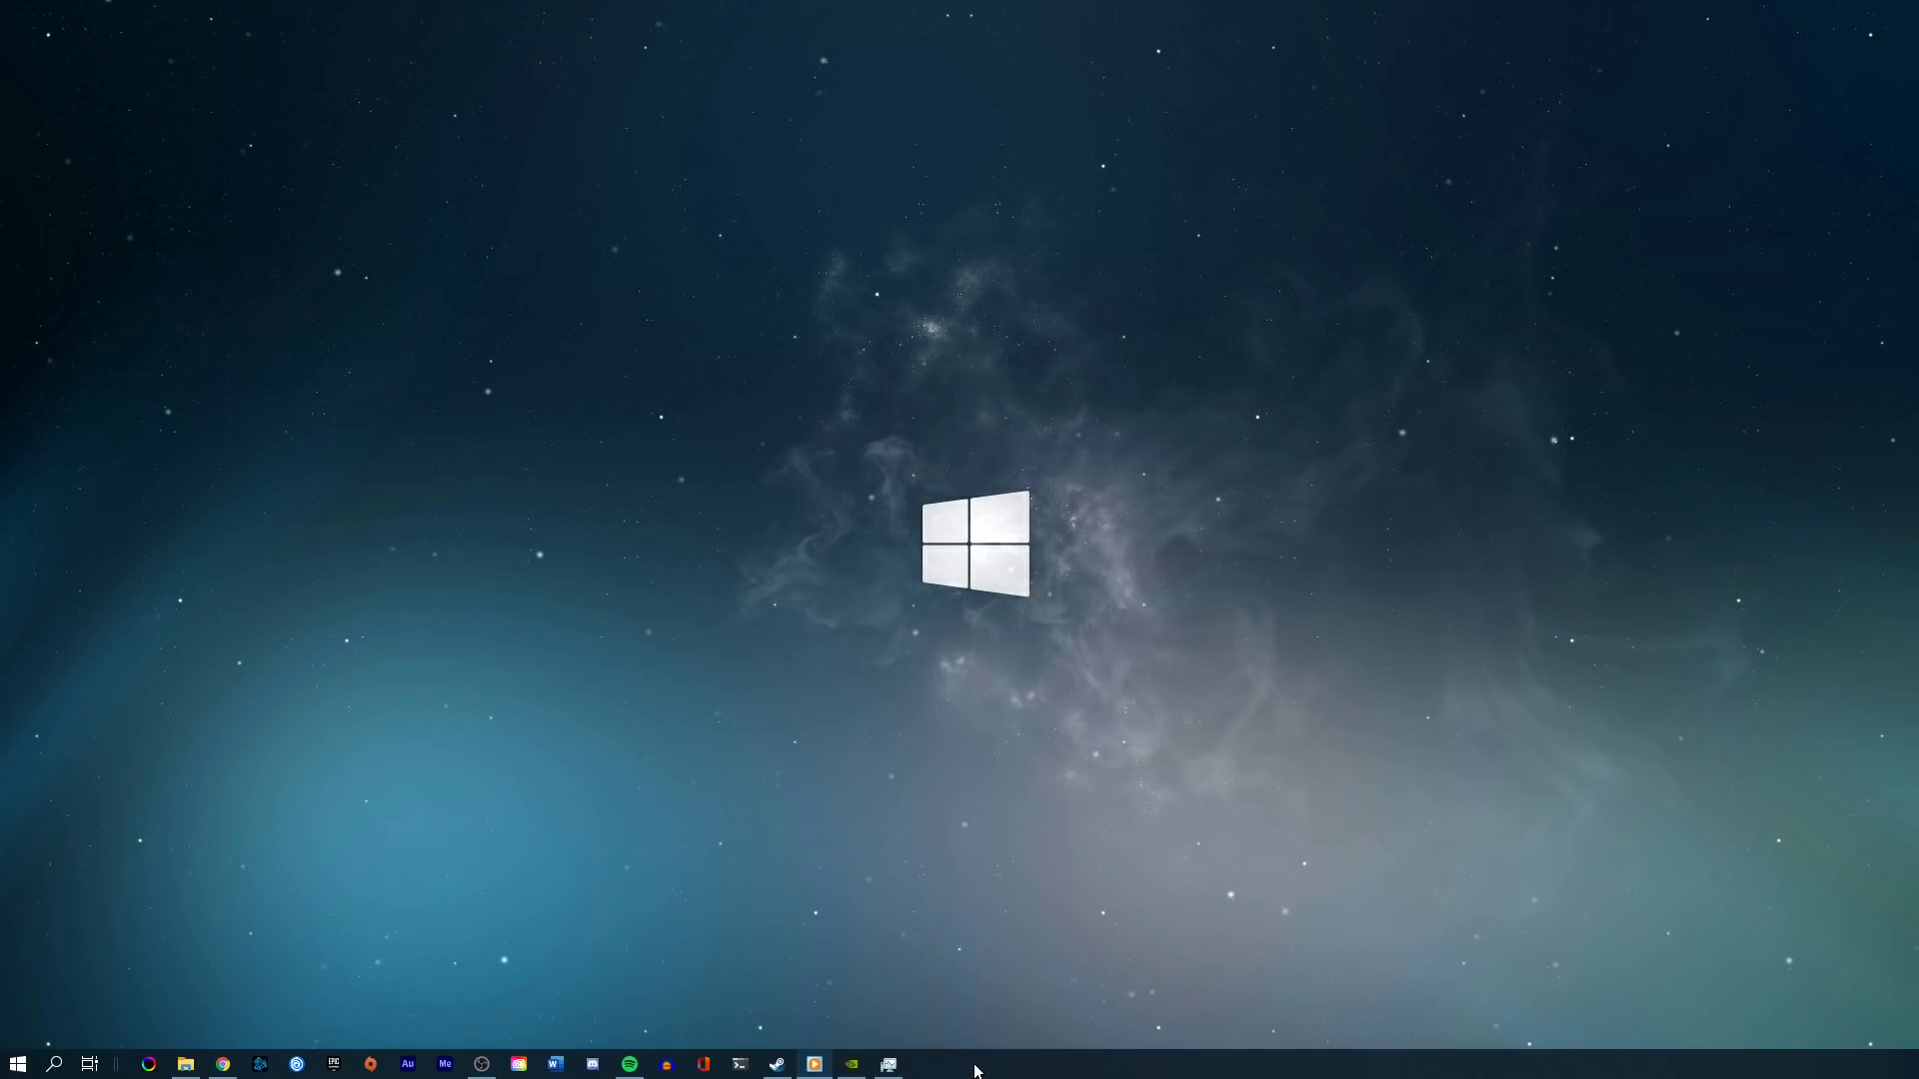
Step: Open Cyberpunk 2077's Properties from the Steam library and view its Local Files tab
left_click(792, 1065)
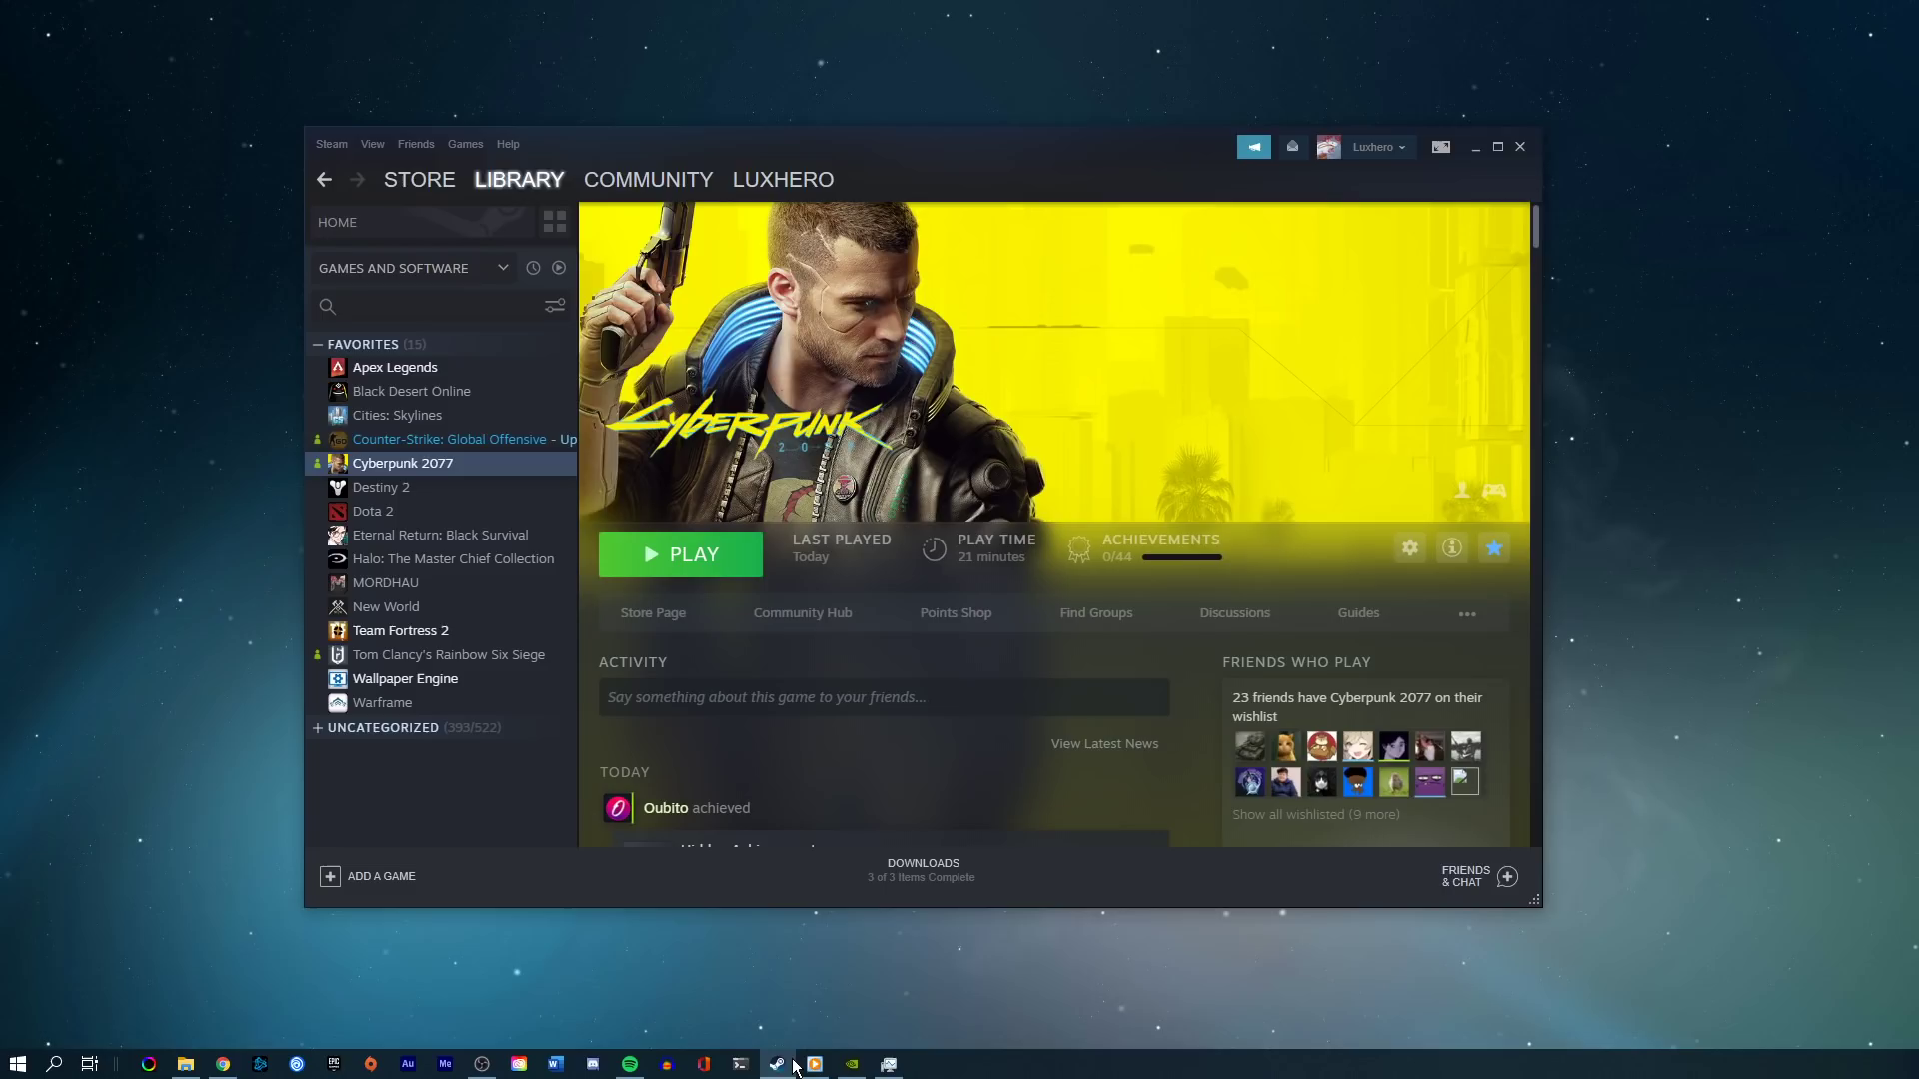
right_click(404, 464)
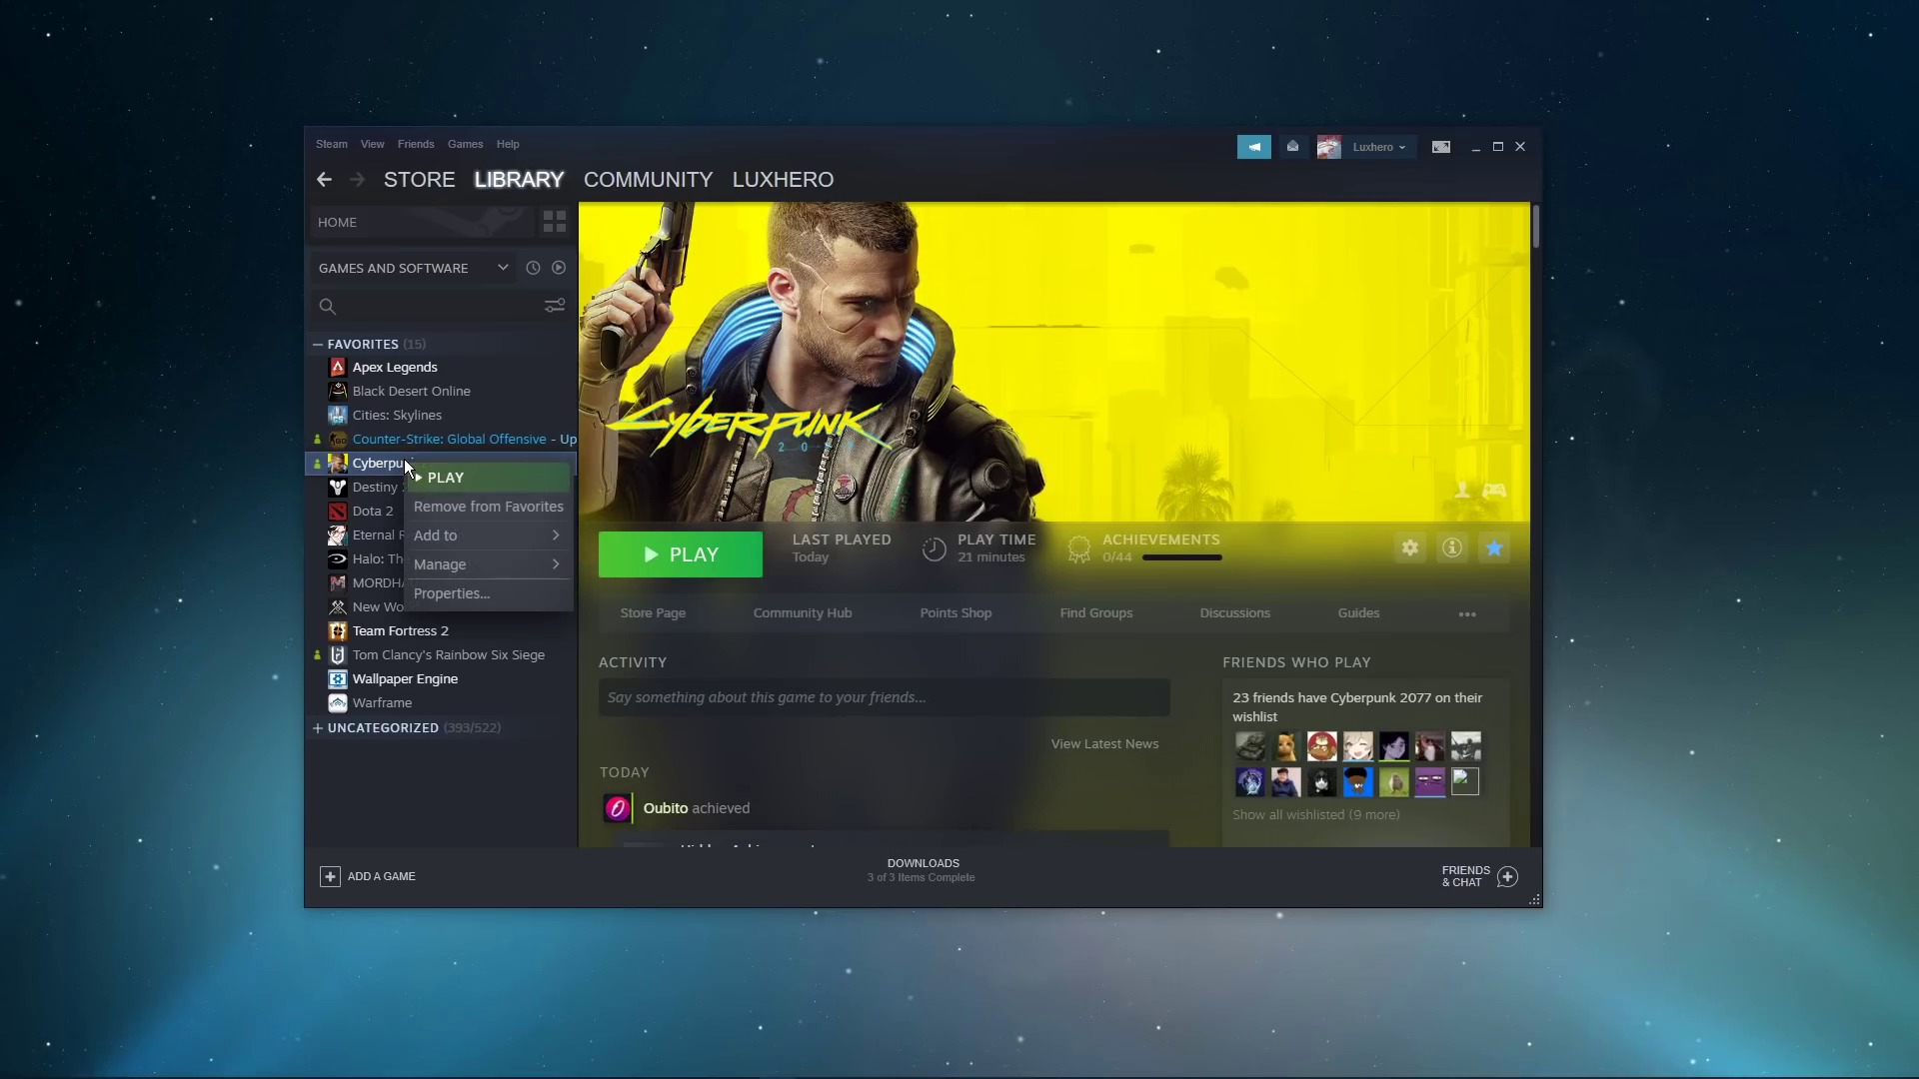
left_click(460, 594)
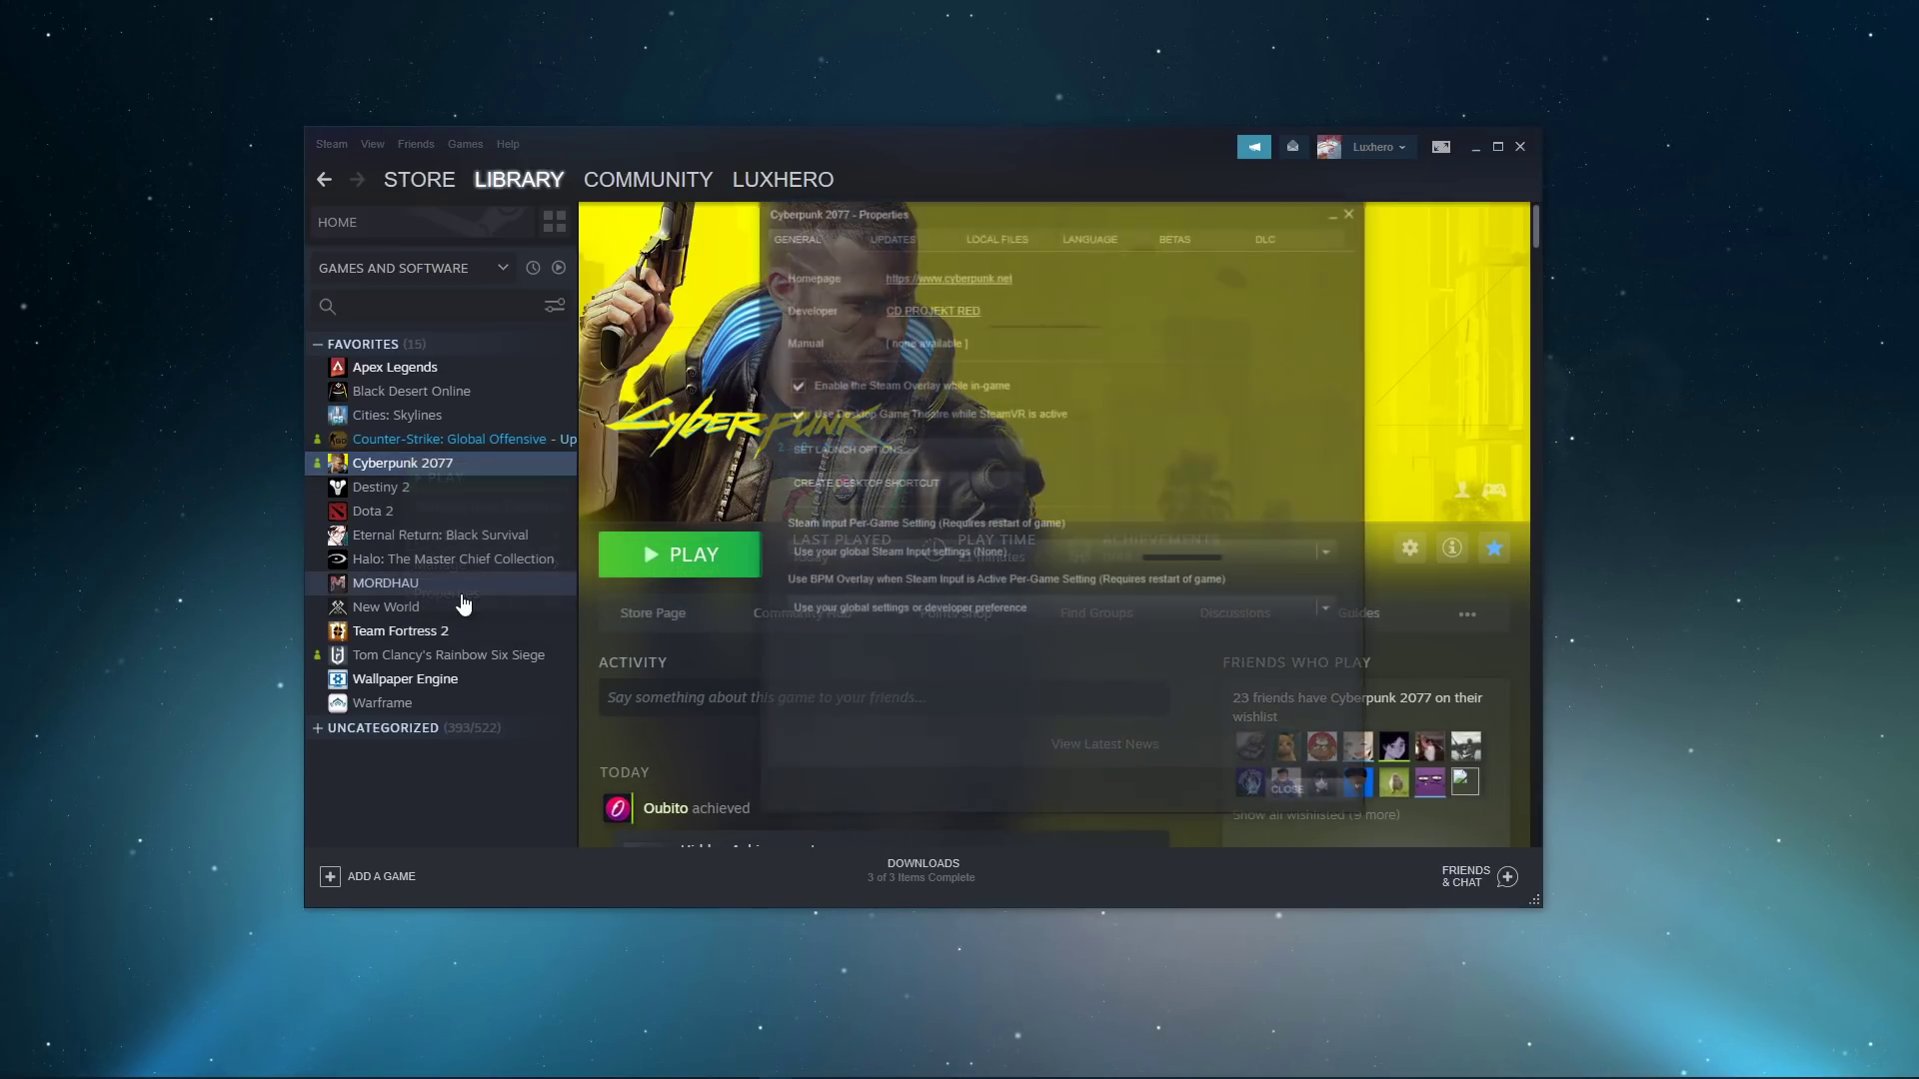
left_click(1476, 152)
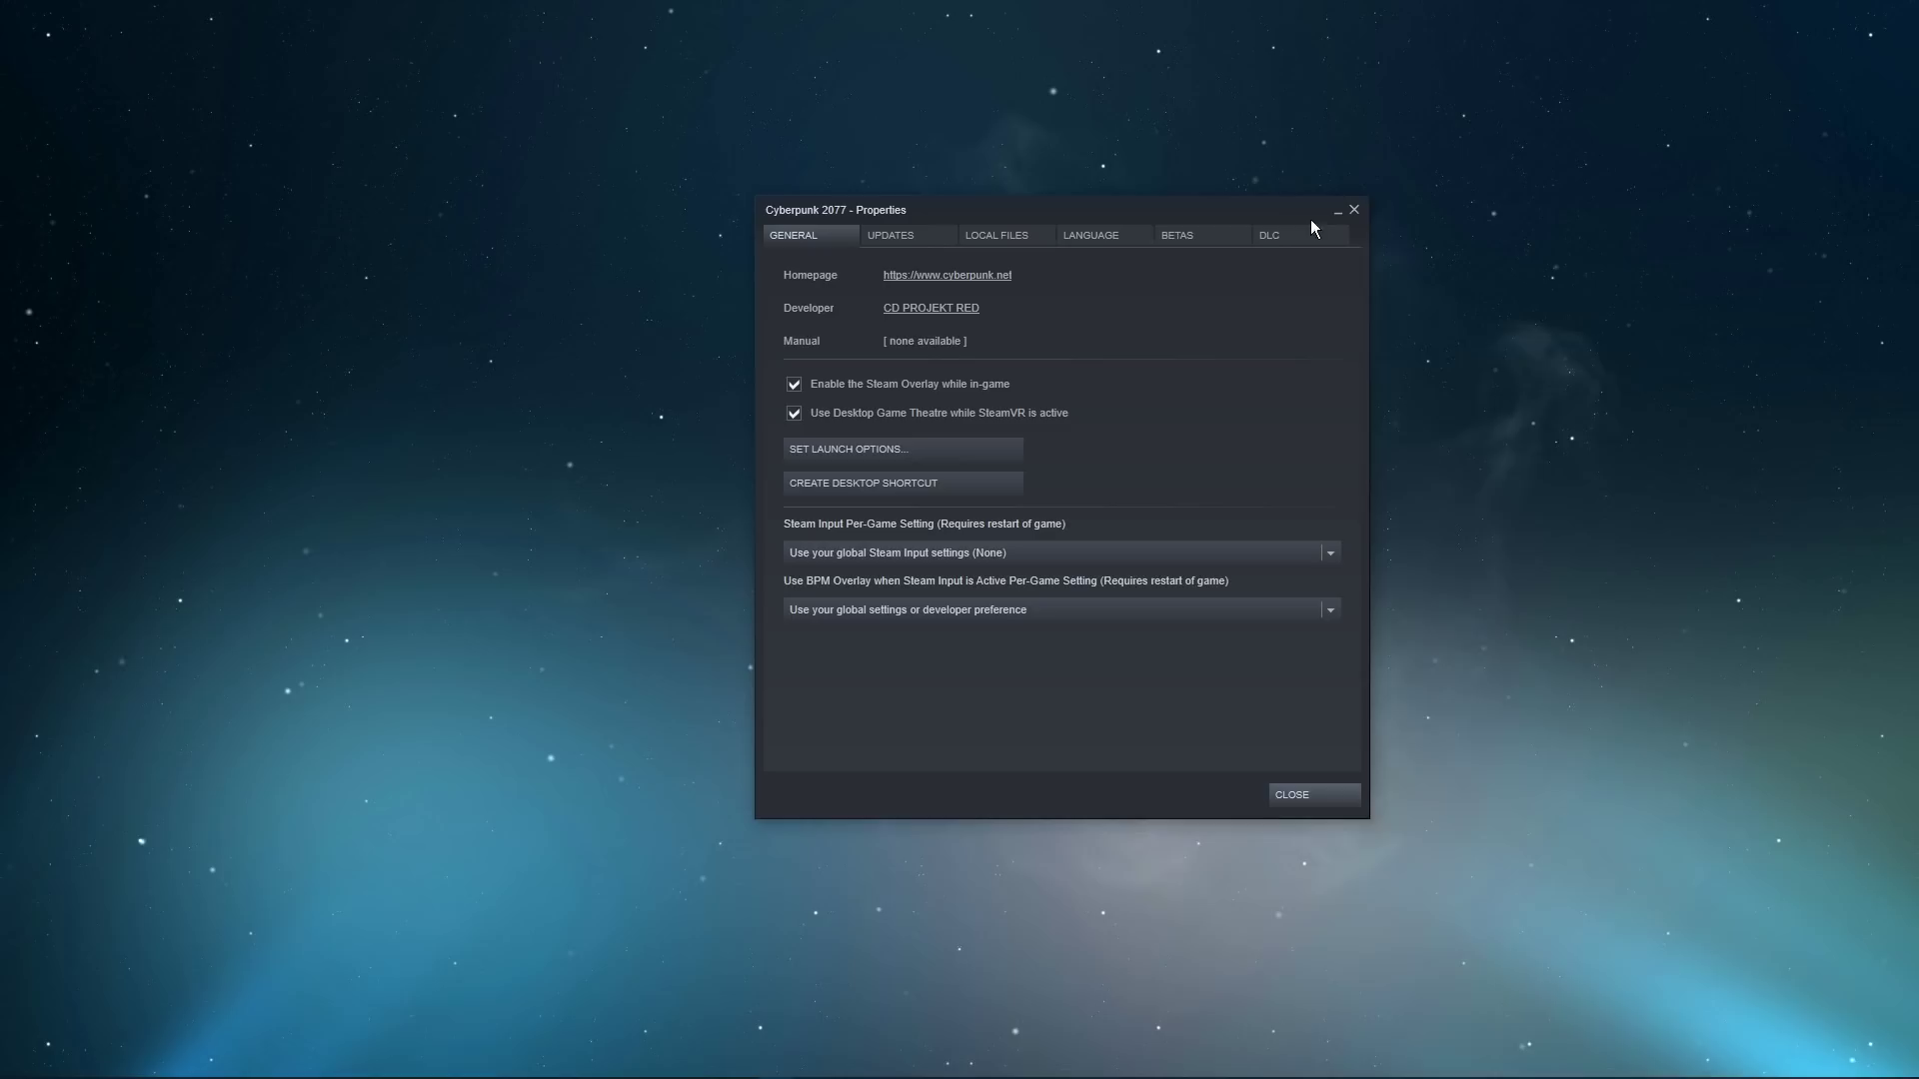
left_click(1036, 243)
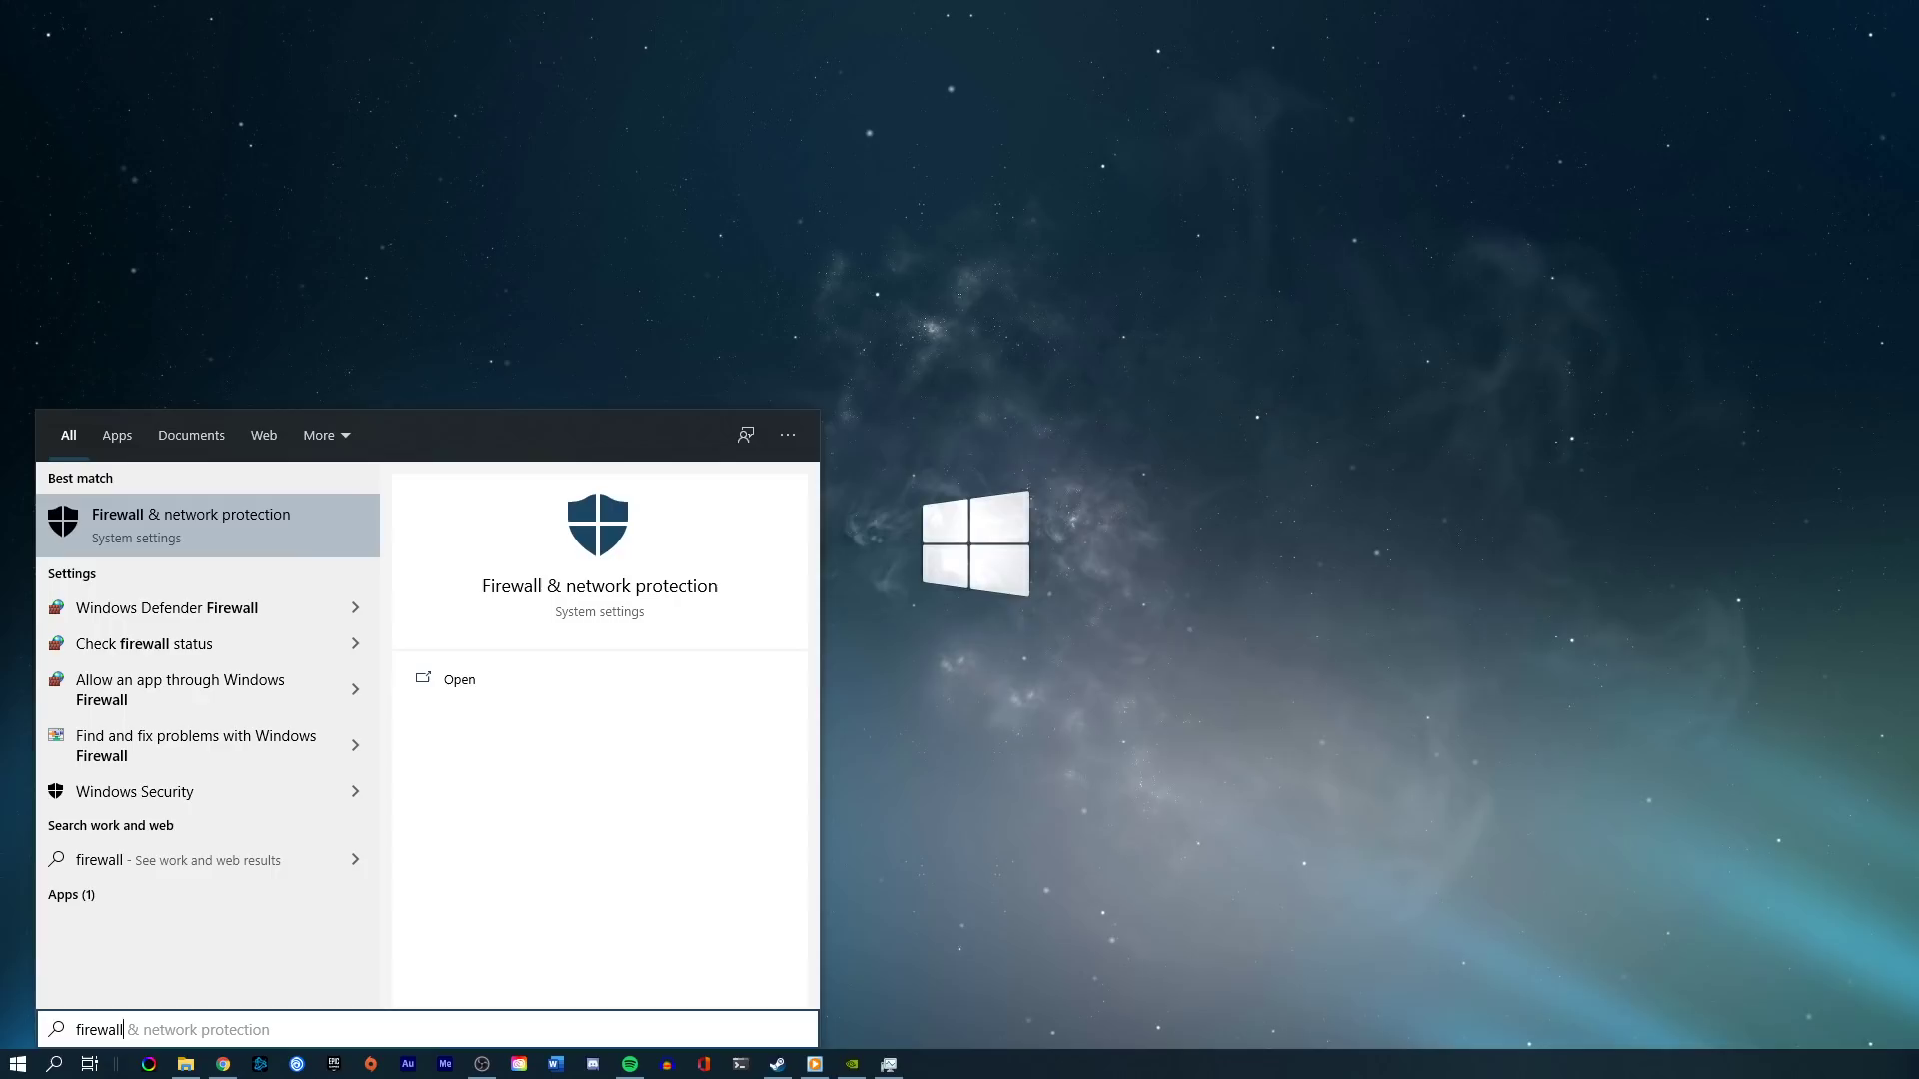
Step: Open Firewall & network protection, unlock the allowed apps list, and begin adding another app
key("Return")
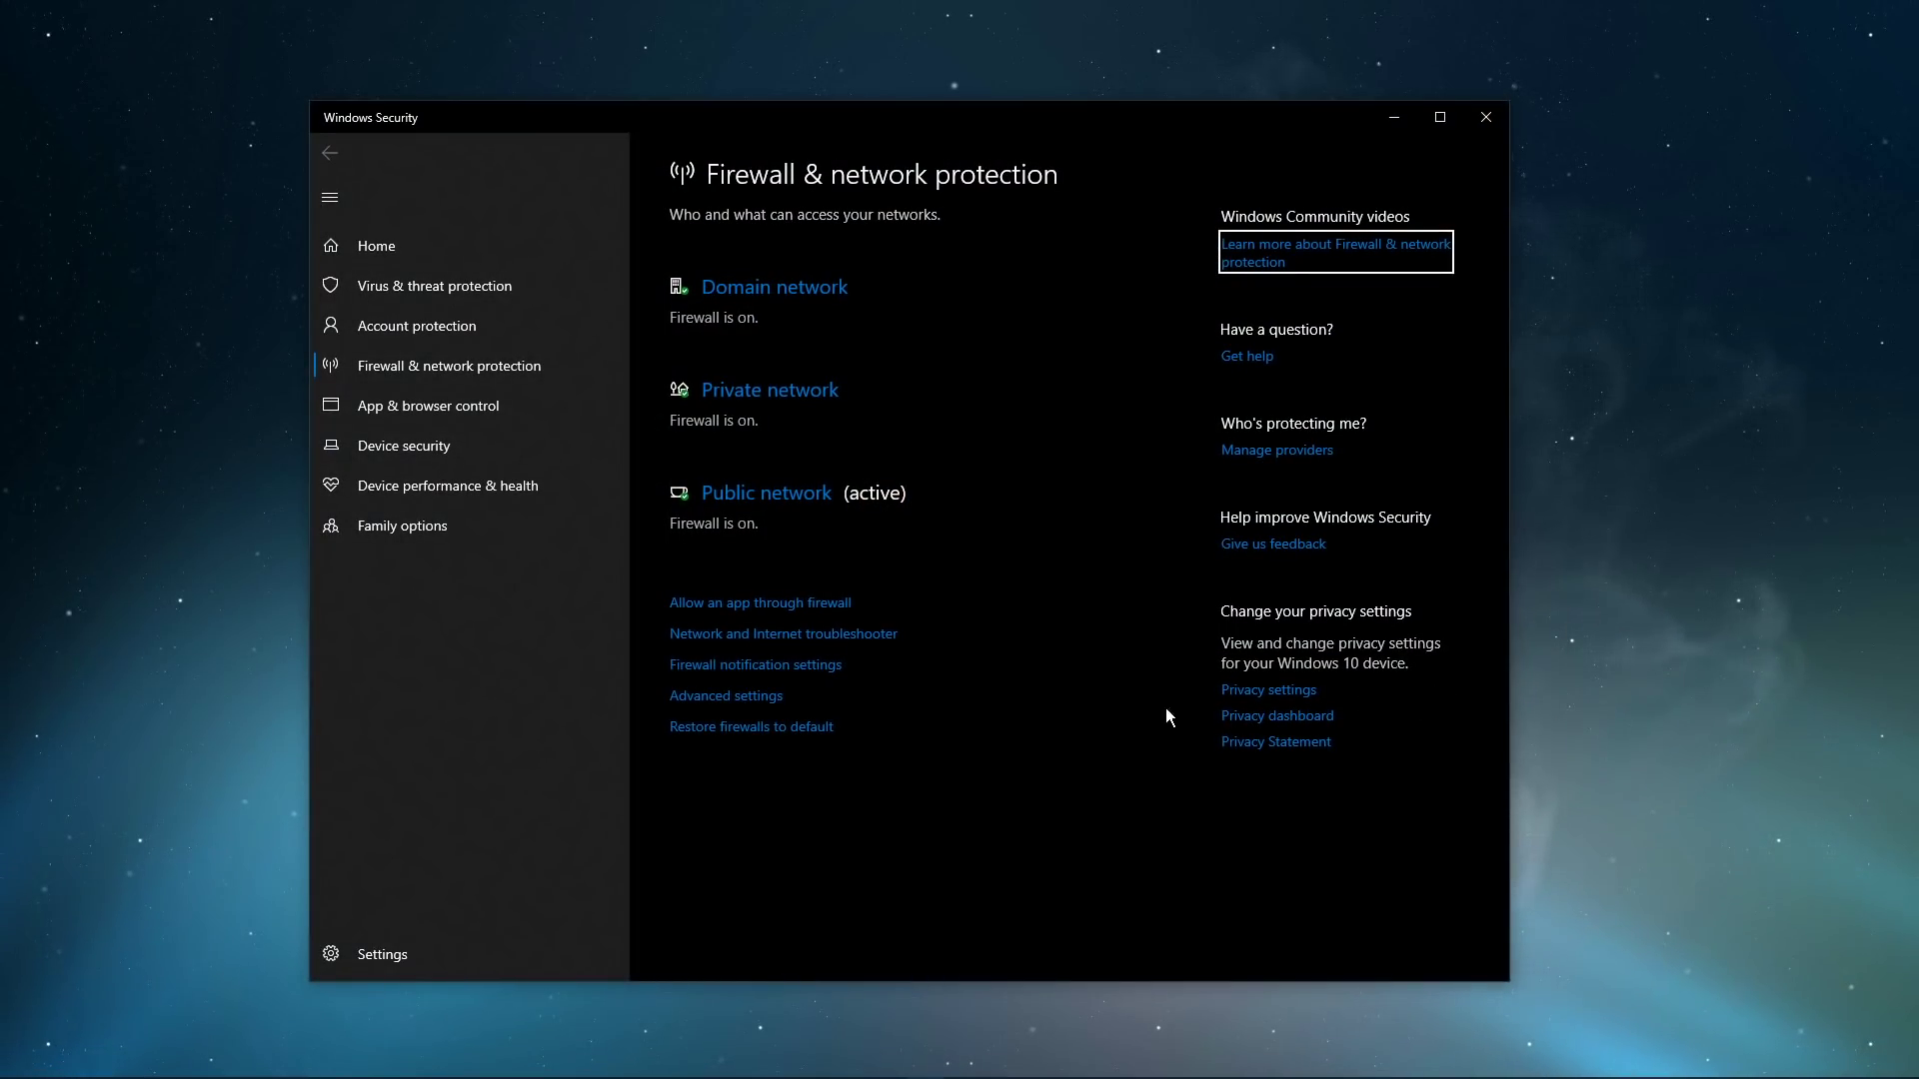
left_click(1005, 699)
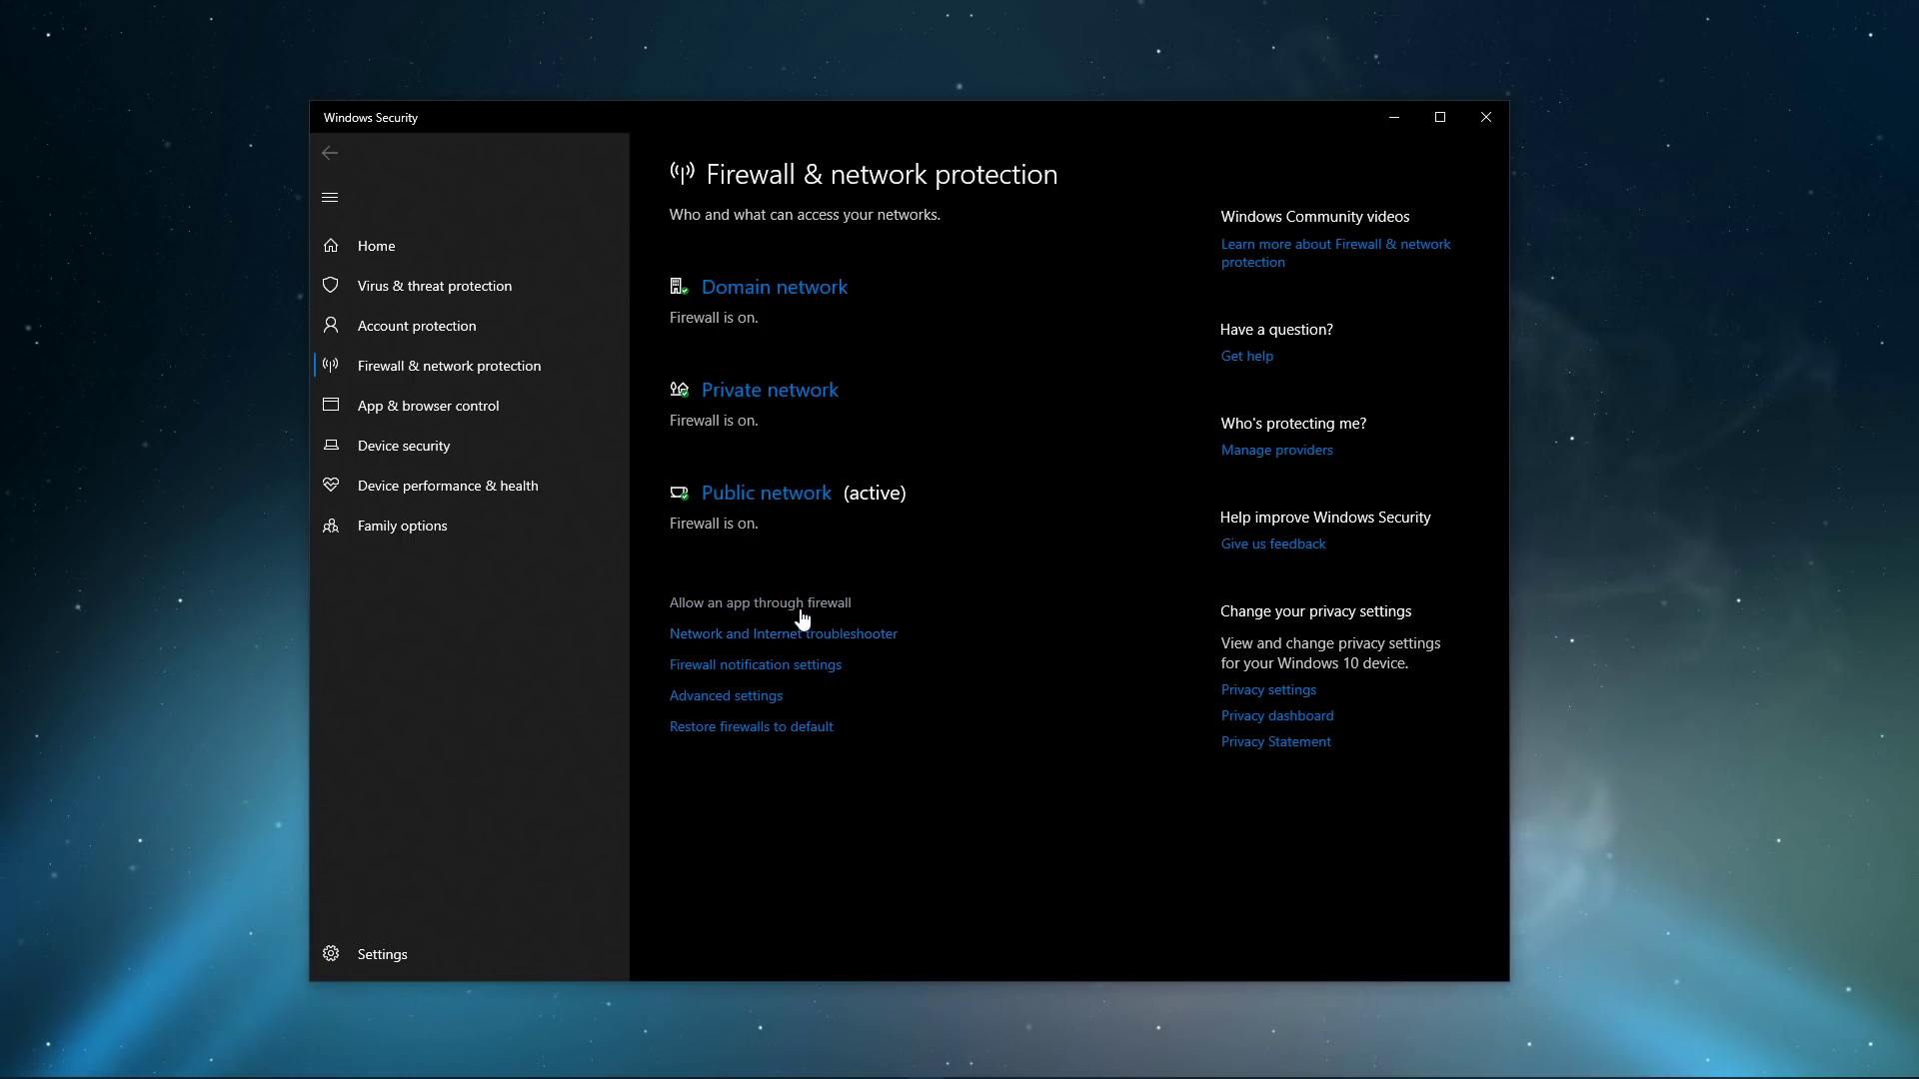
left_click(766, 605)
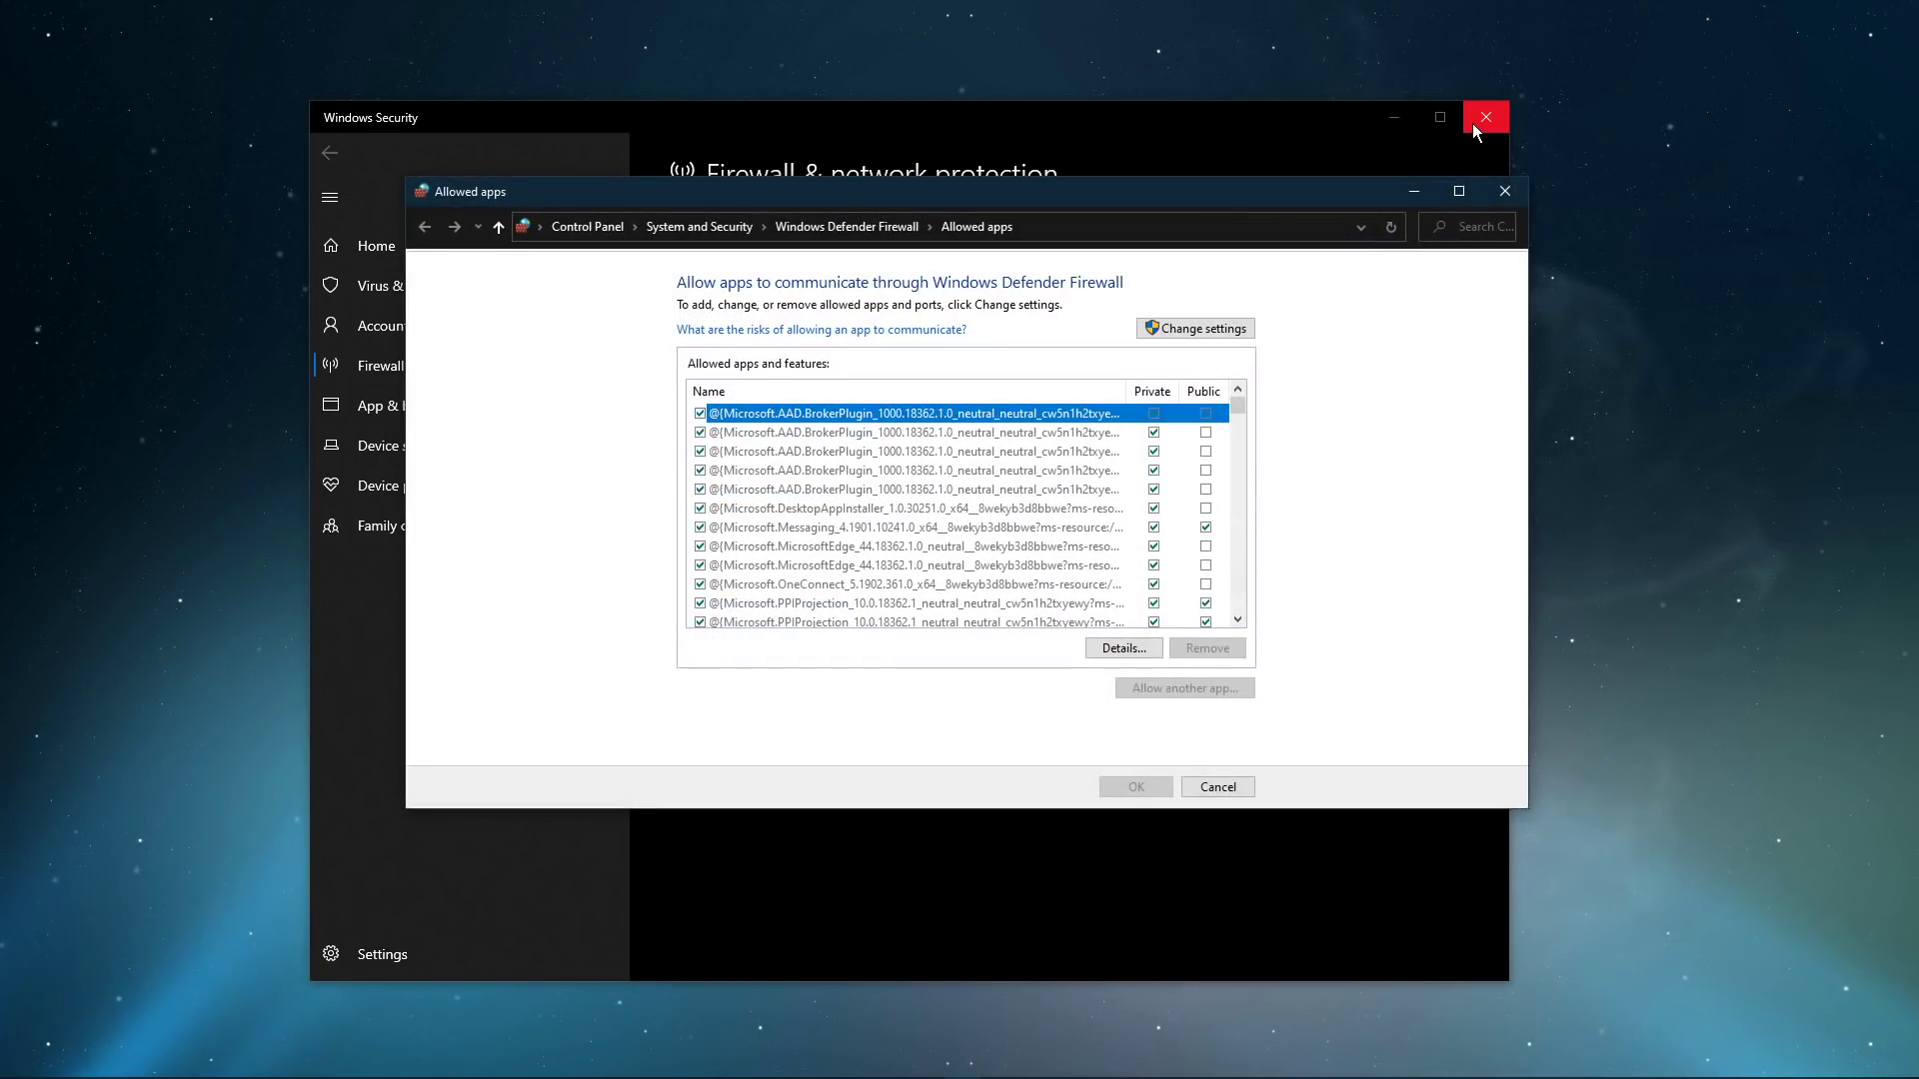
left_click(1483, 117)
left_click_drag(1210, 203, 1223, 225)
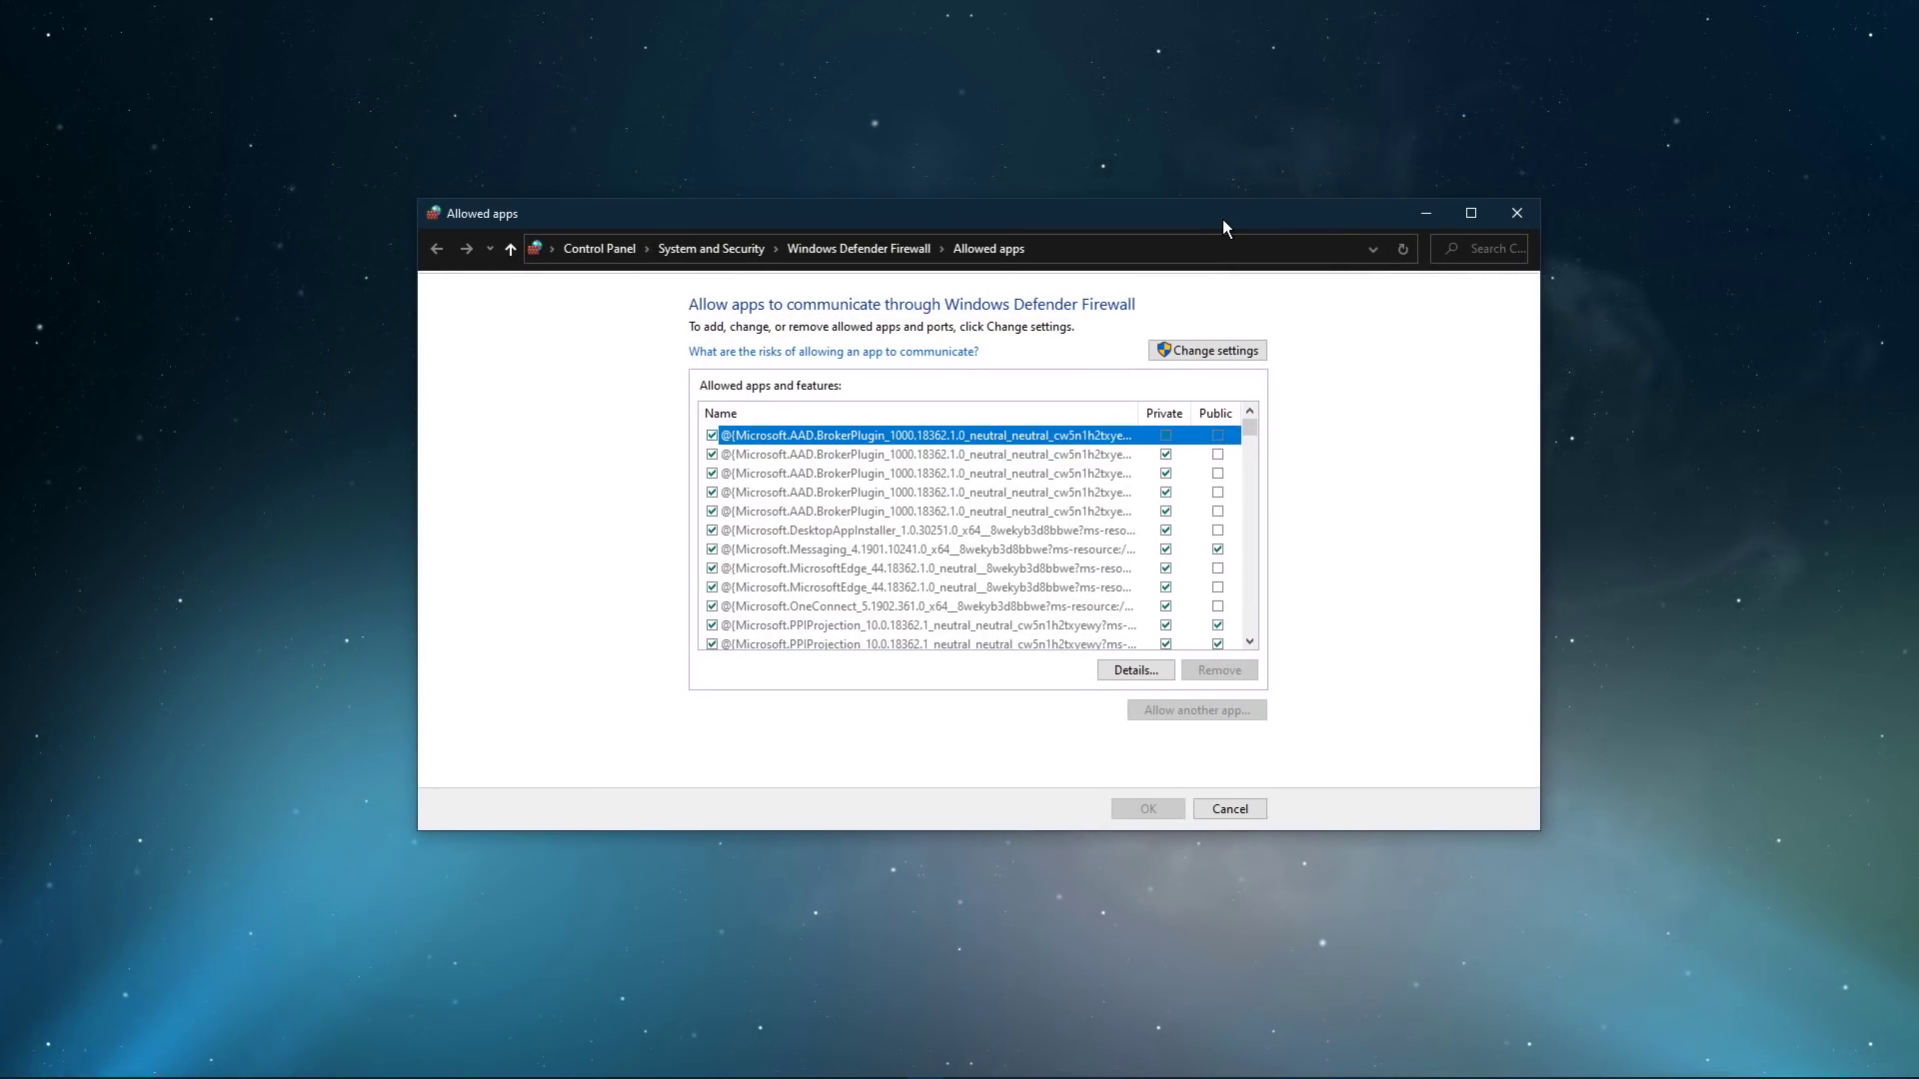
left_click(1189, 350)
left_click(1158, 709)
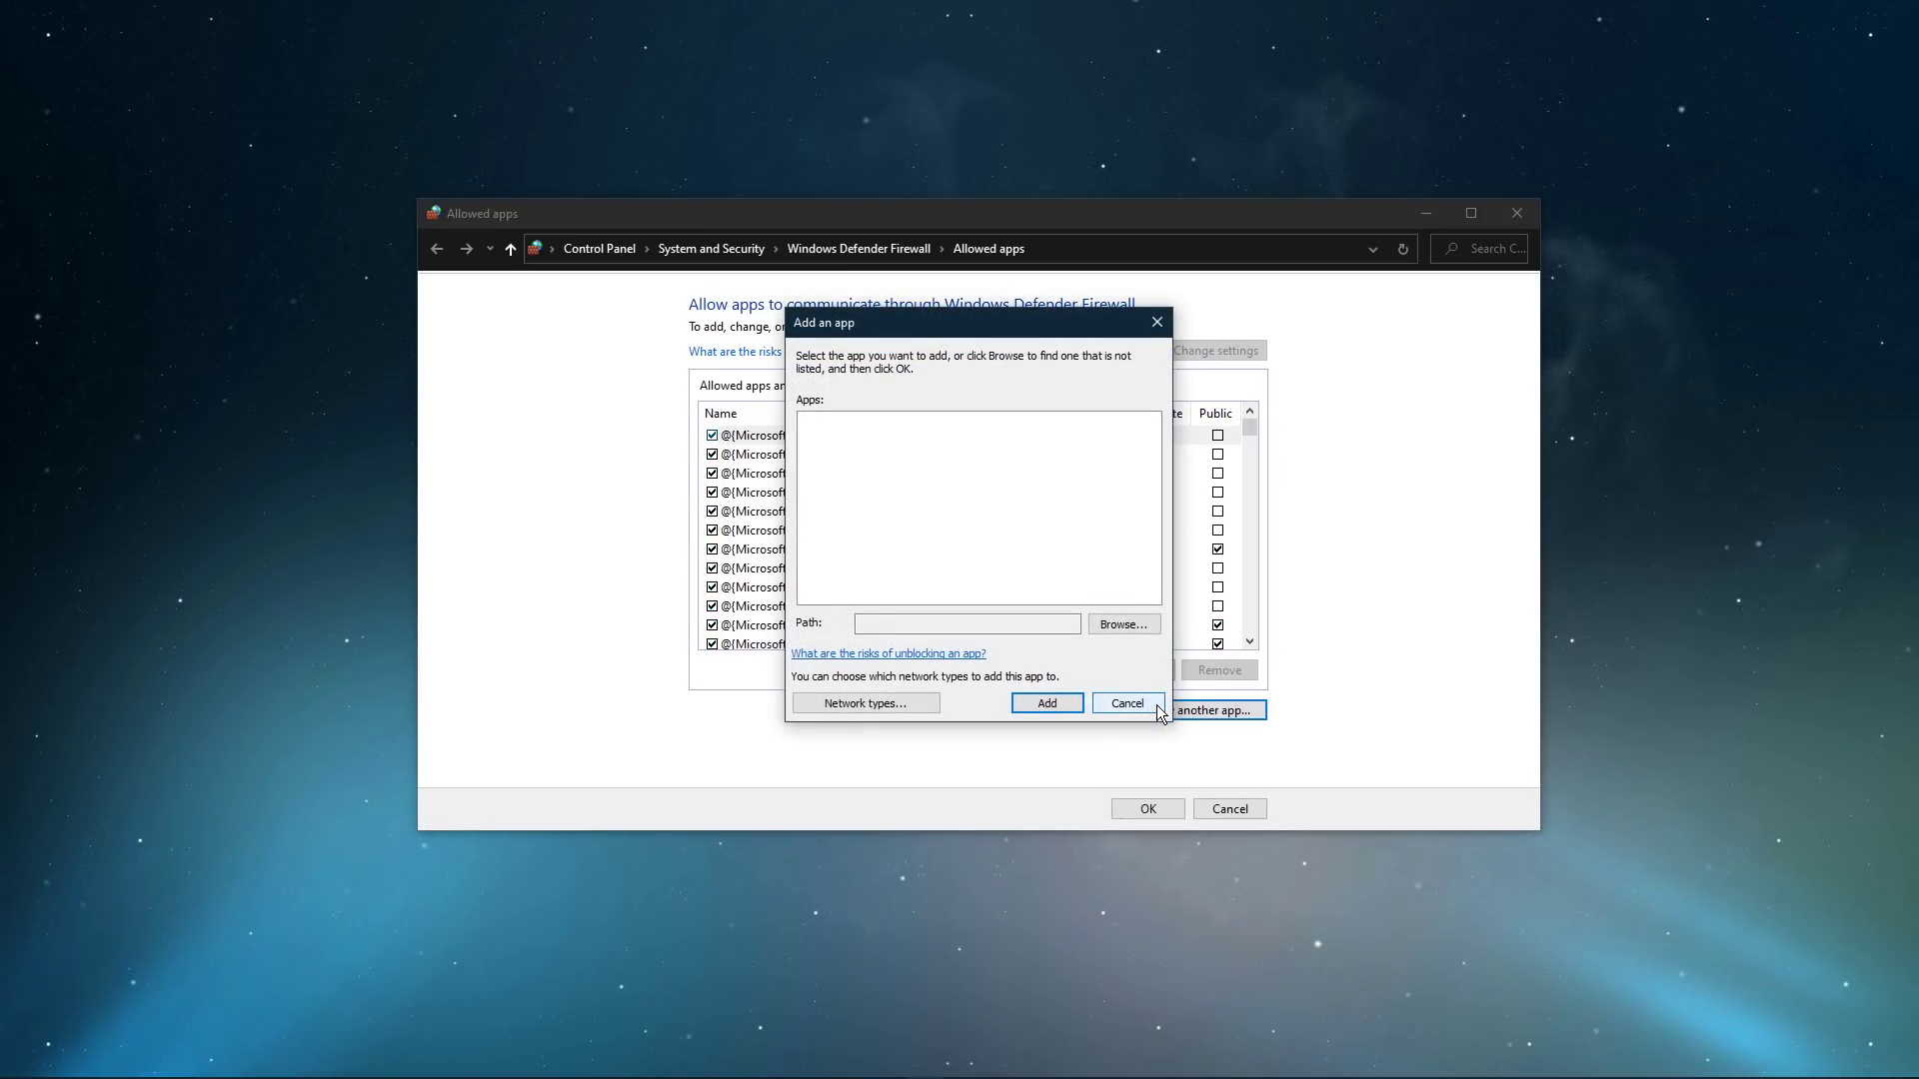
Step: Browse to the Program Files folder on Volume (D:)
left_click(1108, 630)
left_click_drag(1149, 344, 924, 256)
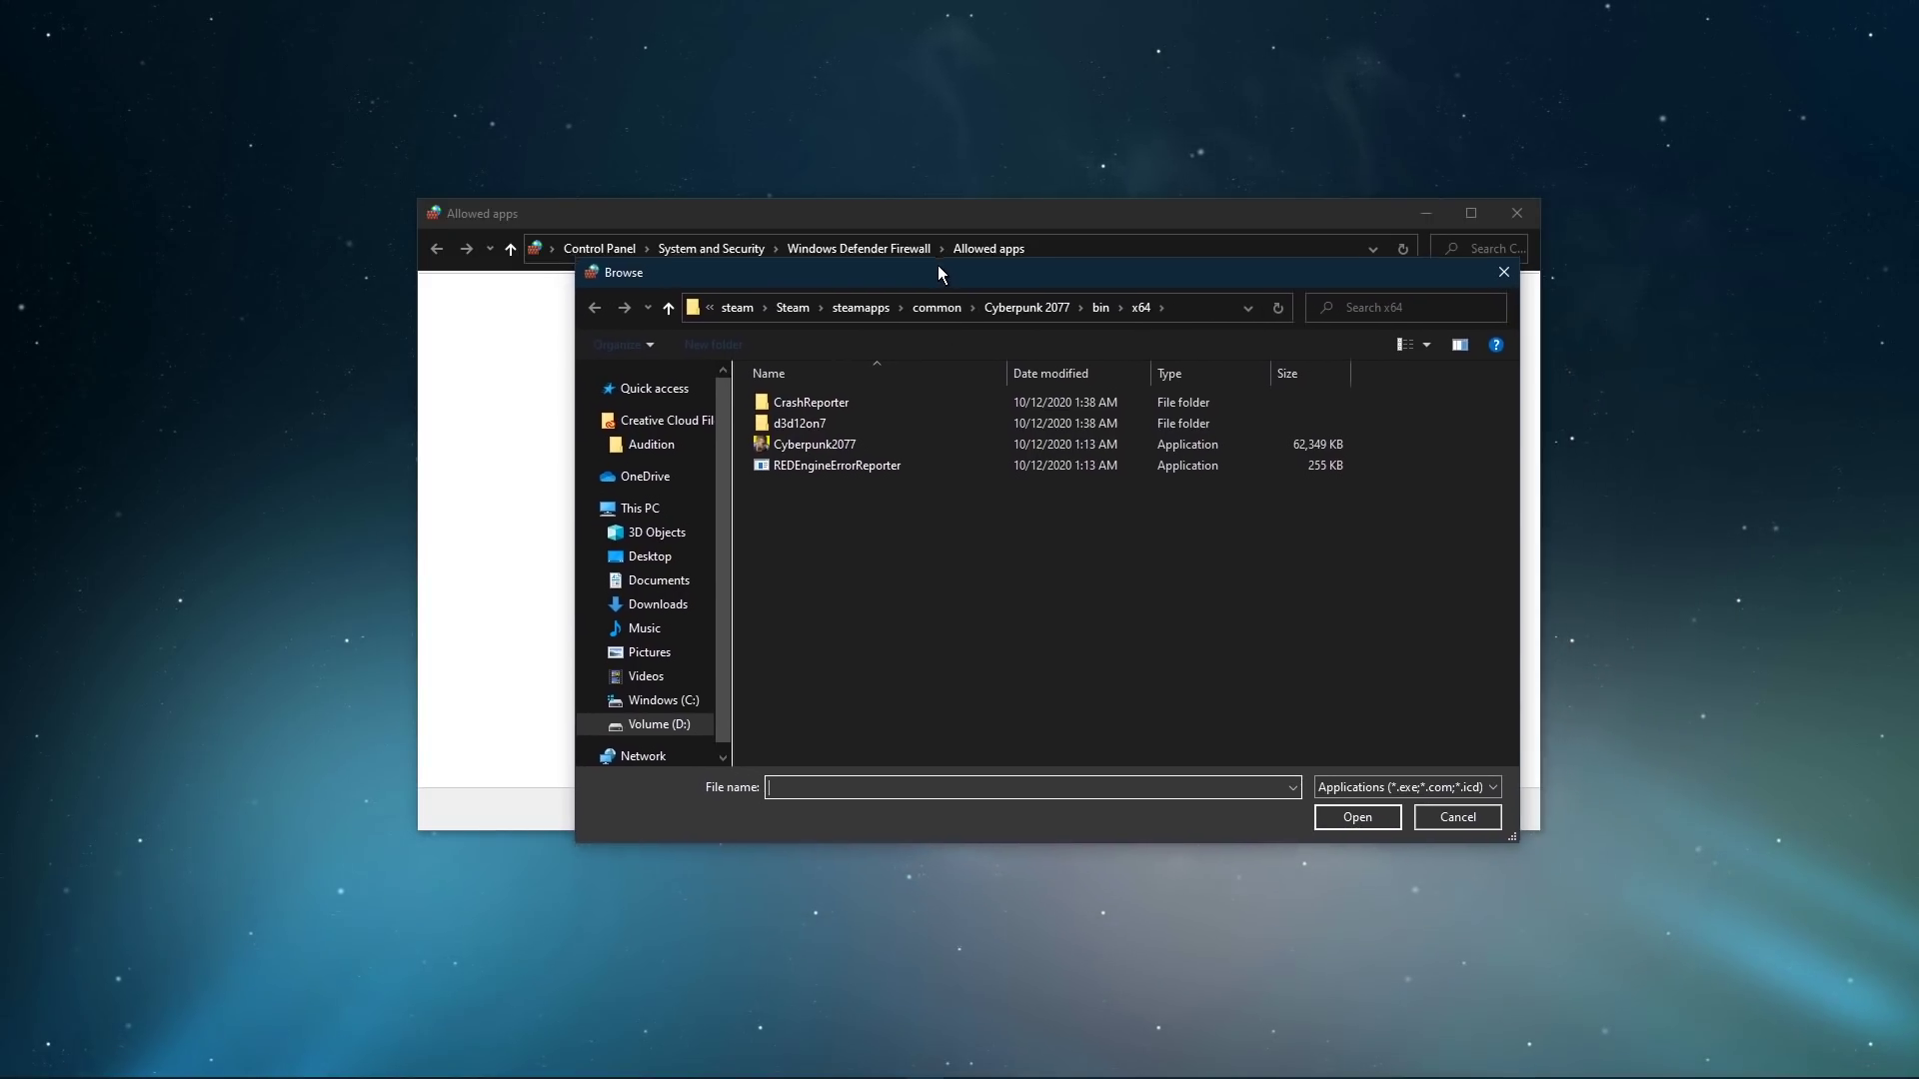
left_click(648, 717)
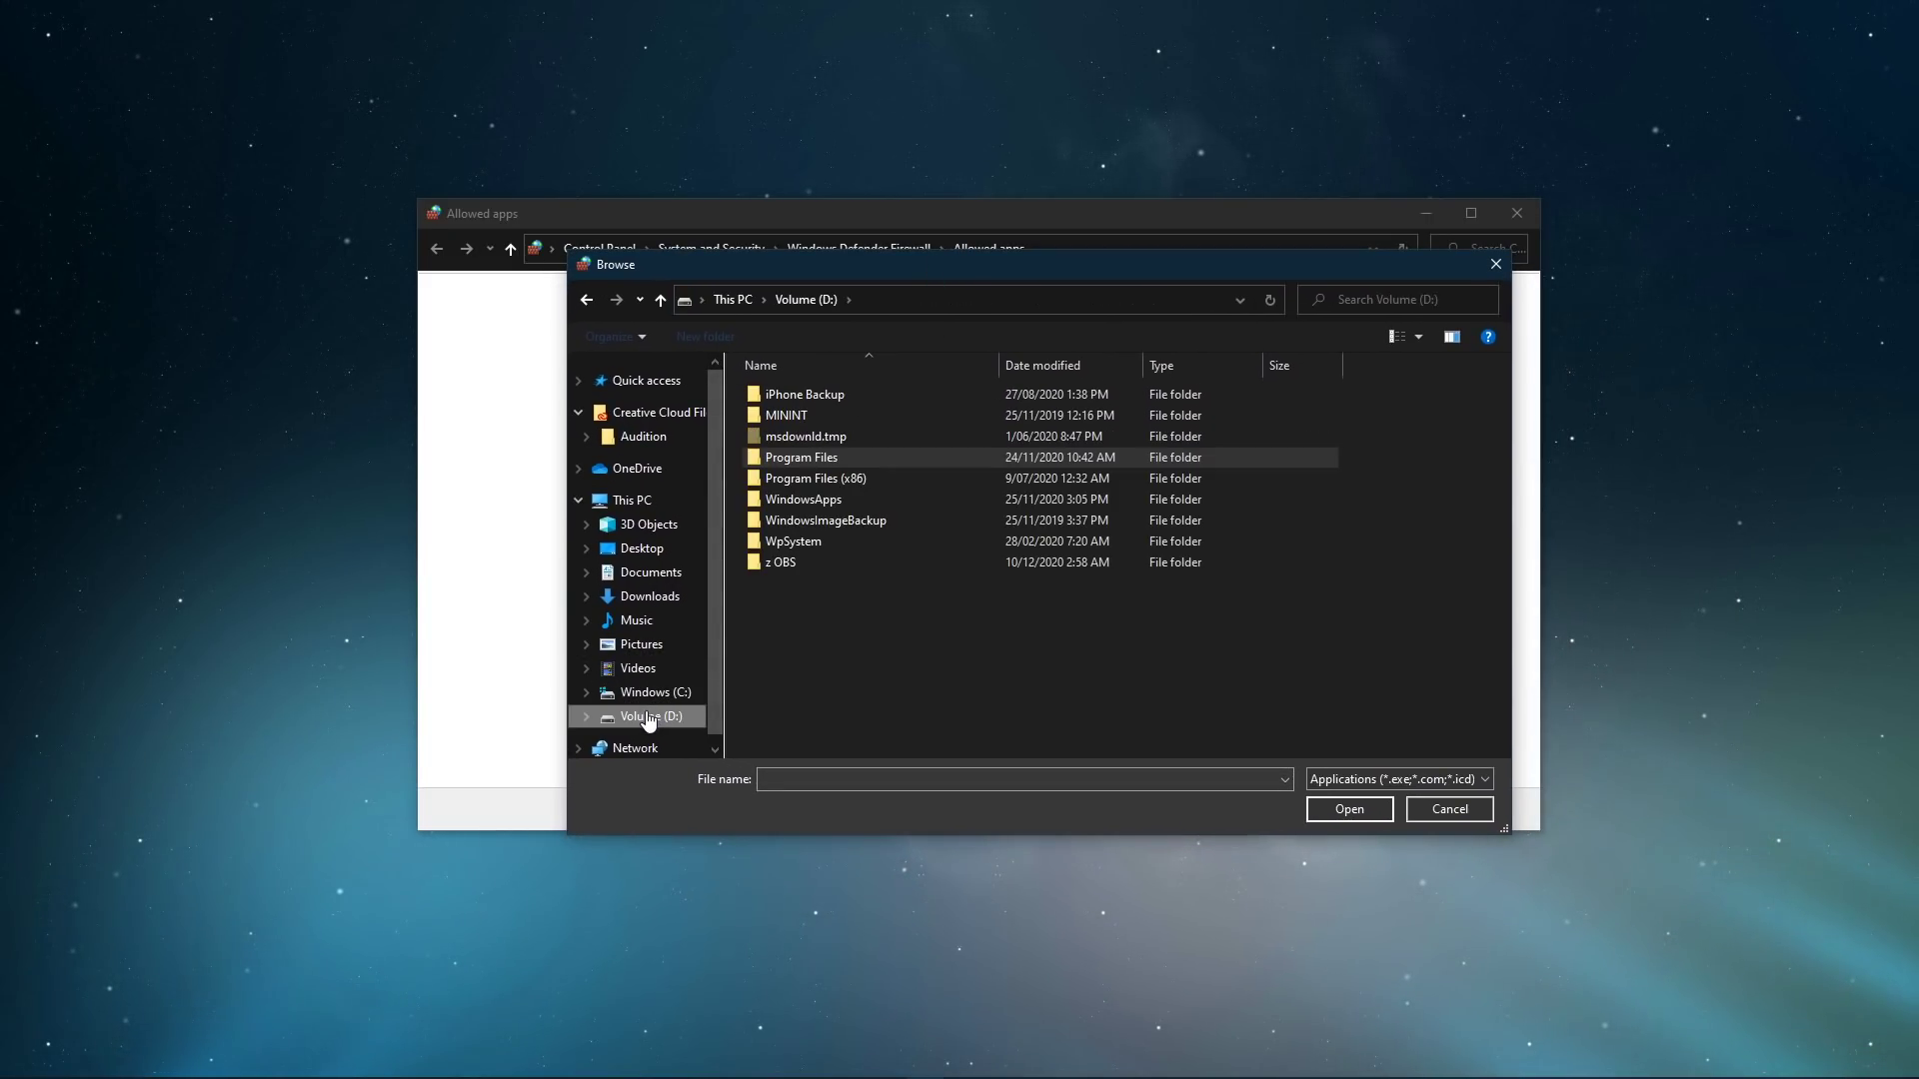
double_click(782, 462)
scroll(904, 600, "down", 4)
scroll(850, 659, "down", 4)
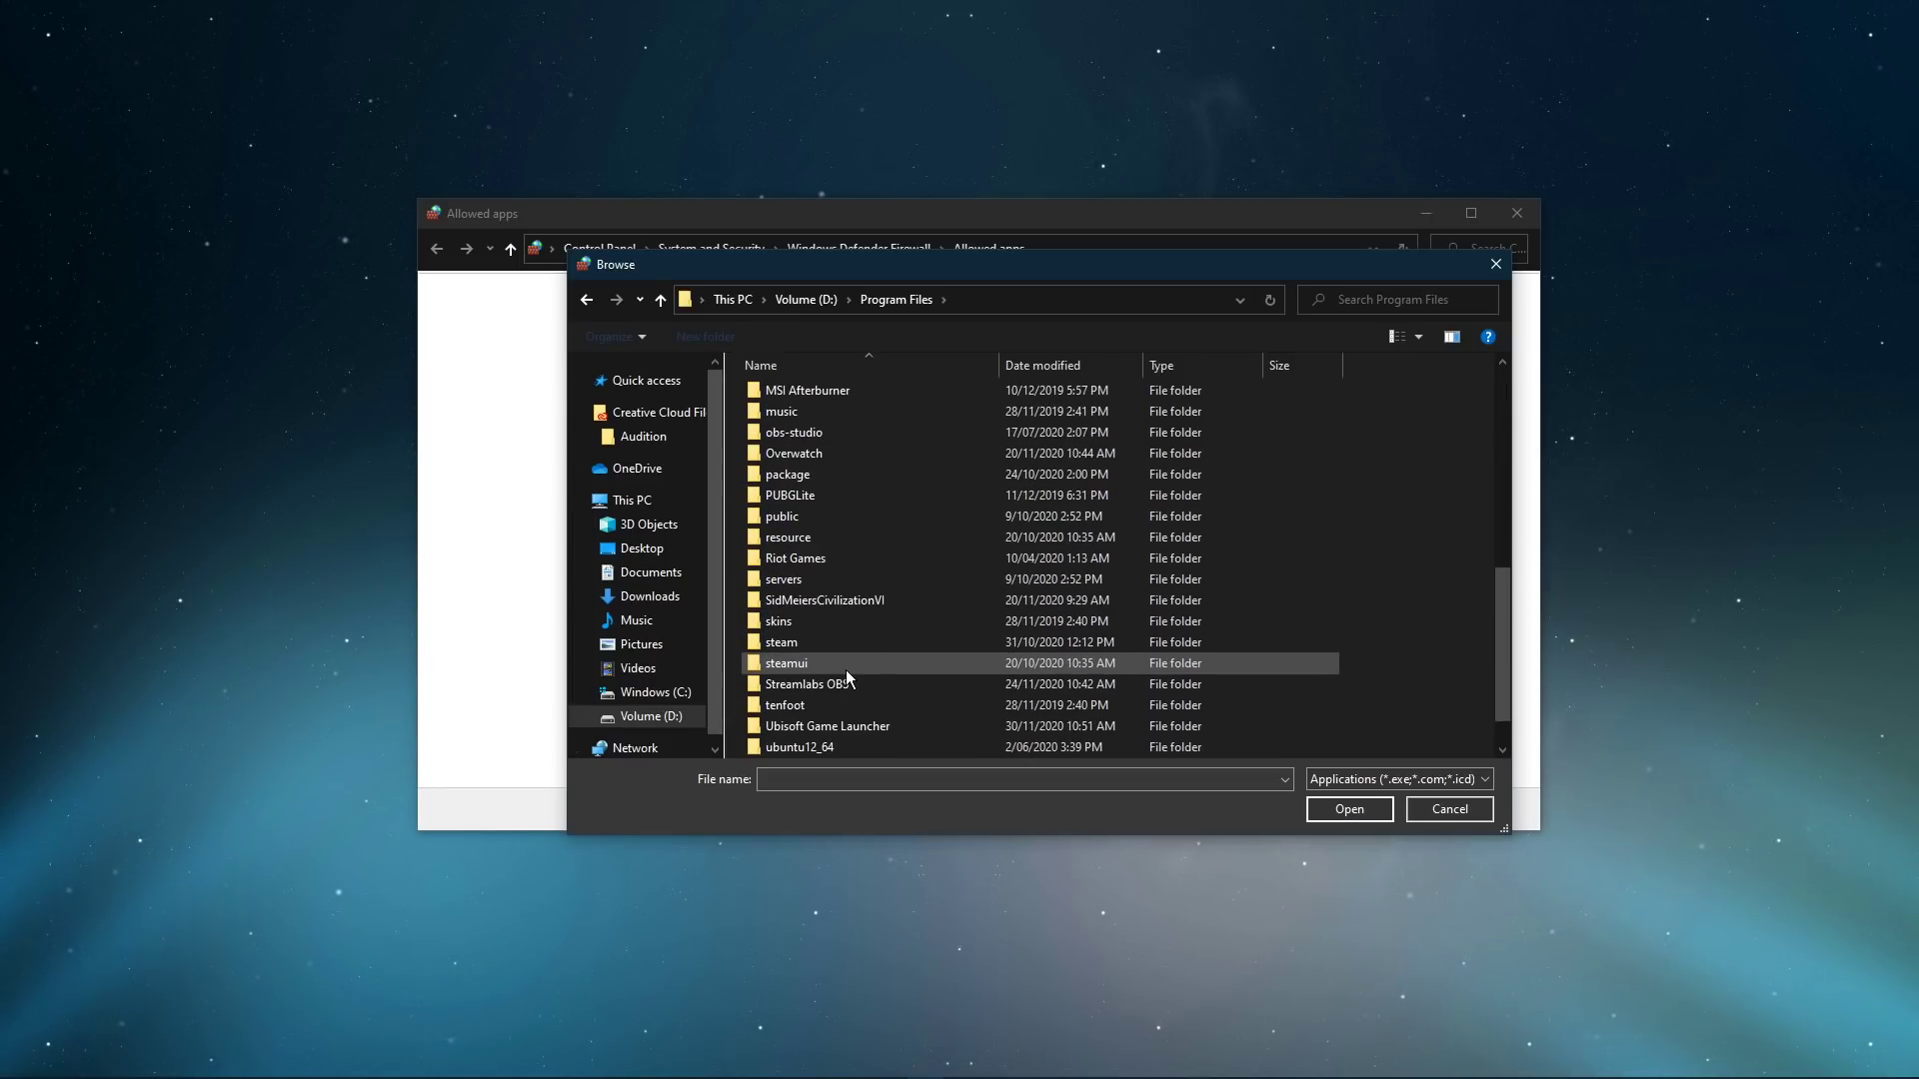
Step: Go through steam\Steam\steamapps\common\Cyberpunk 2077\bin\x64 and select Cyberpunk2077
double_click(812, 646)
double_click(806, 398)
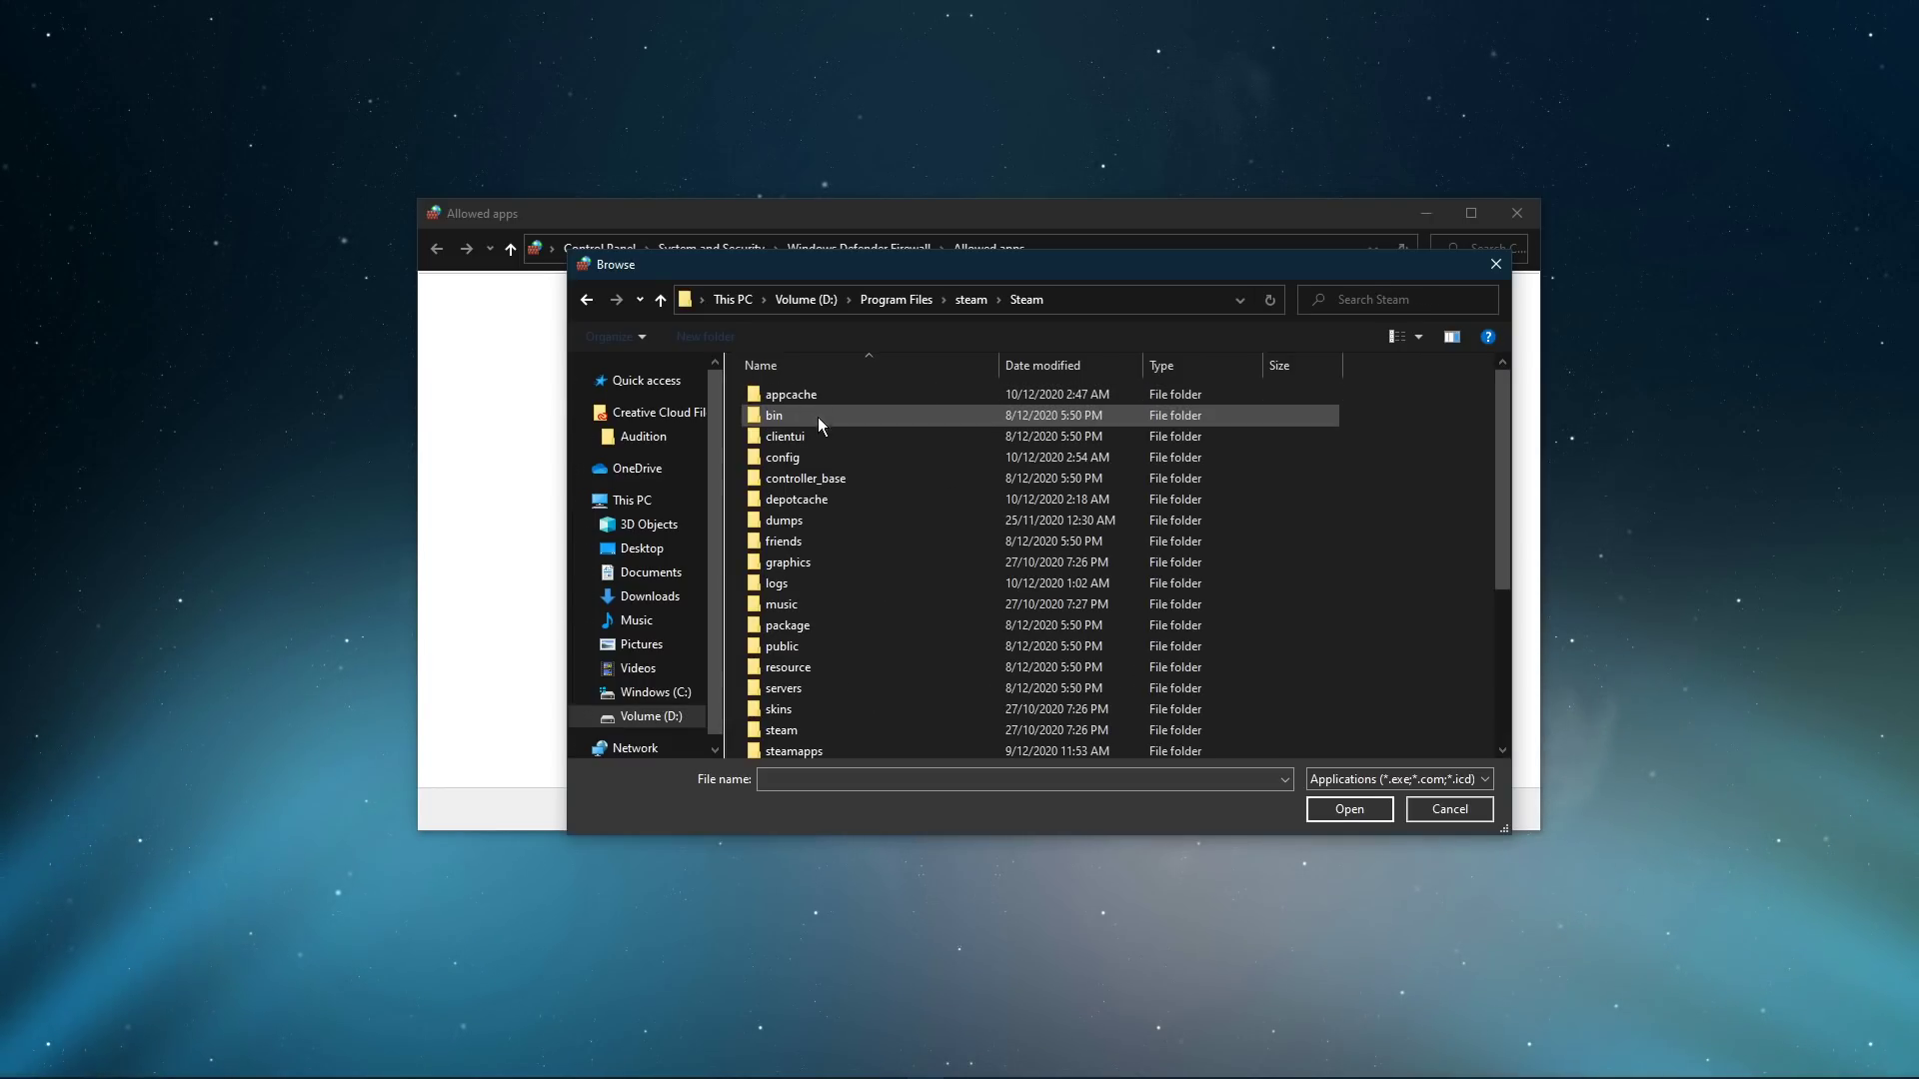
double_click(799, 750)
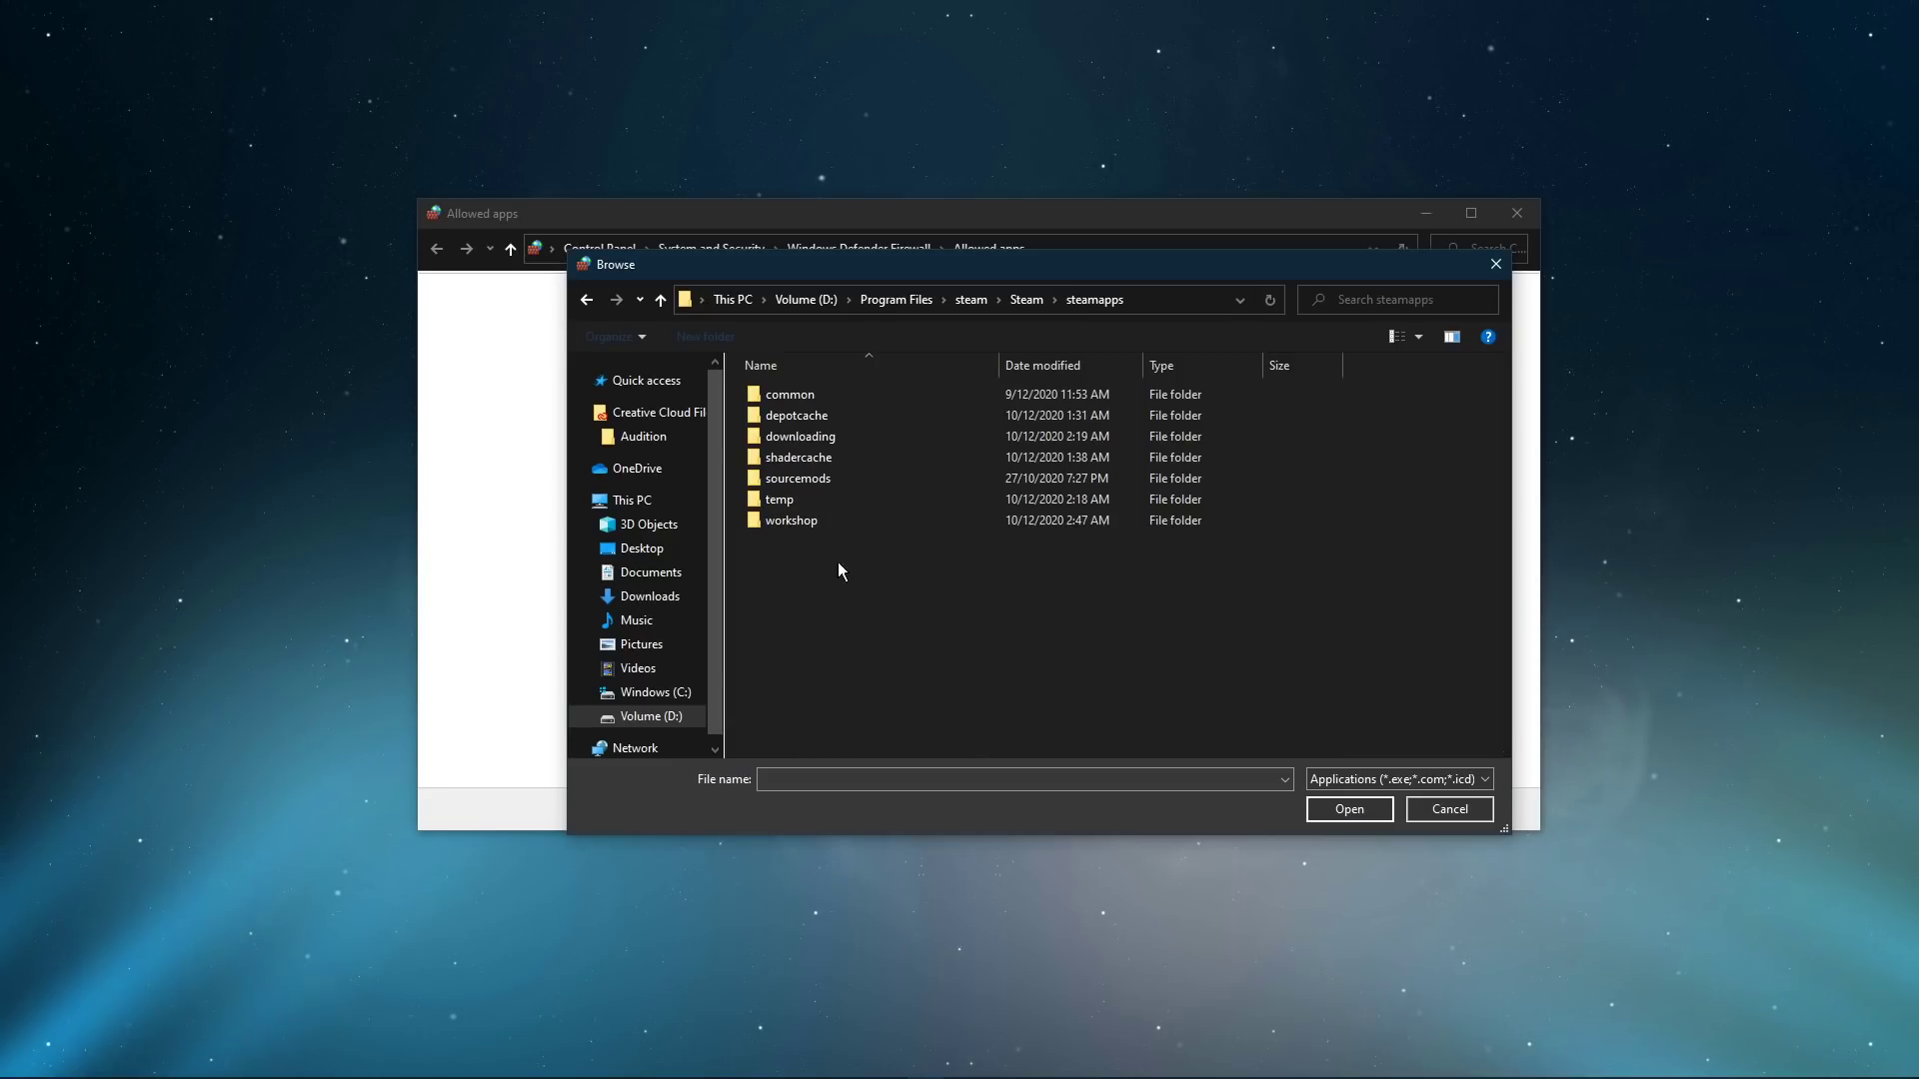
double_click(826, 398)
double_click(811, 440)
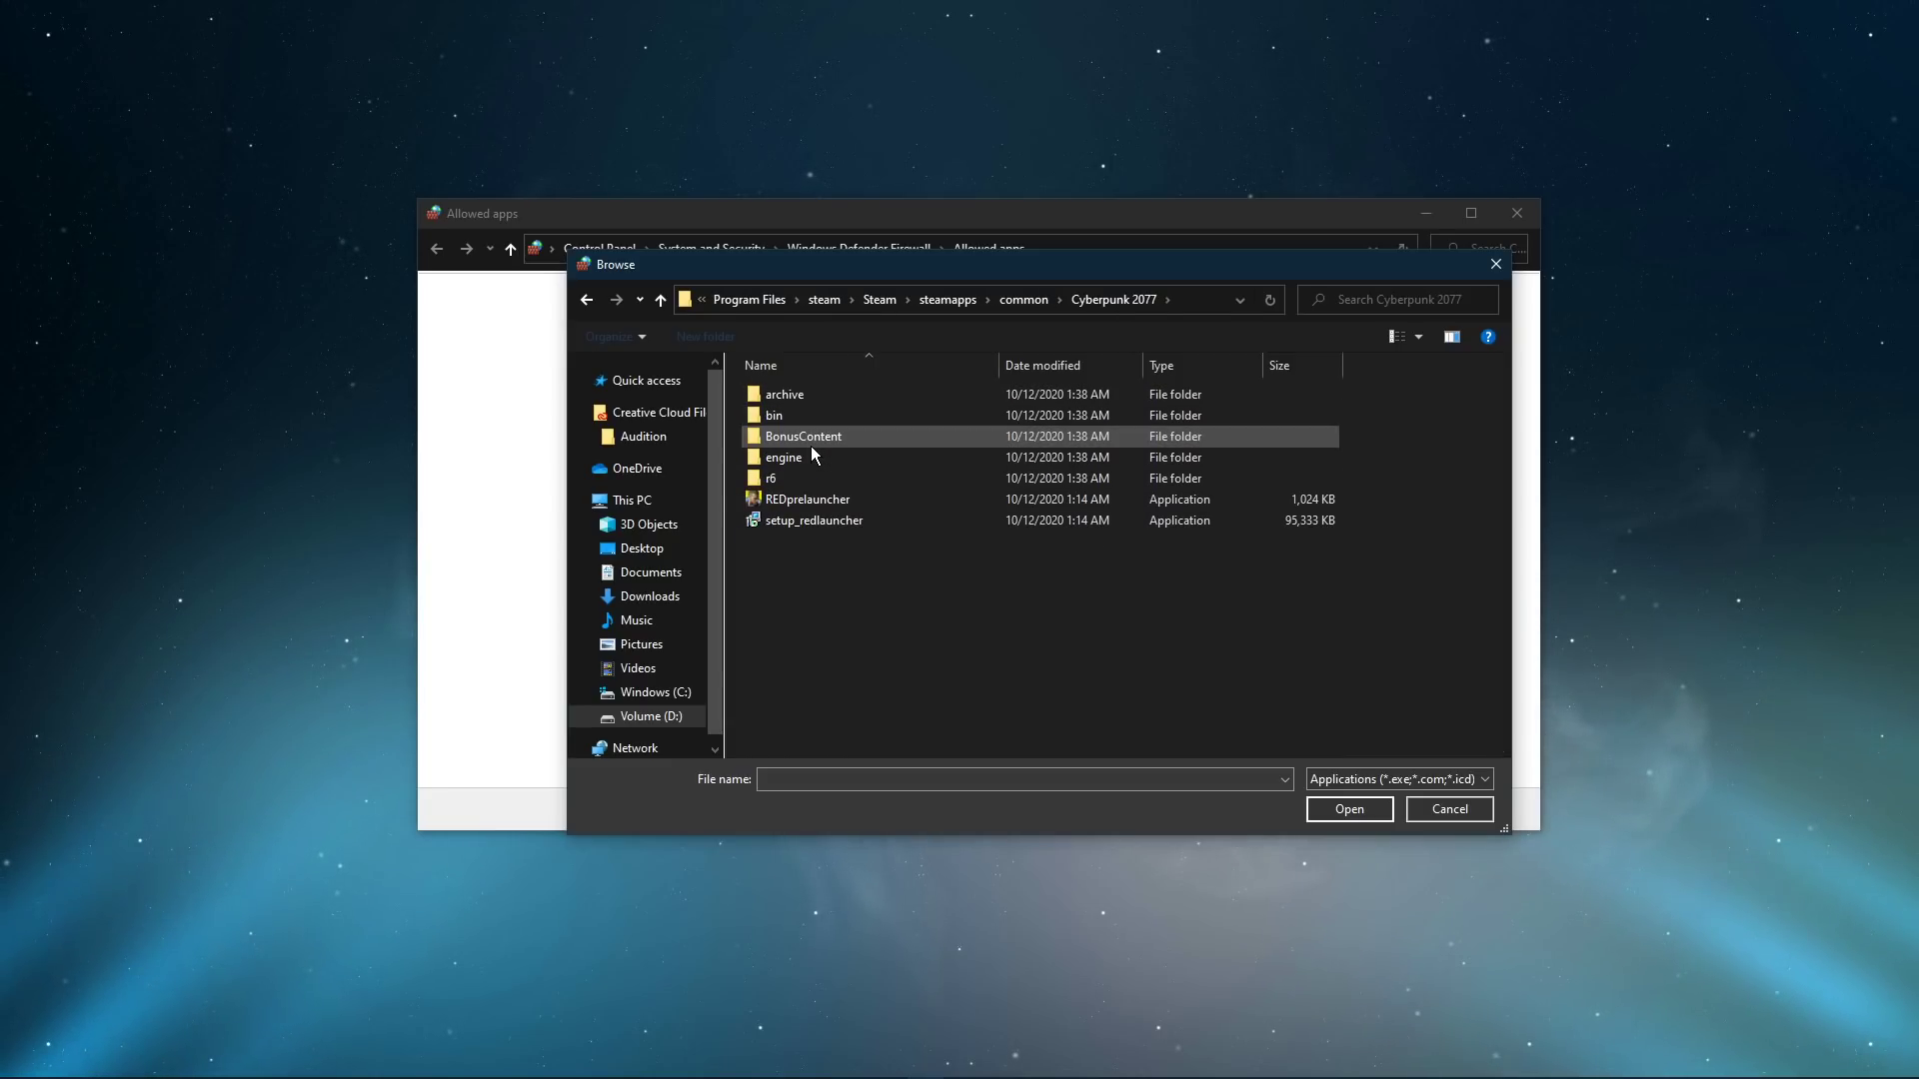
double_click(821, 416)
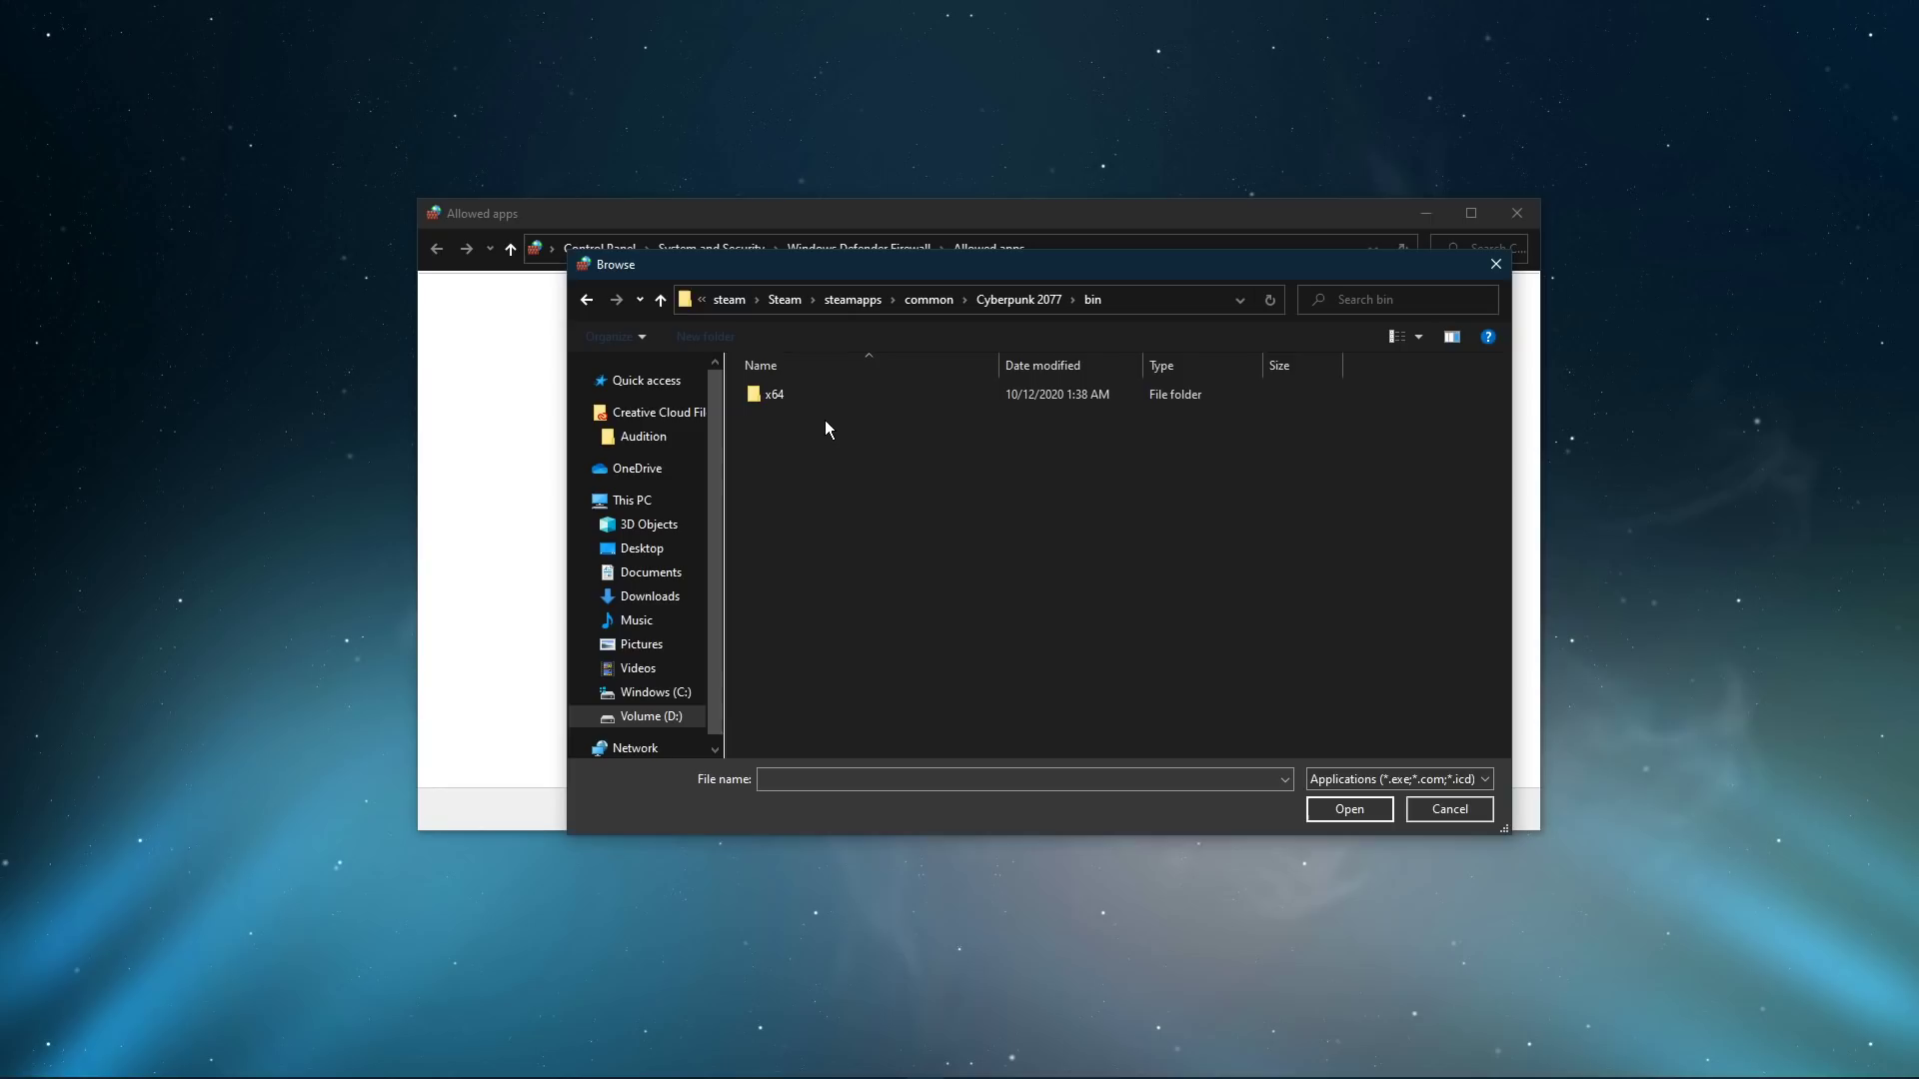
double_click(834, 394)
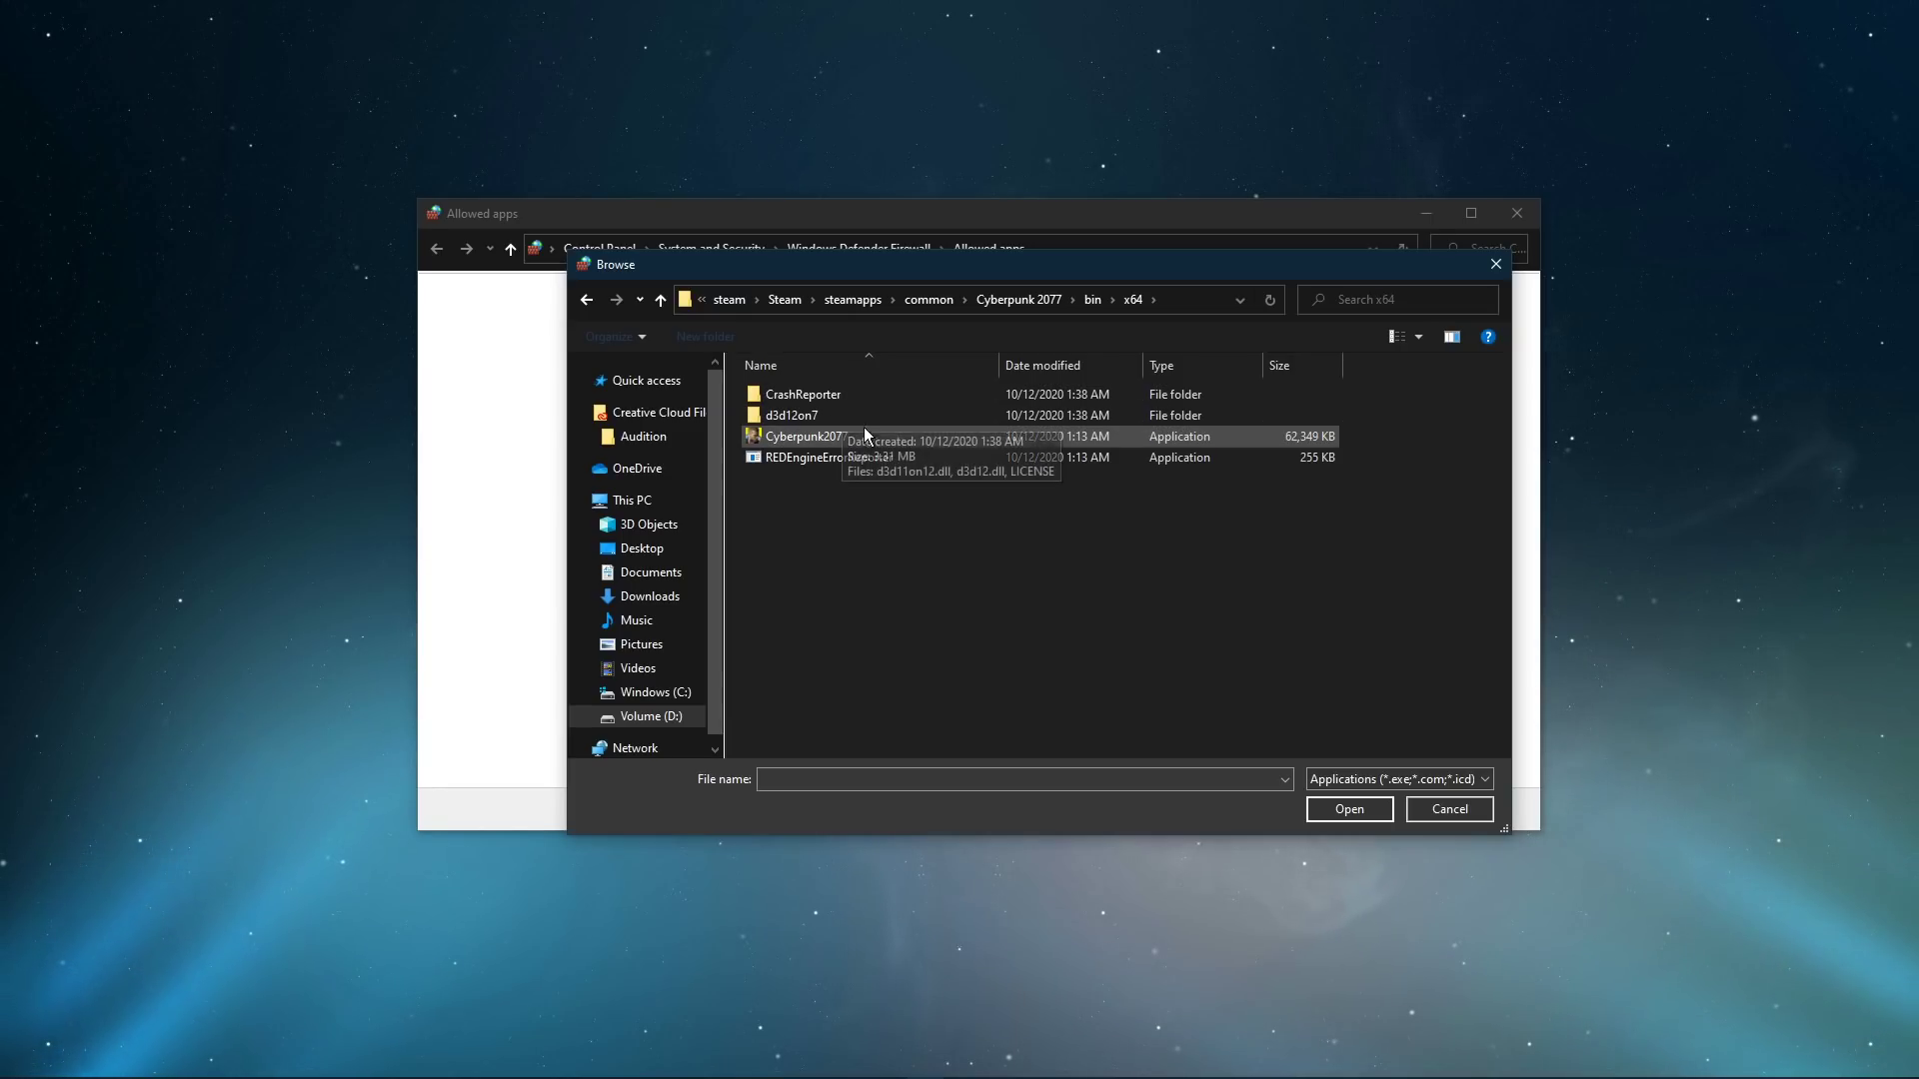
left_click(850, 437)
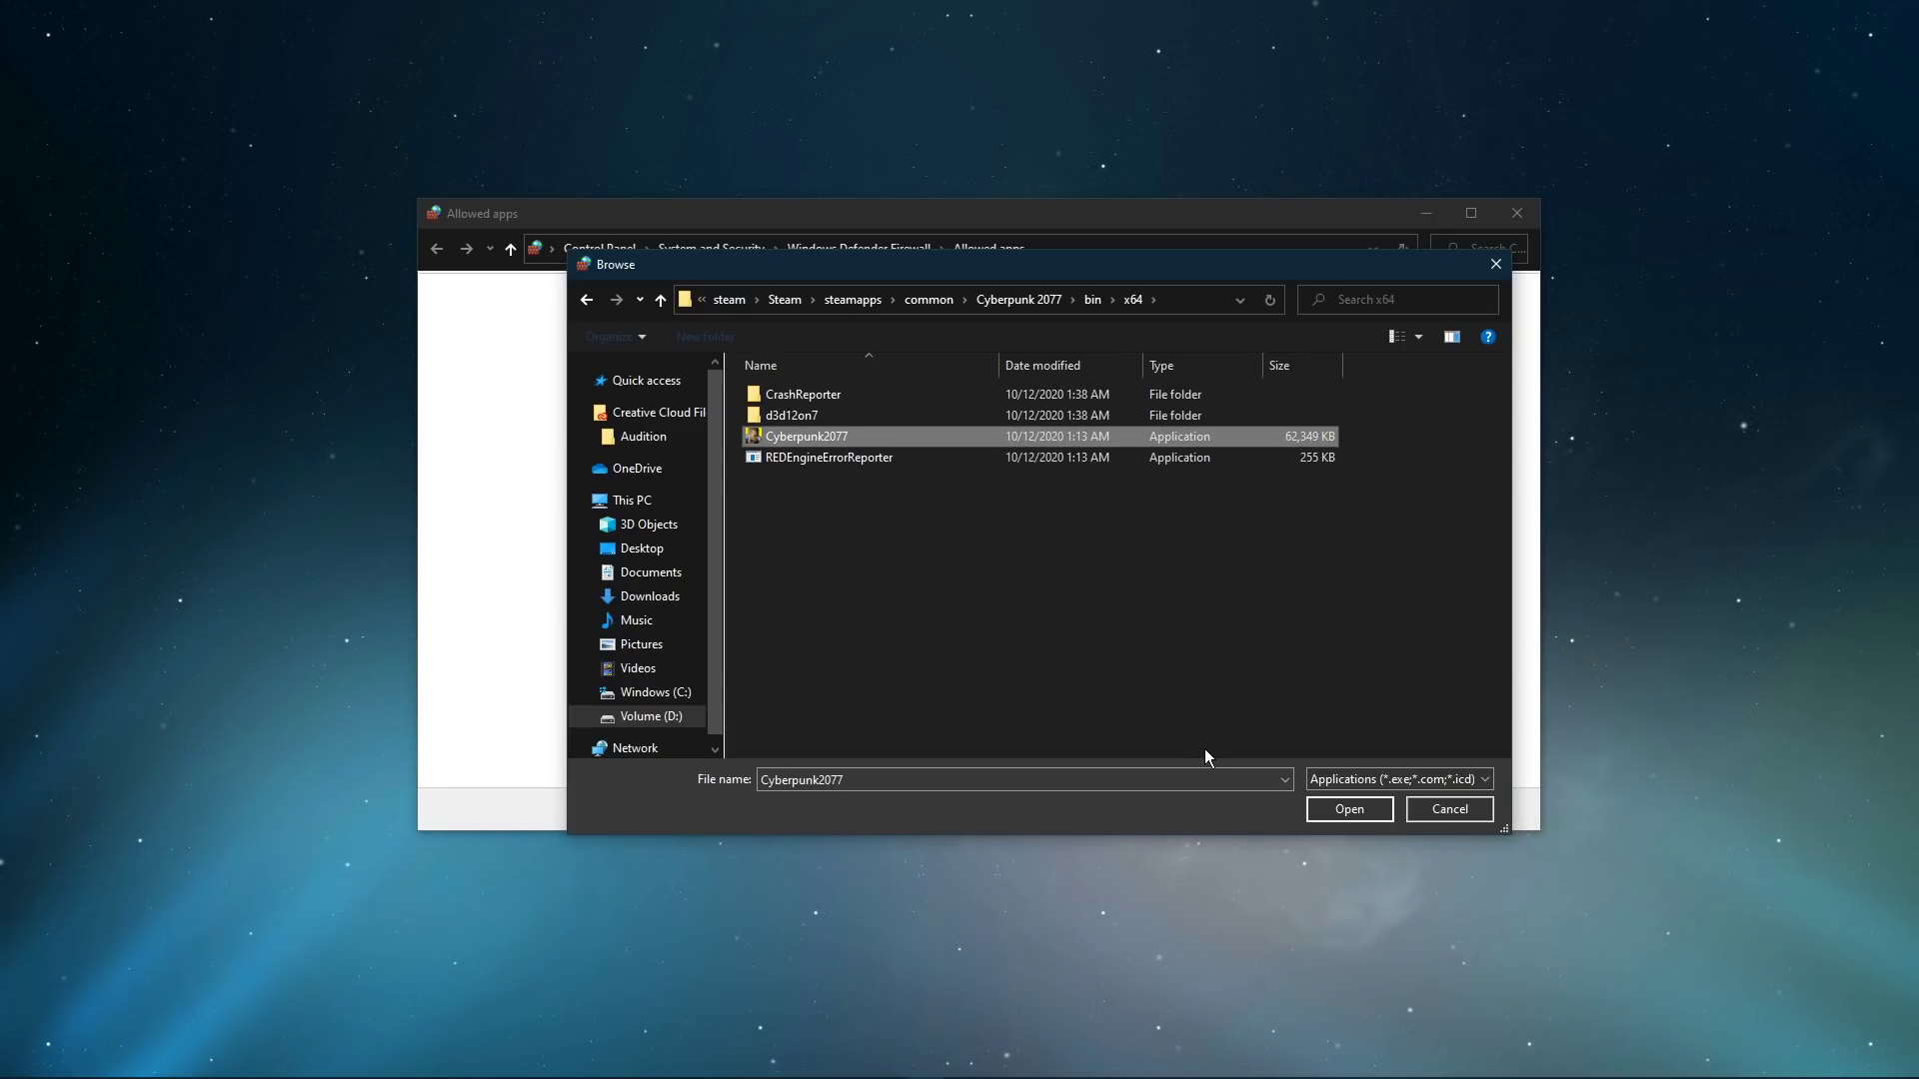
Step: Add Cyberpunk 2077 to the Windows Defender Firewall allowed apps list
left_click(1322, 807)
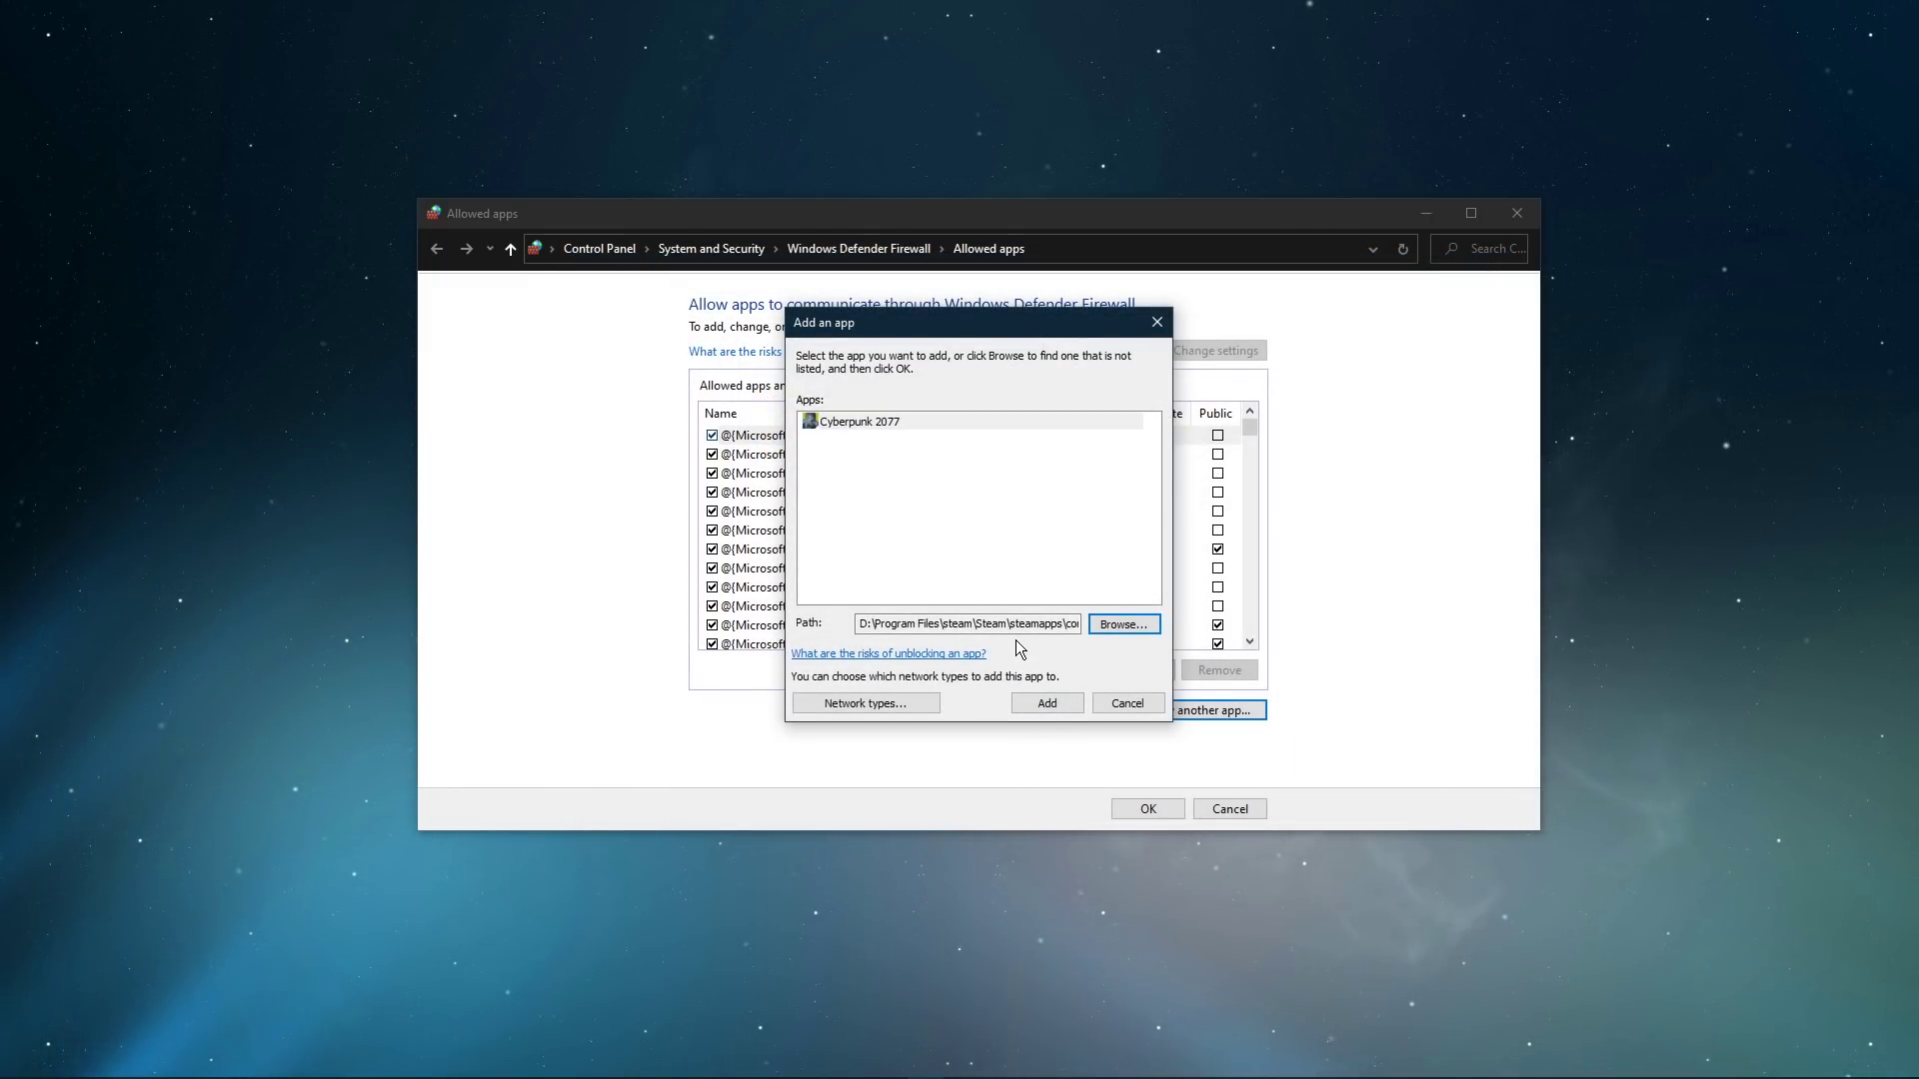
left_click(856, 422)
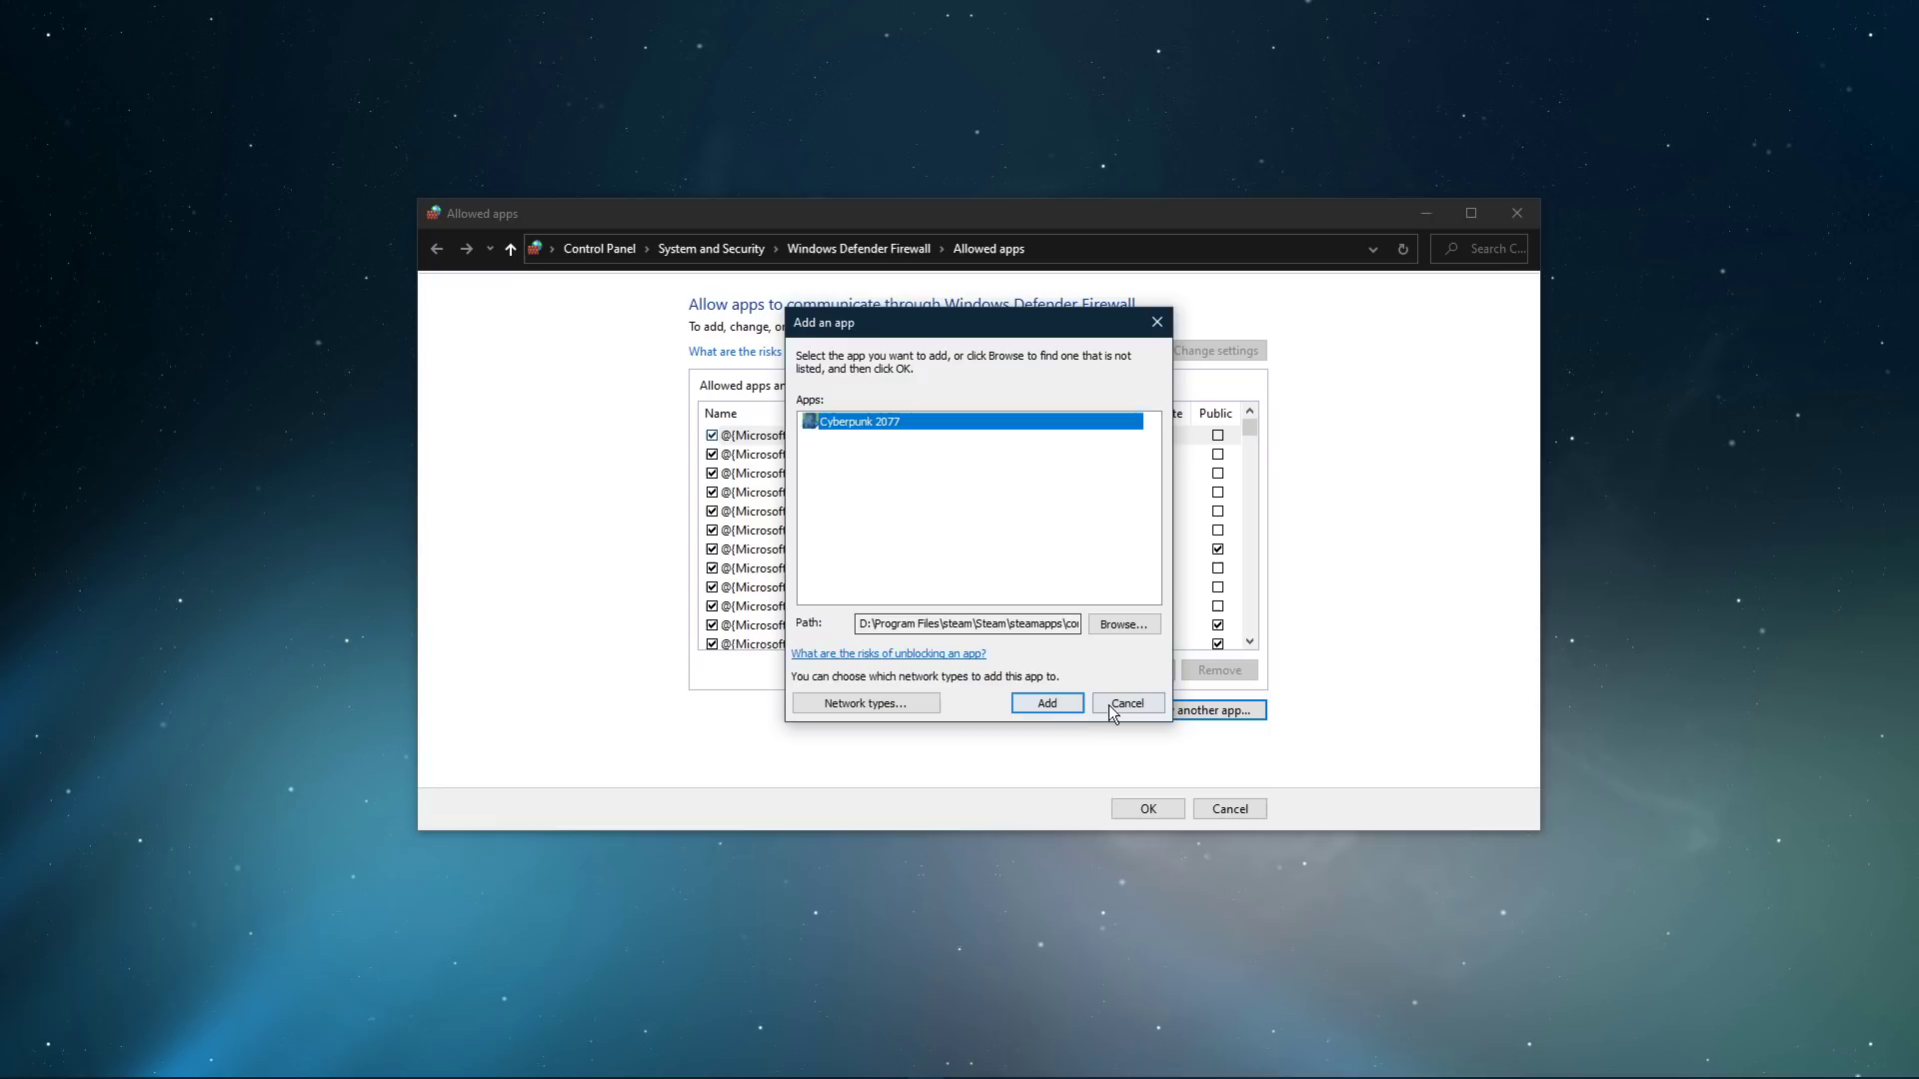
left_click(1047, 703)
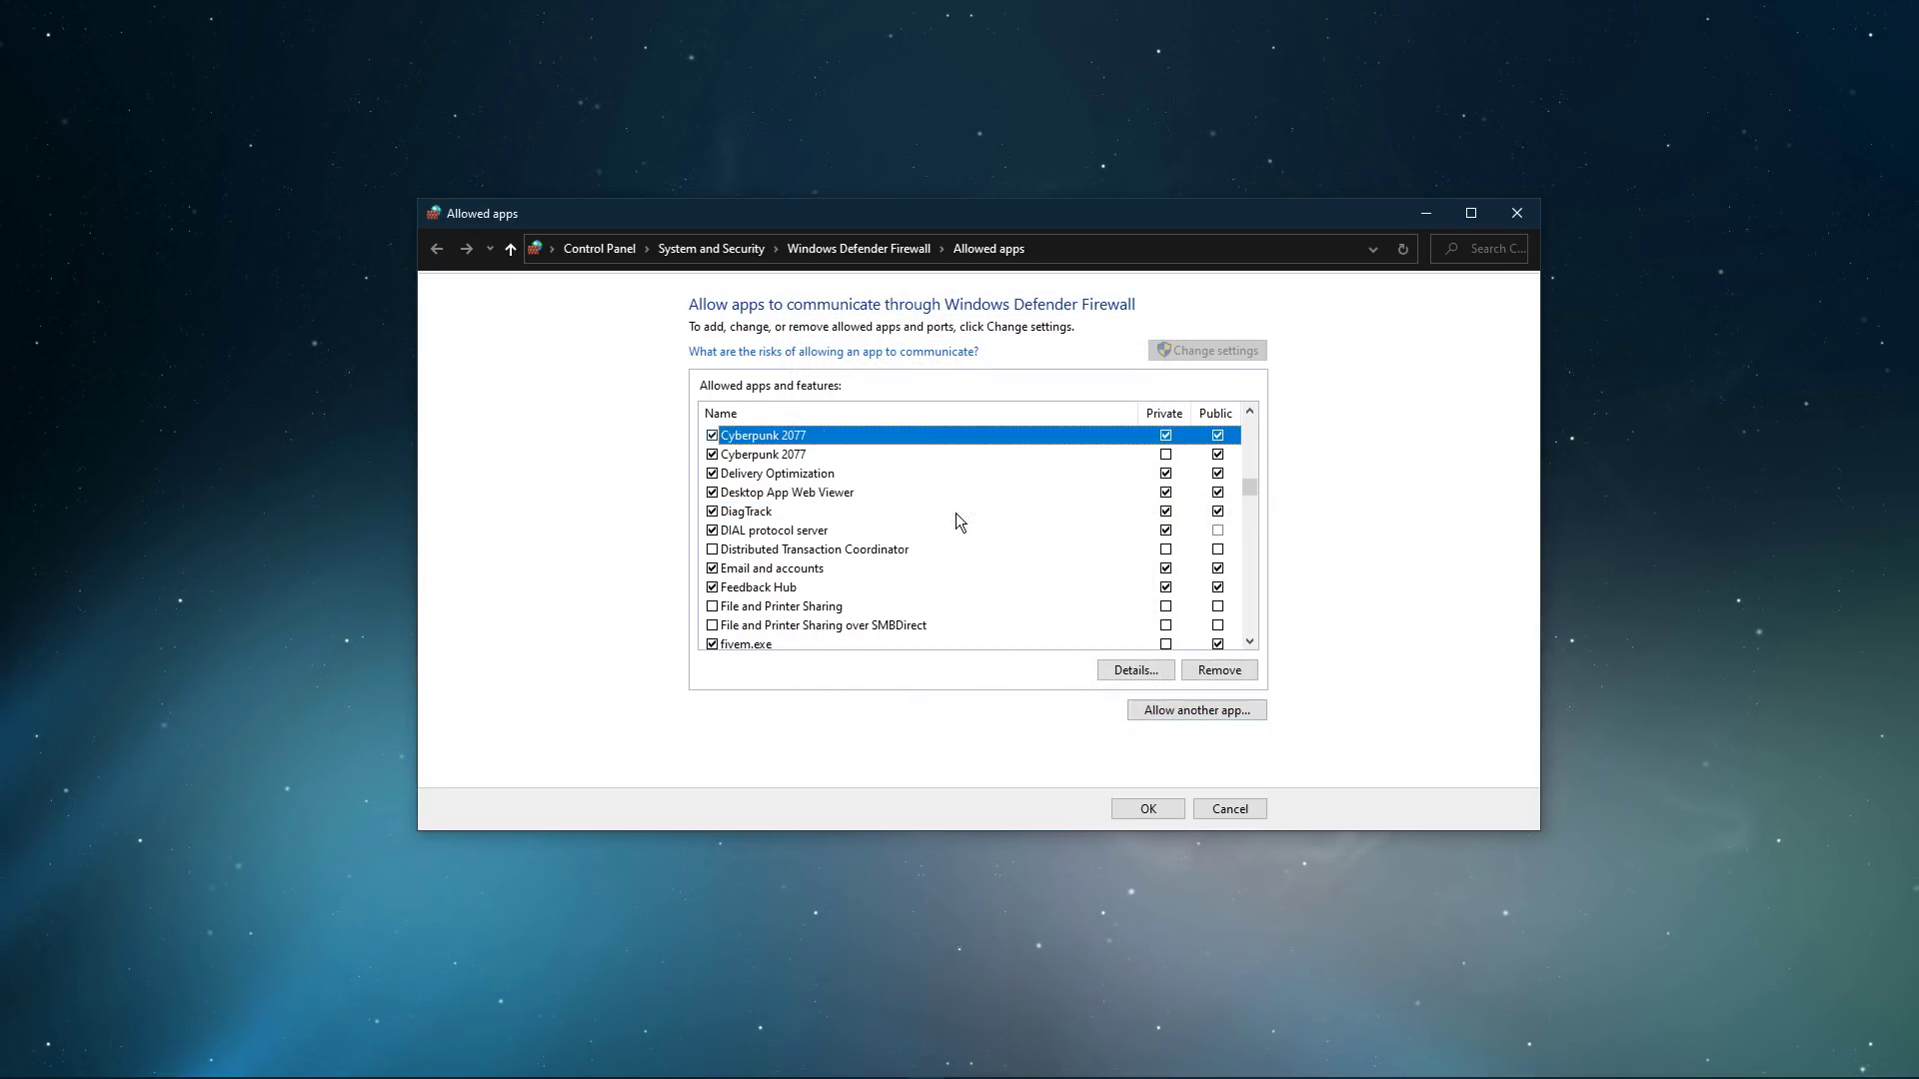
left_click(805, 454)
left_click(804, 437)
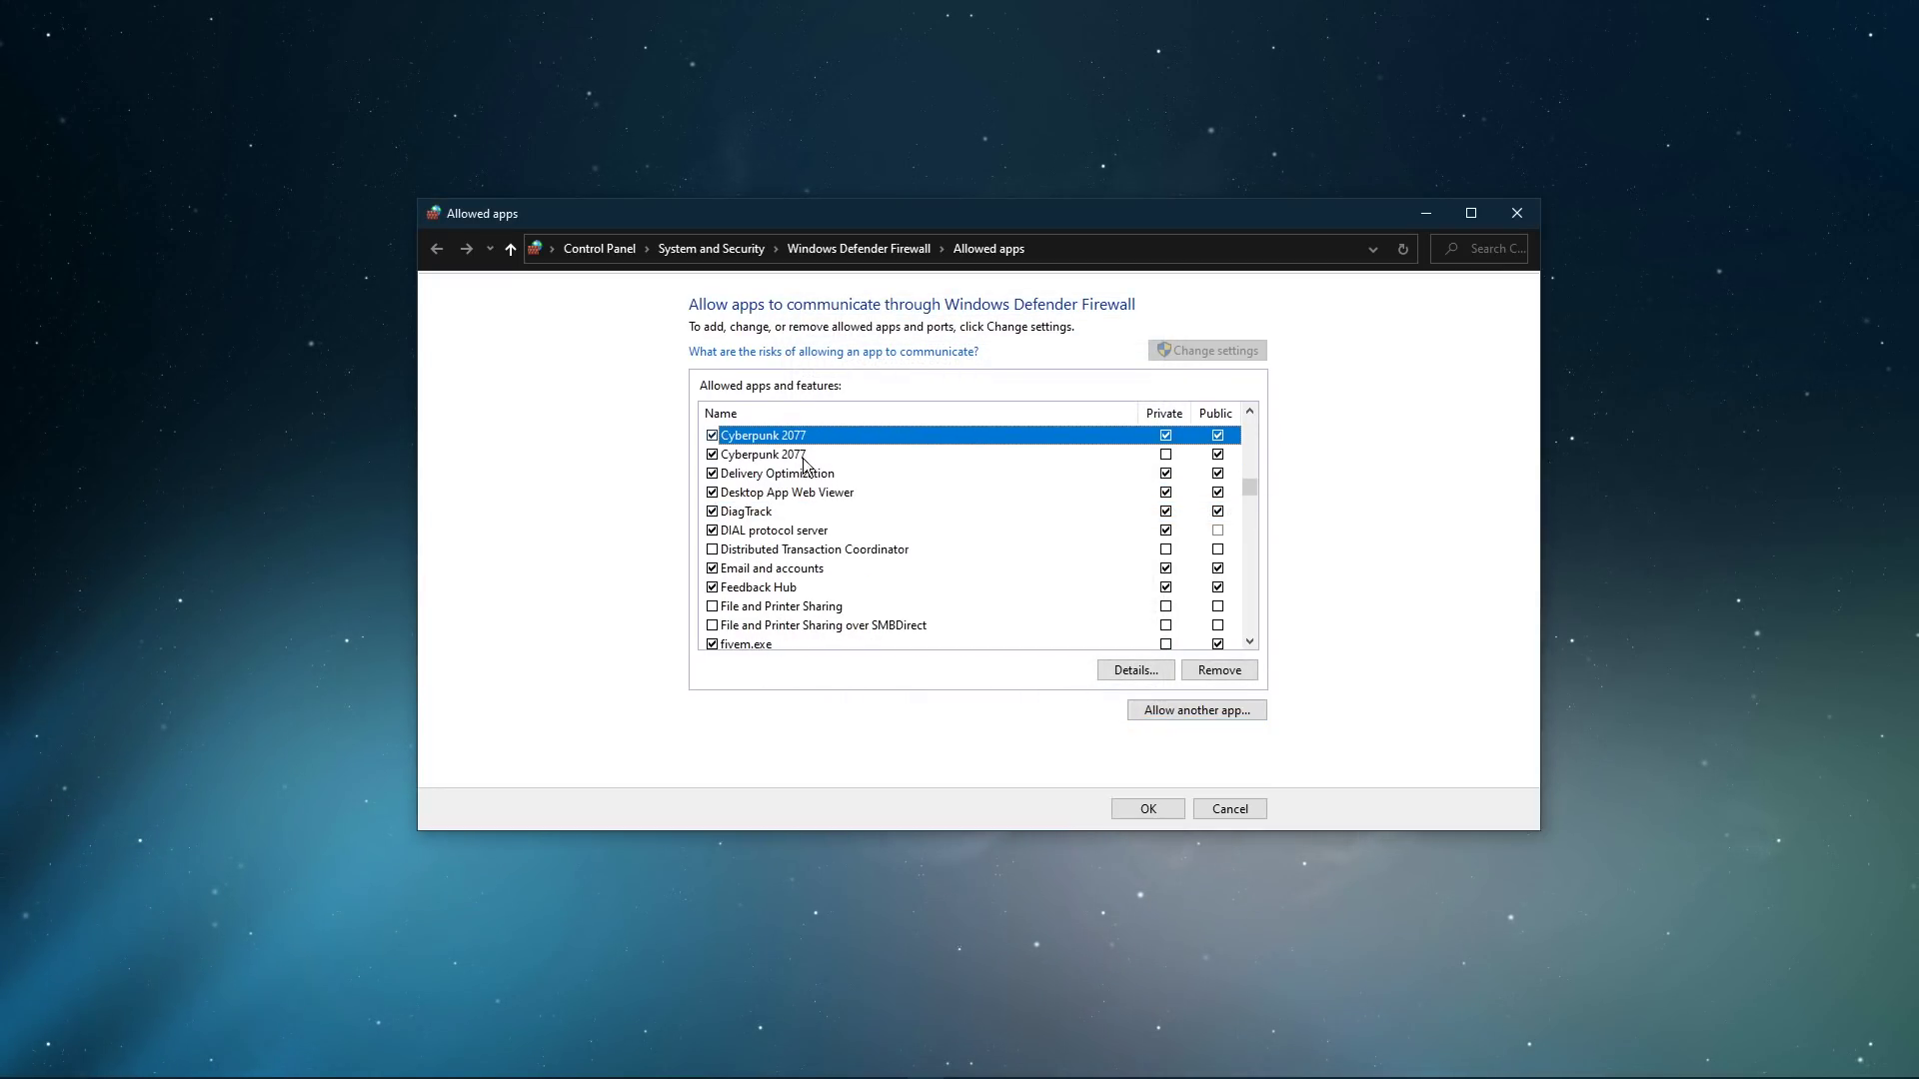
Step: Save the allowed apps changes, then check the GeForce Experience drivers and minimize it
left_click(1149, 806)
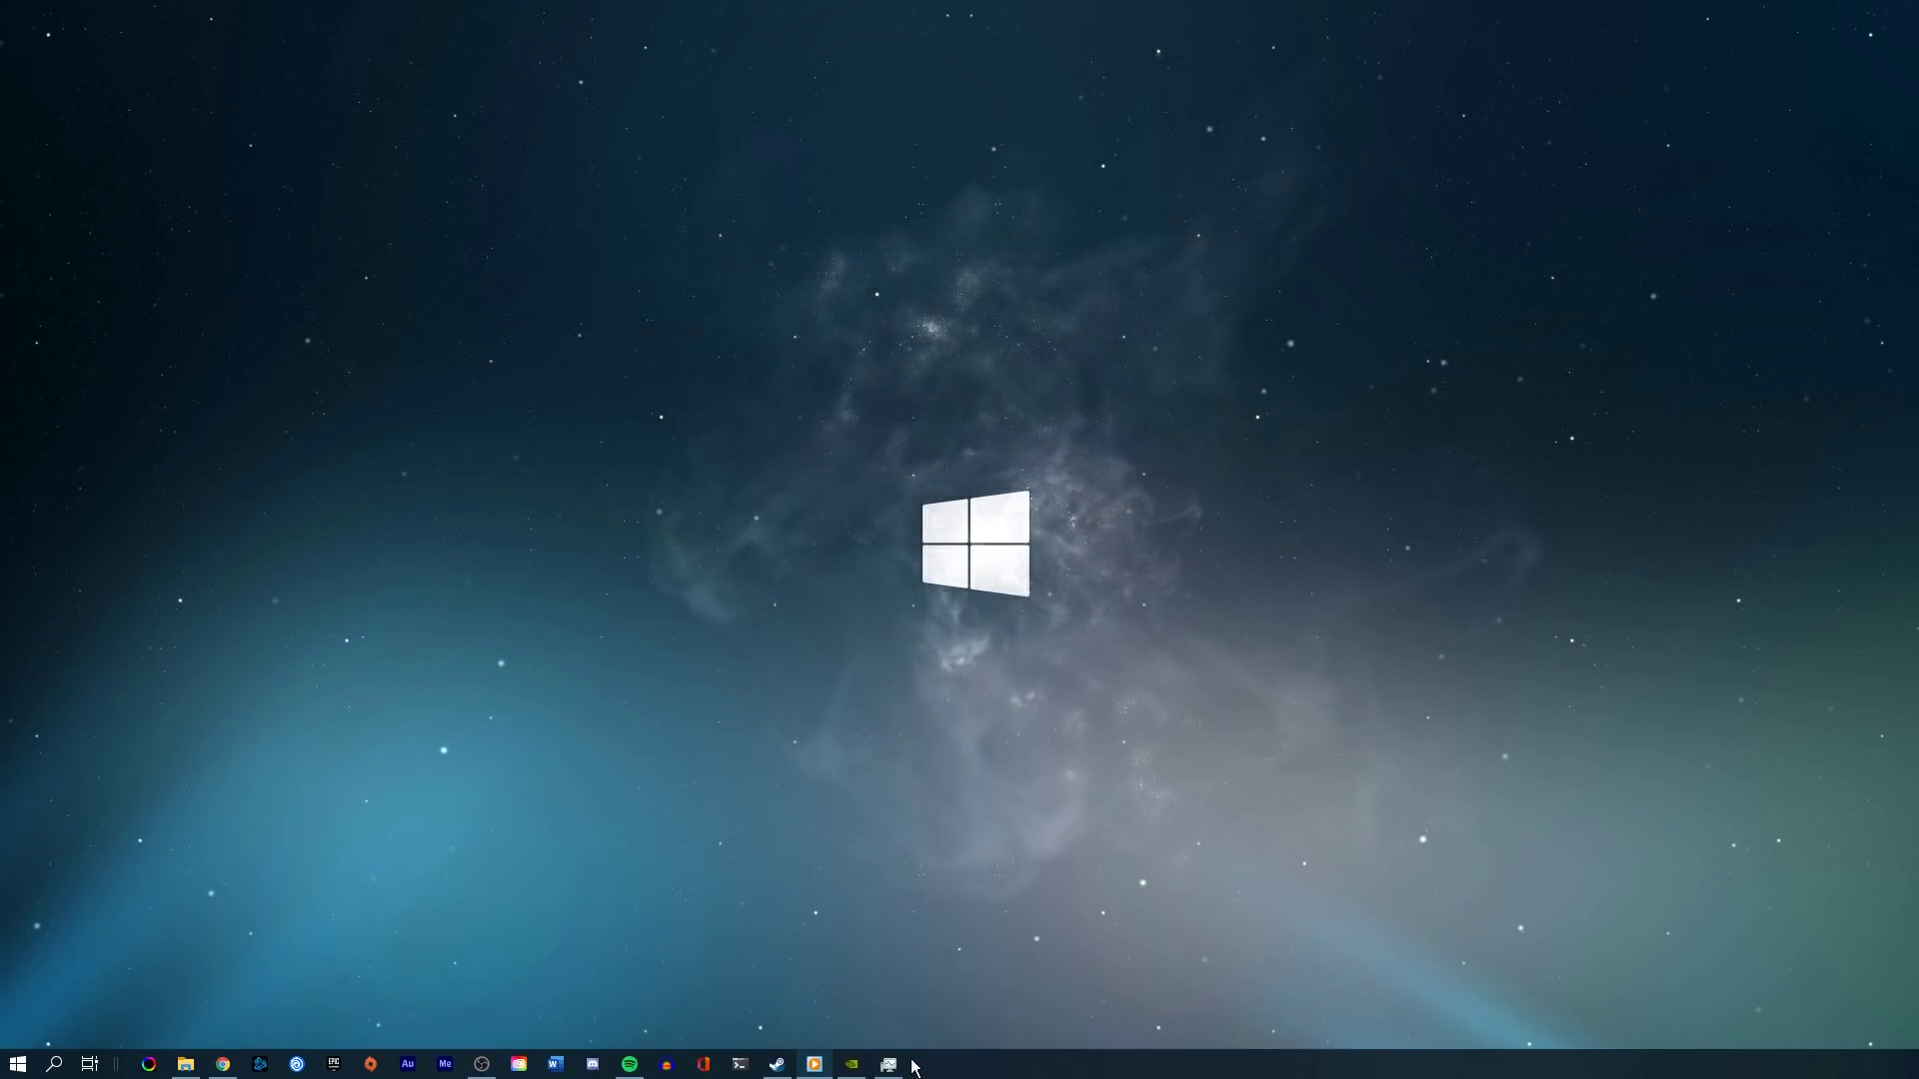
left_click(852, 1073)
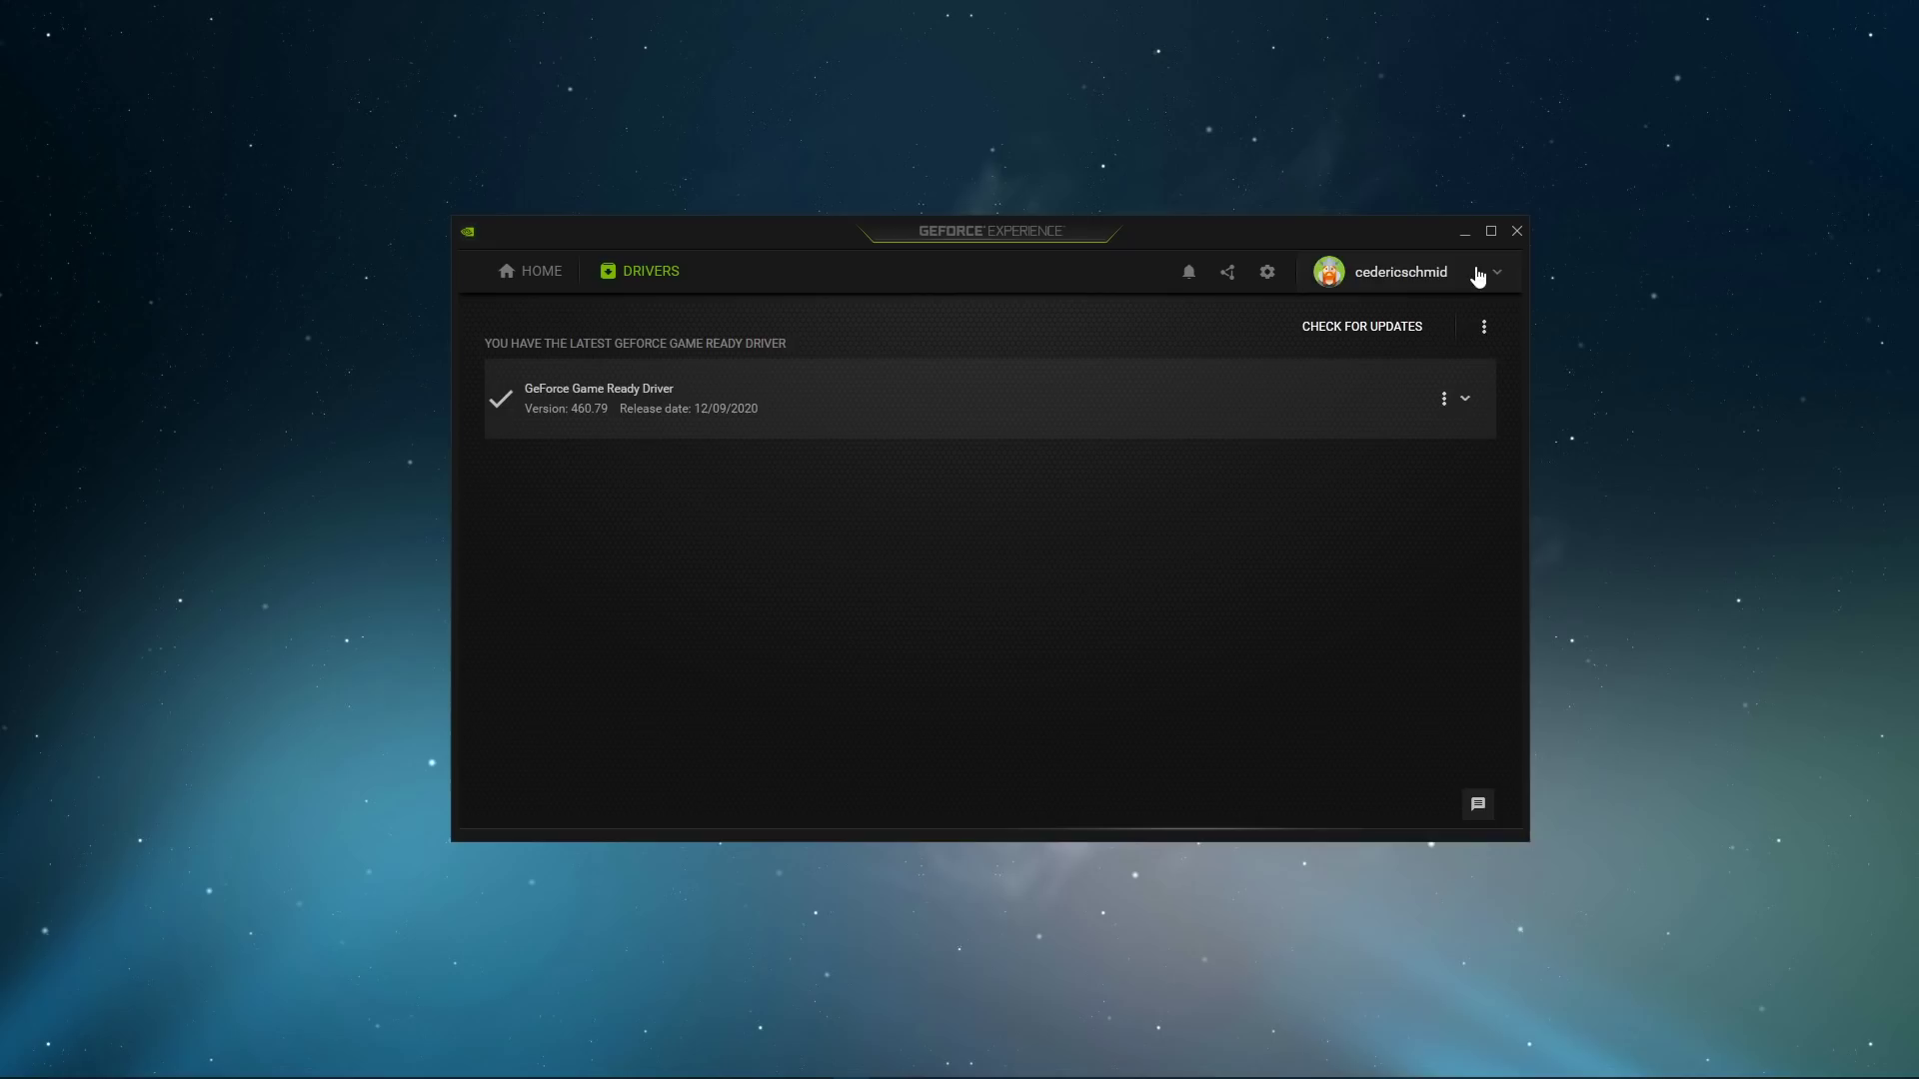
left_click(1462, 233)
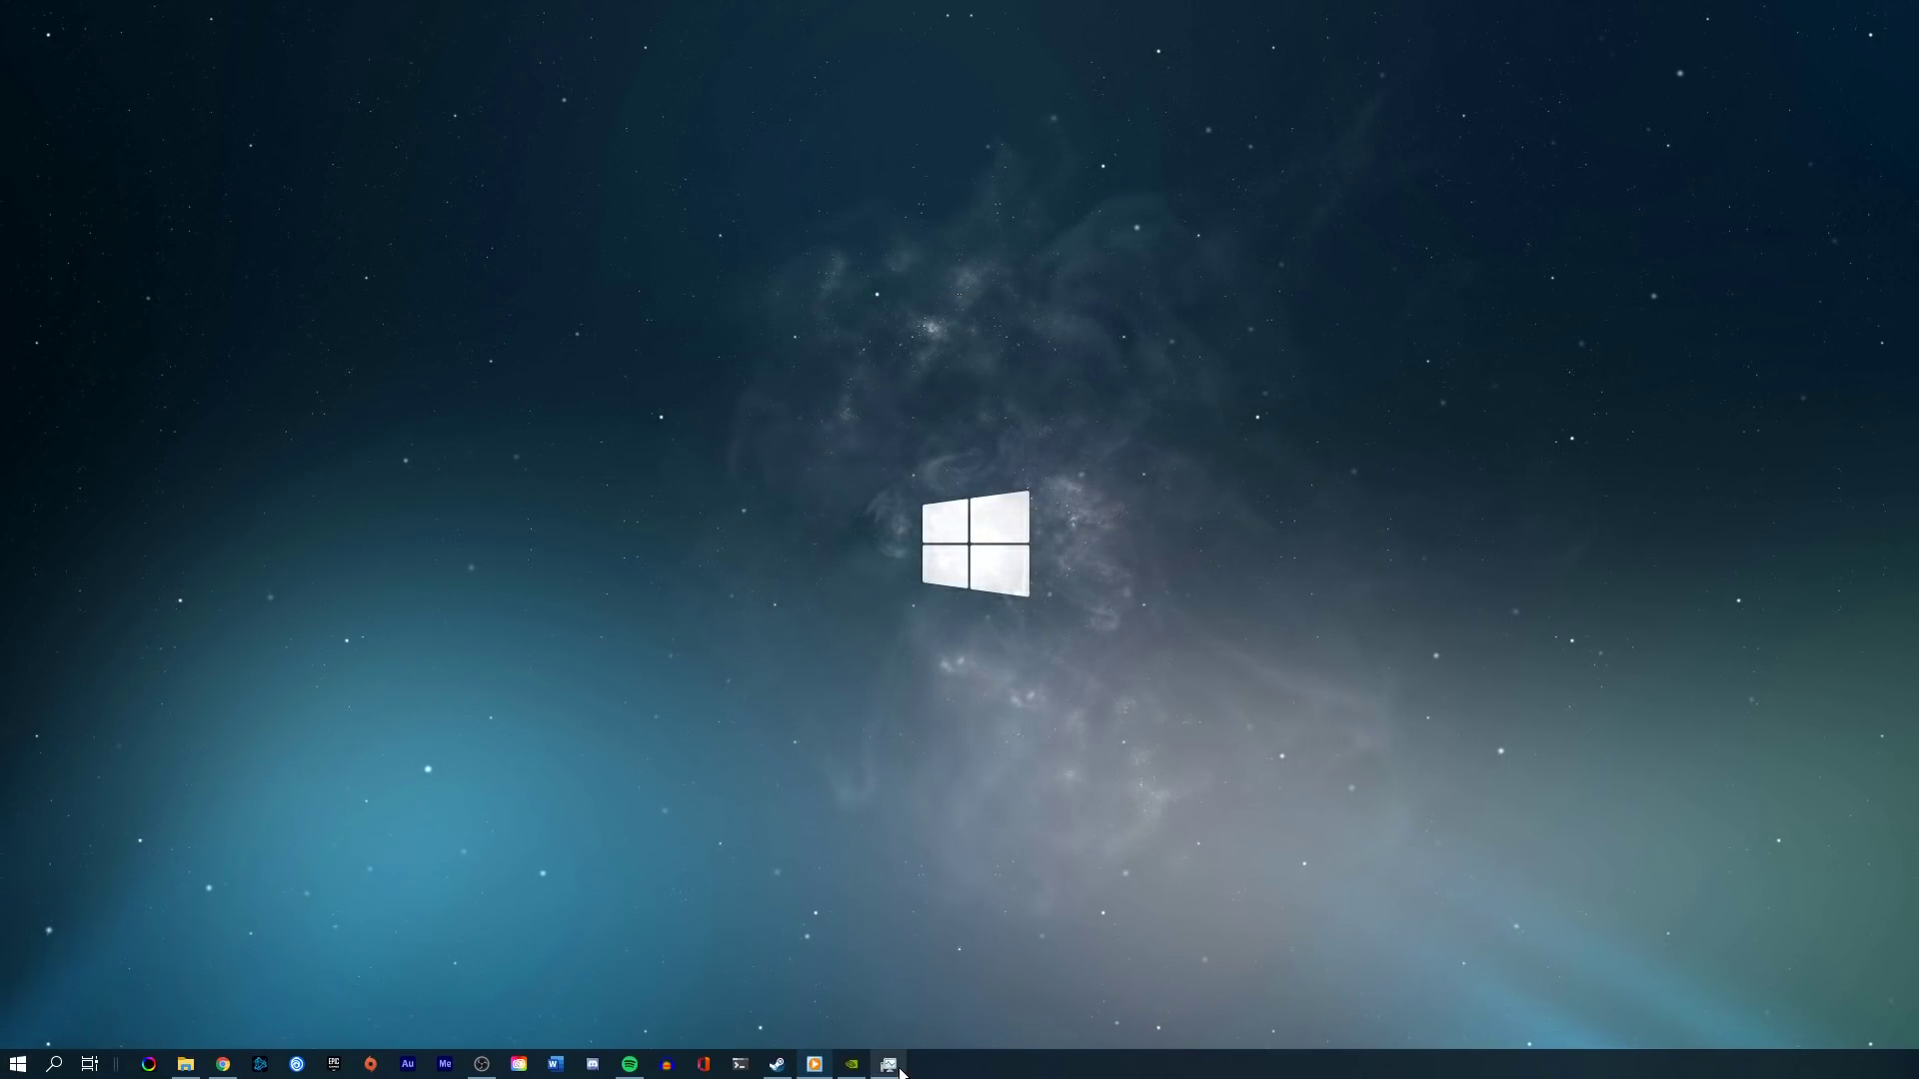
Step: Open Task Manager and view the End task options for OBS Studio and Steam
left_click(892, 1068)
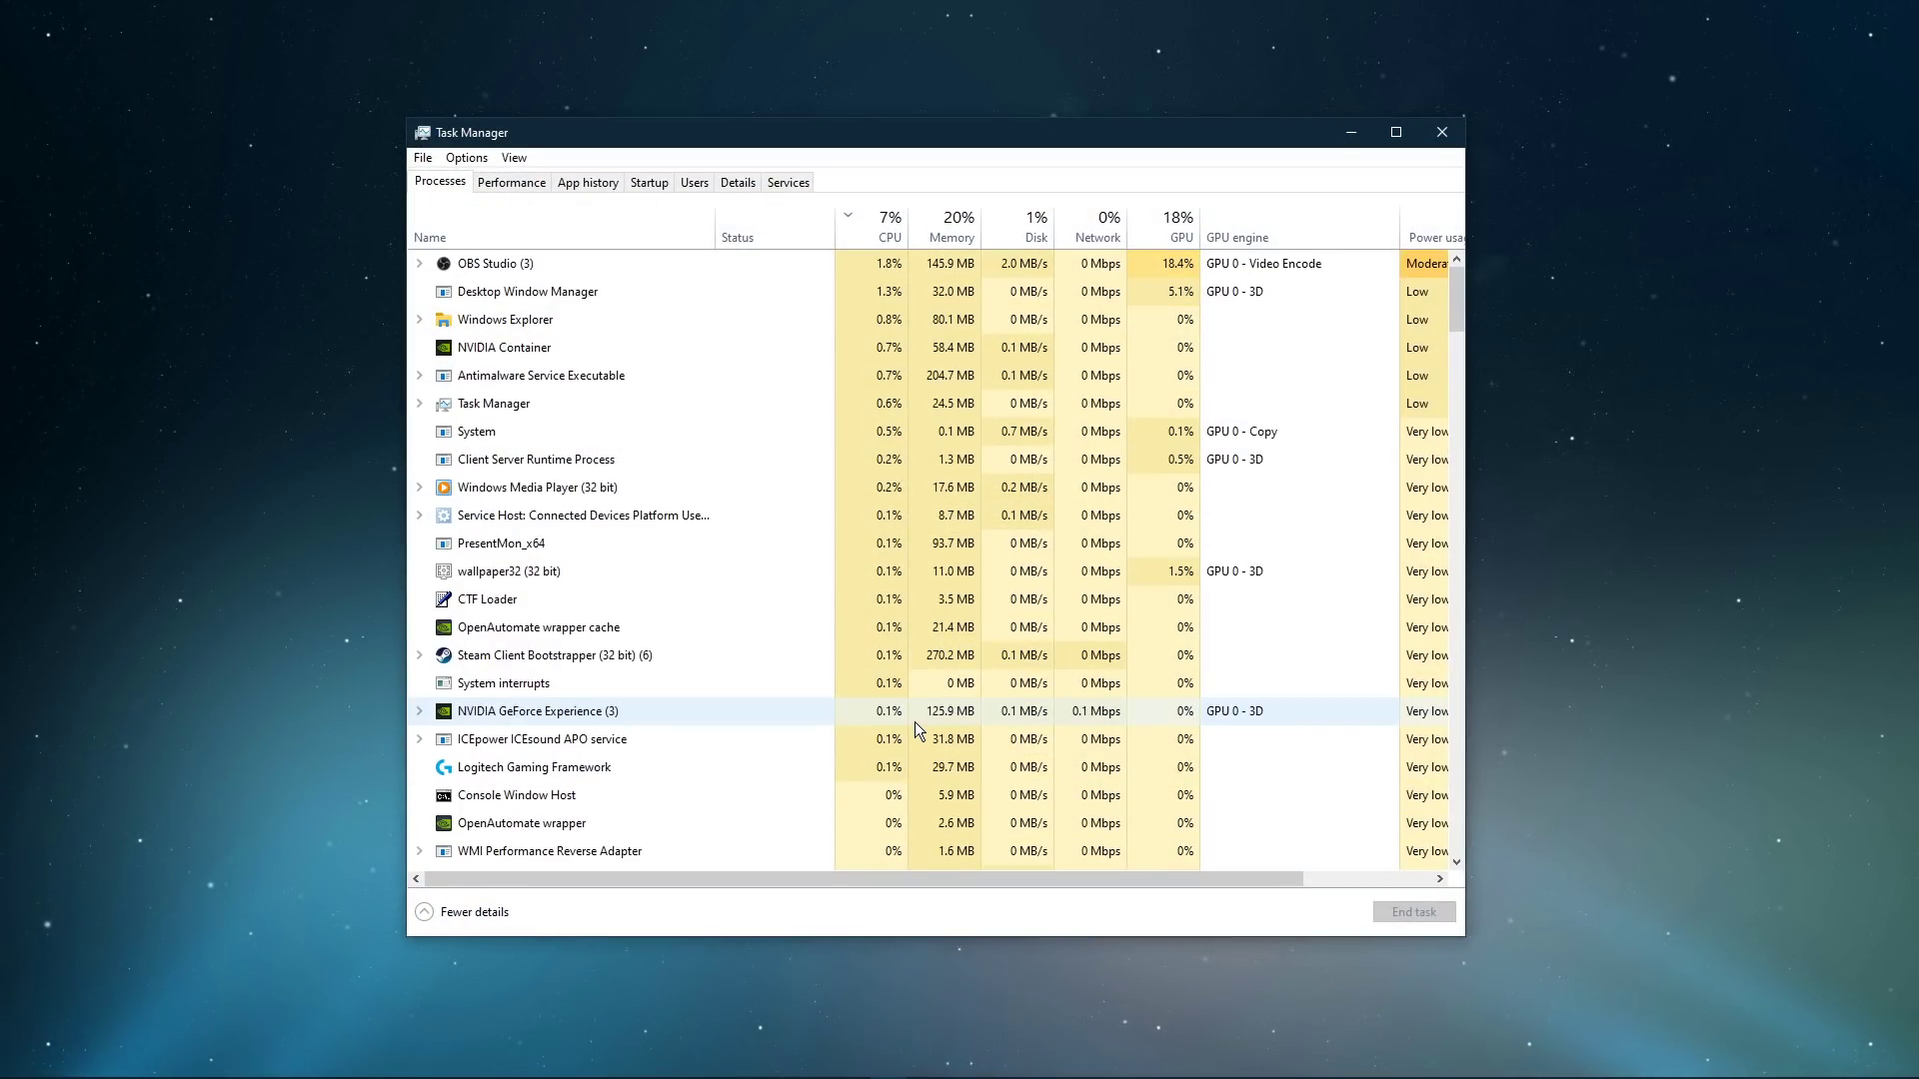
right_click(495, 262)
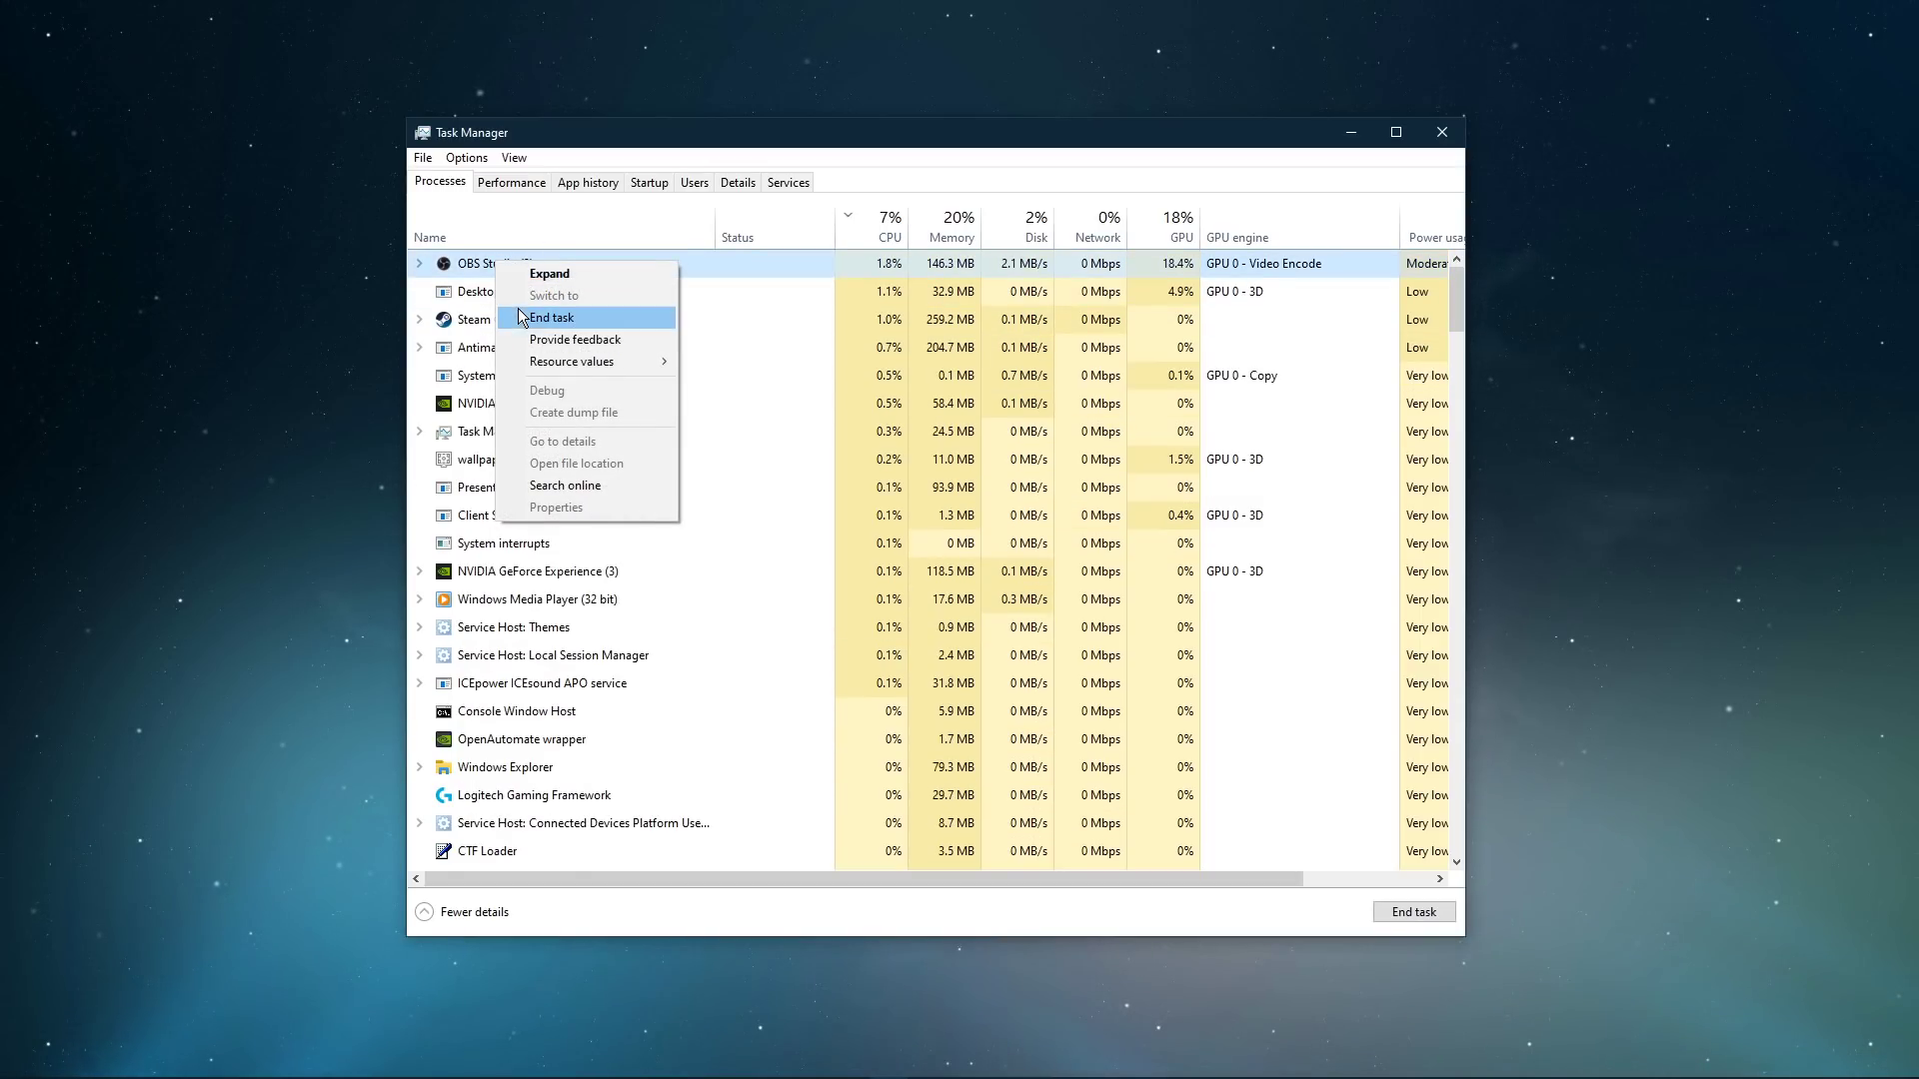
left_click(471, 320)
right_click(472, 322)
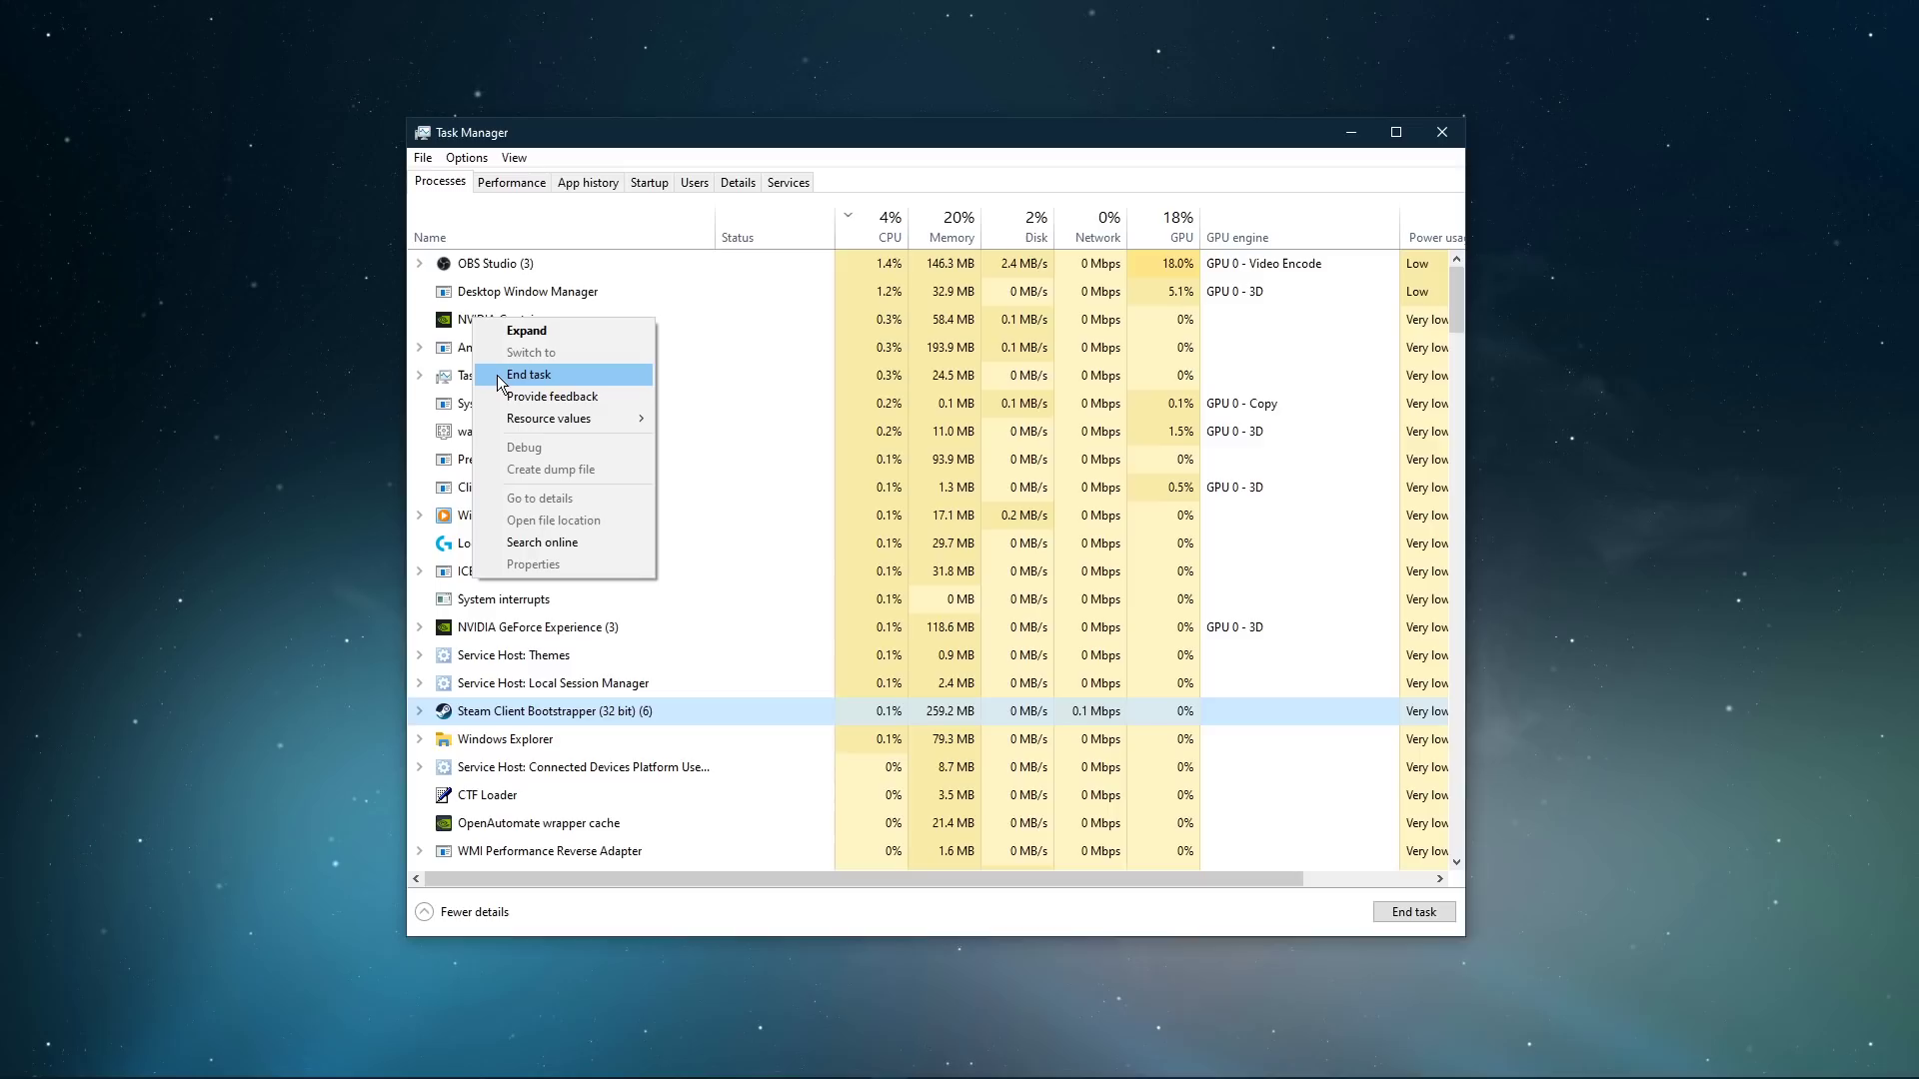
Step: Sort processes by CPU then memory, inspect Google Chrome and CCXProcess actions, and close Task Manager
left_click(539, 430)
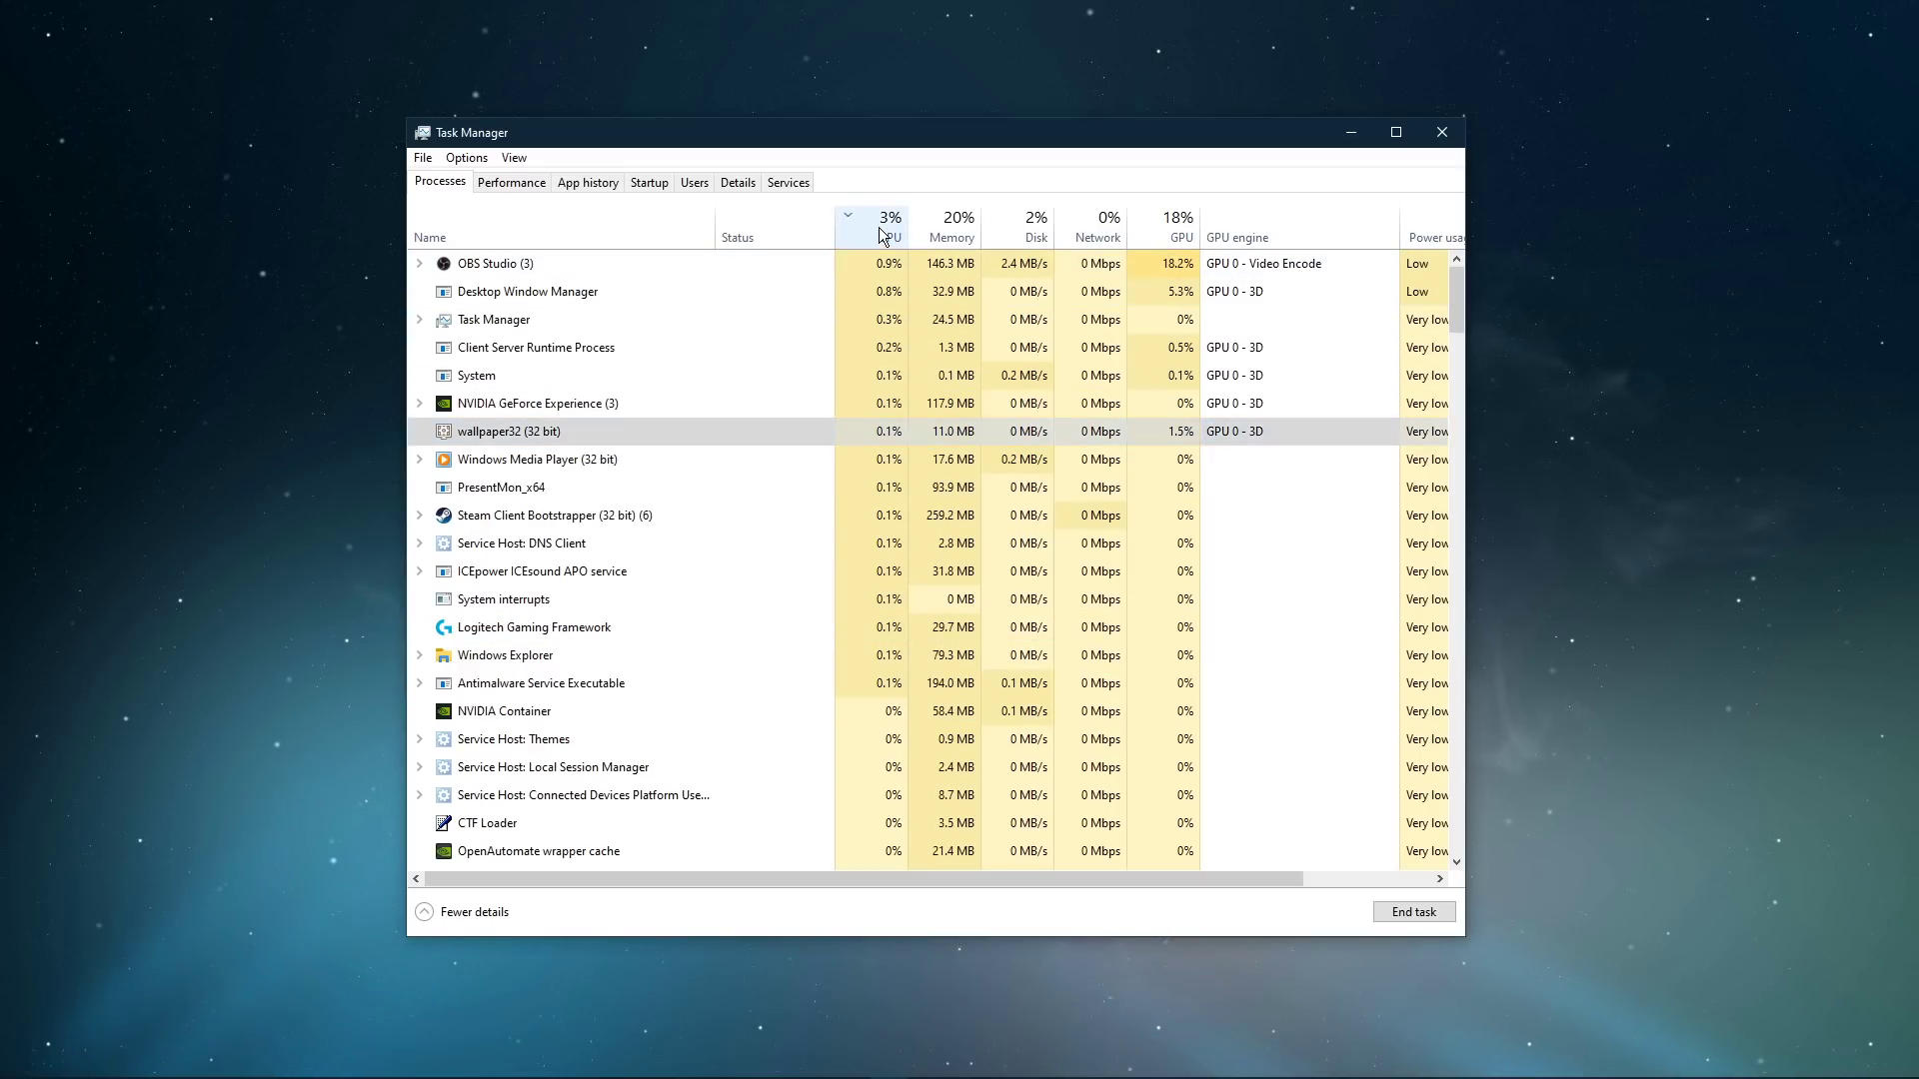
left_click(937, 224)
left_click(636, 267)
right_click(635, 266)
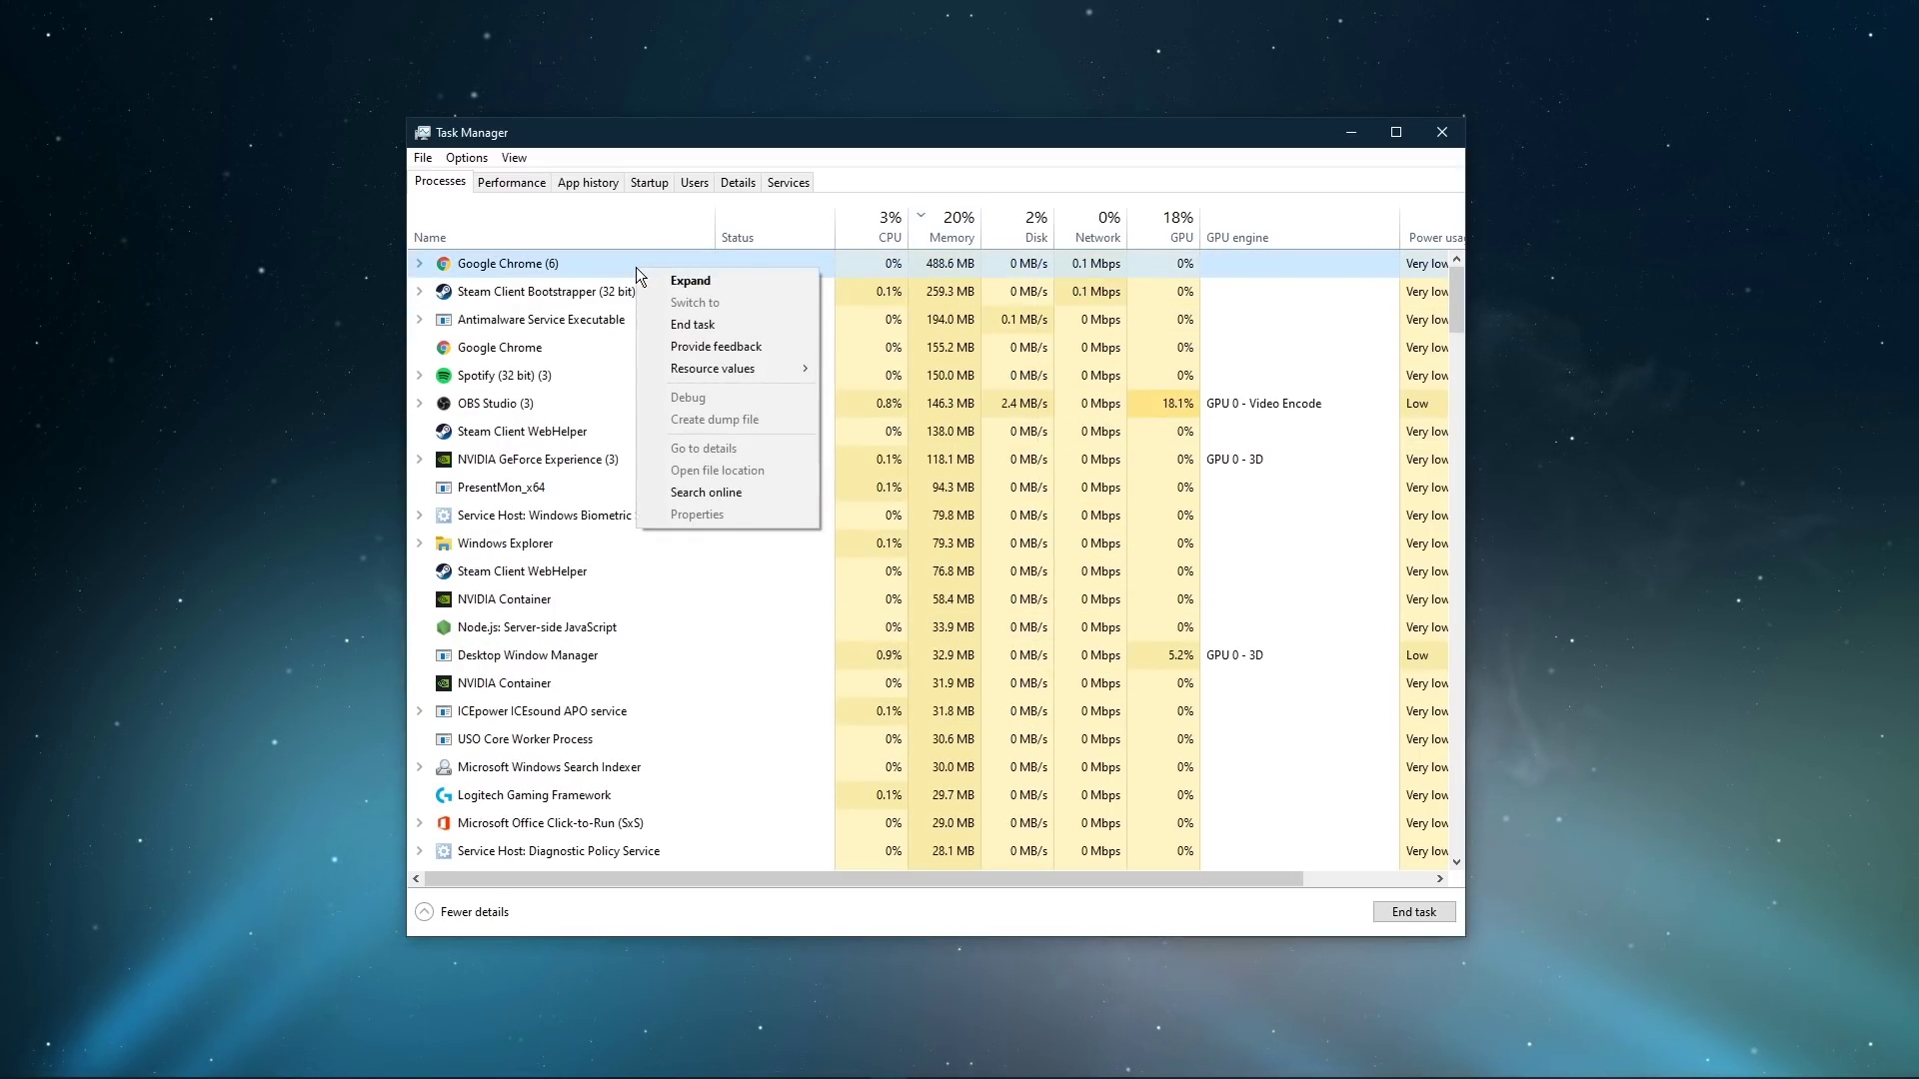
left_click(562, 273)
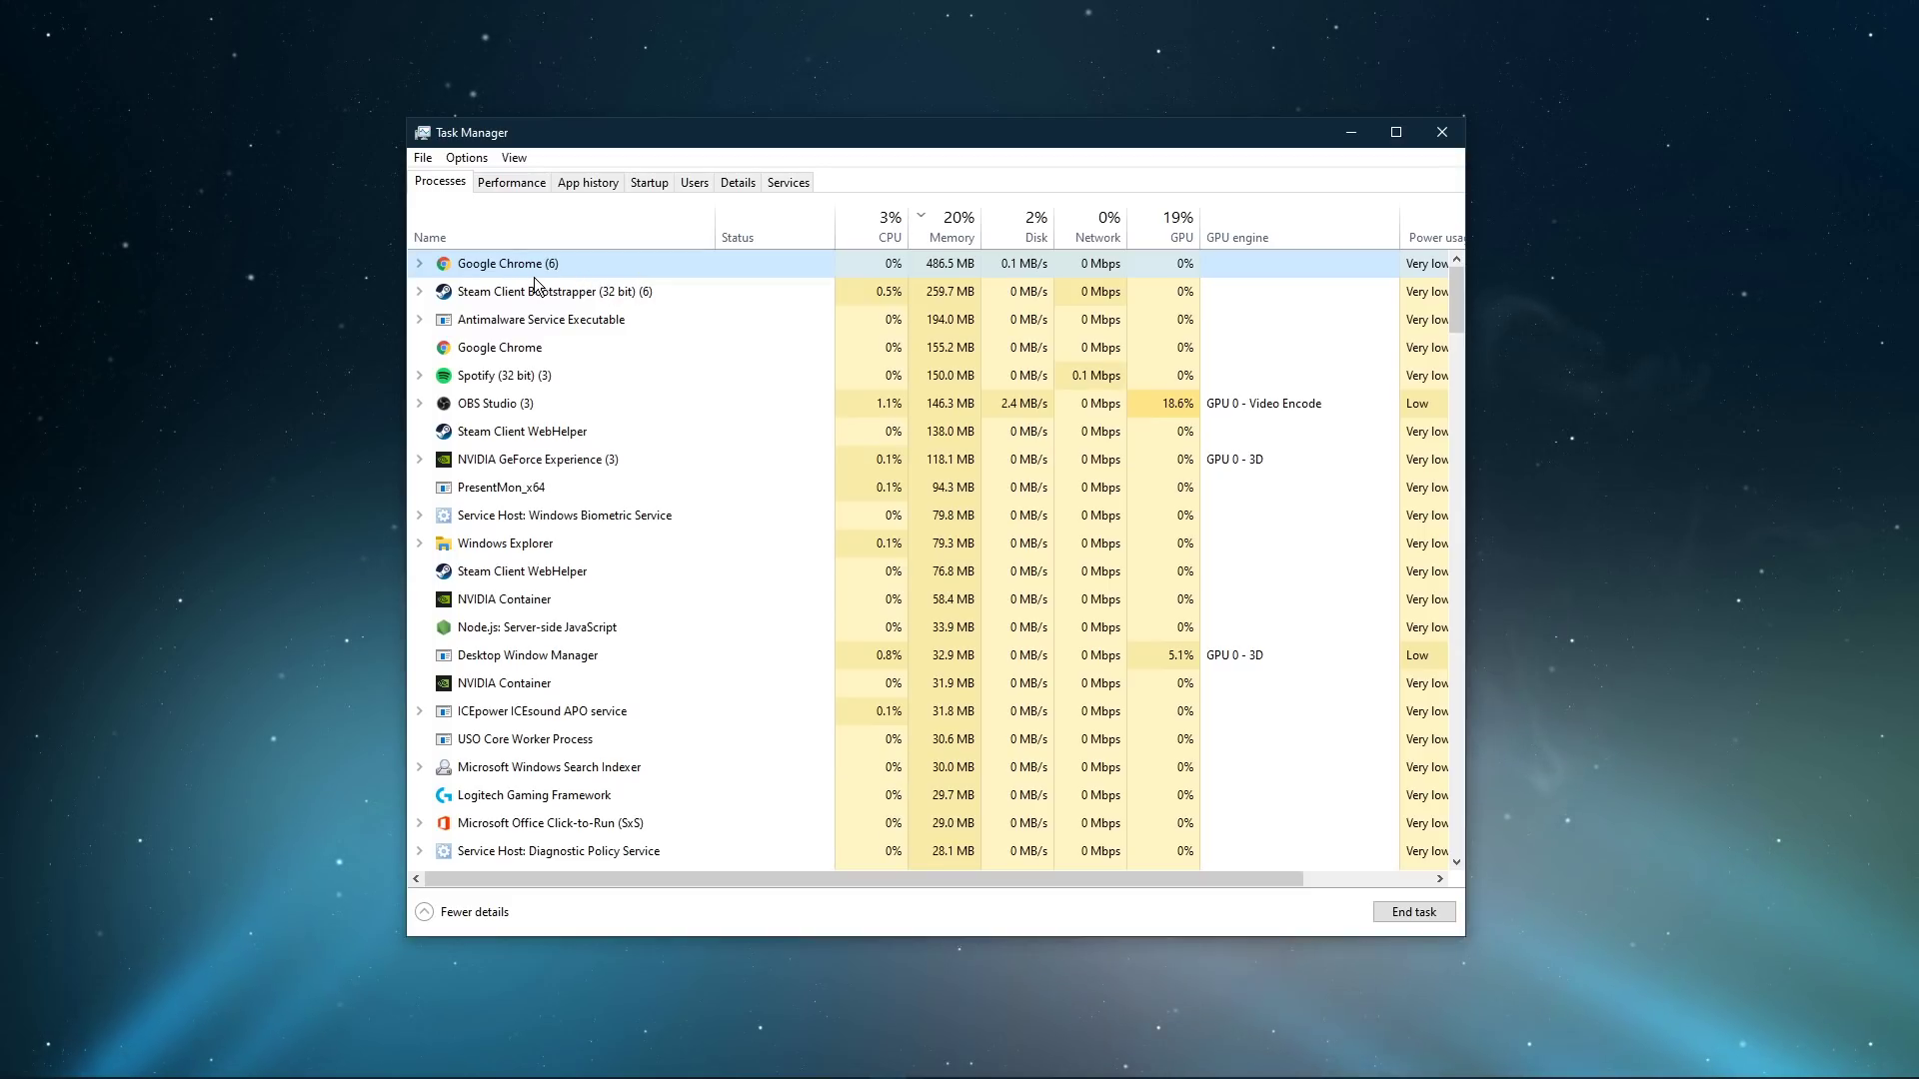
scroll(499, 390, "down", 20)
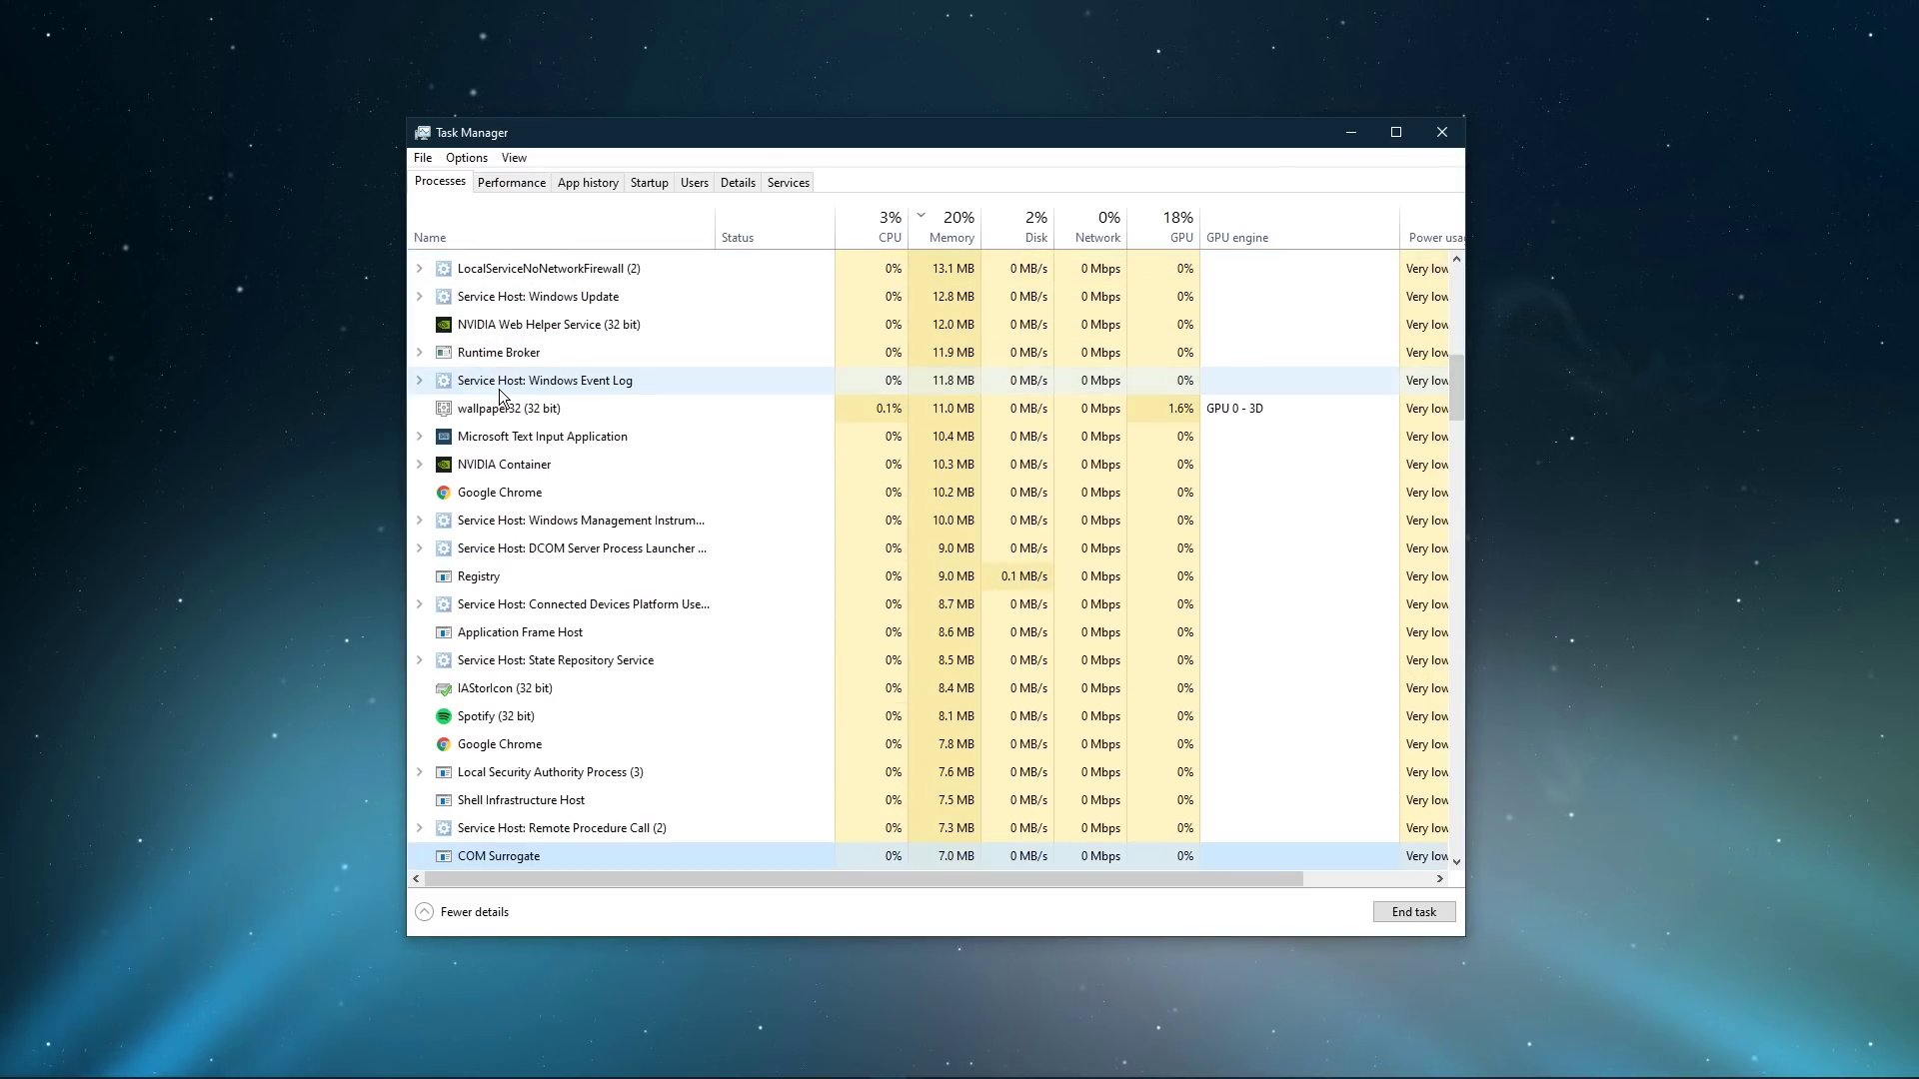
right_click(483, 706)
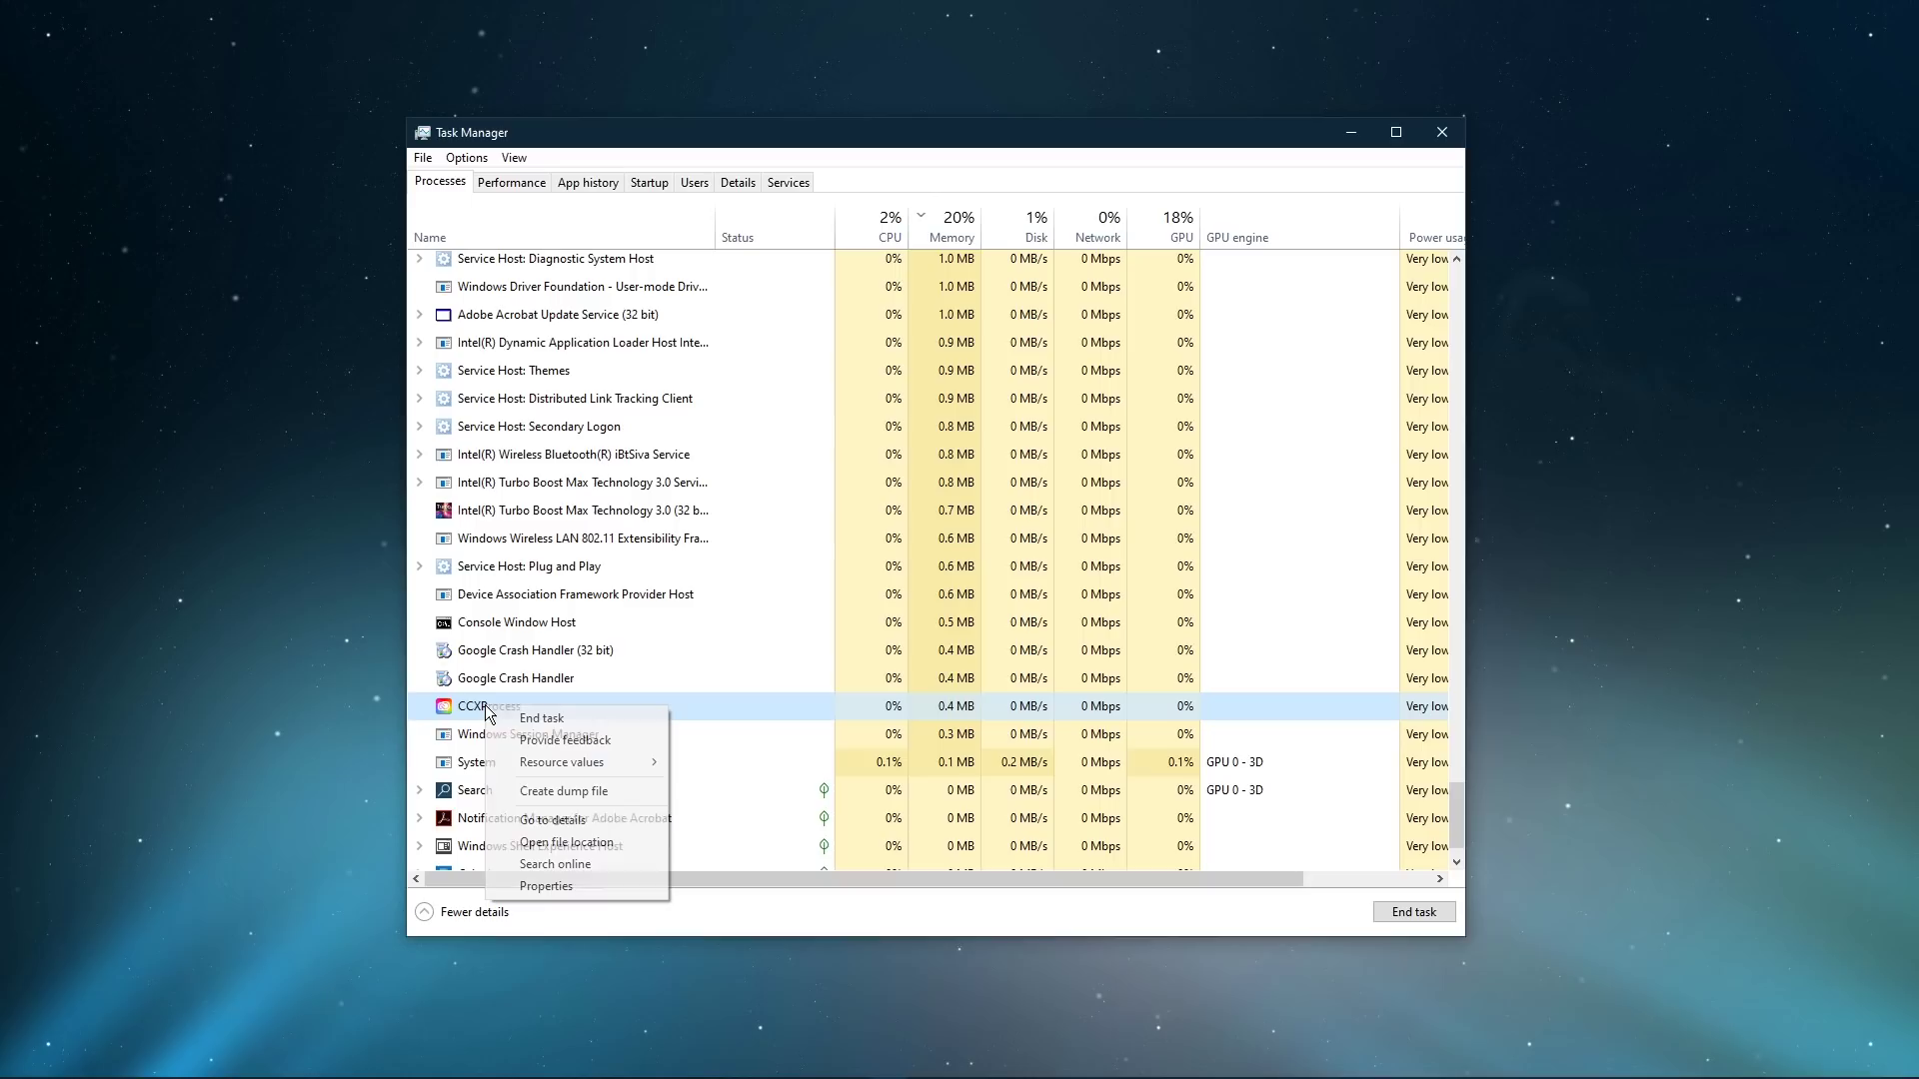
left_click(465, 712)
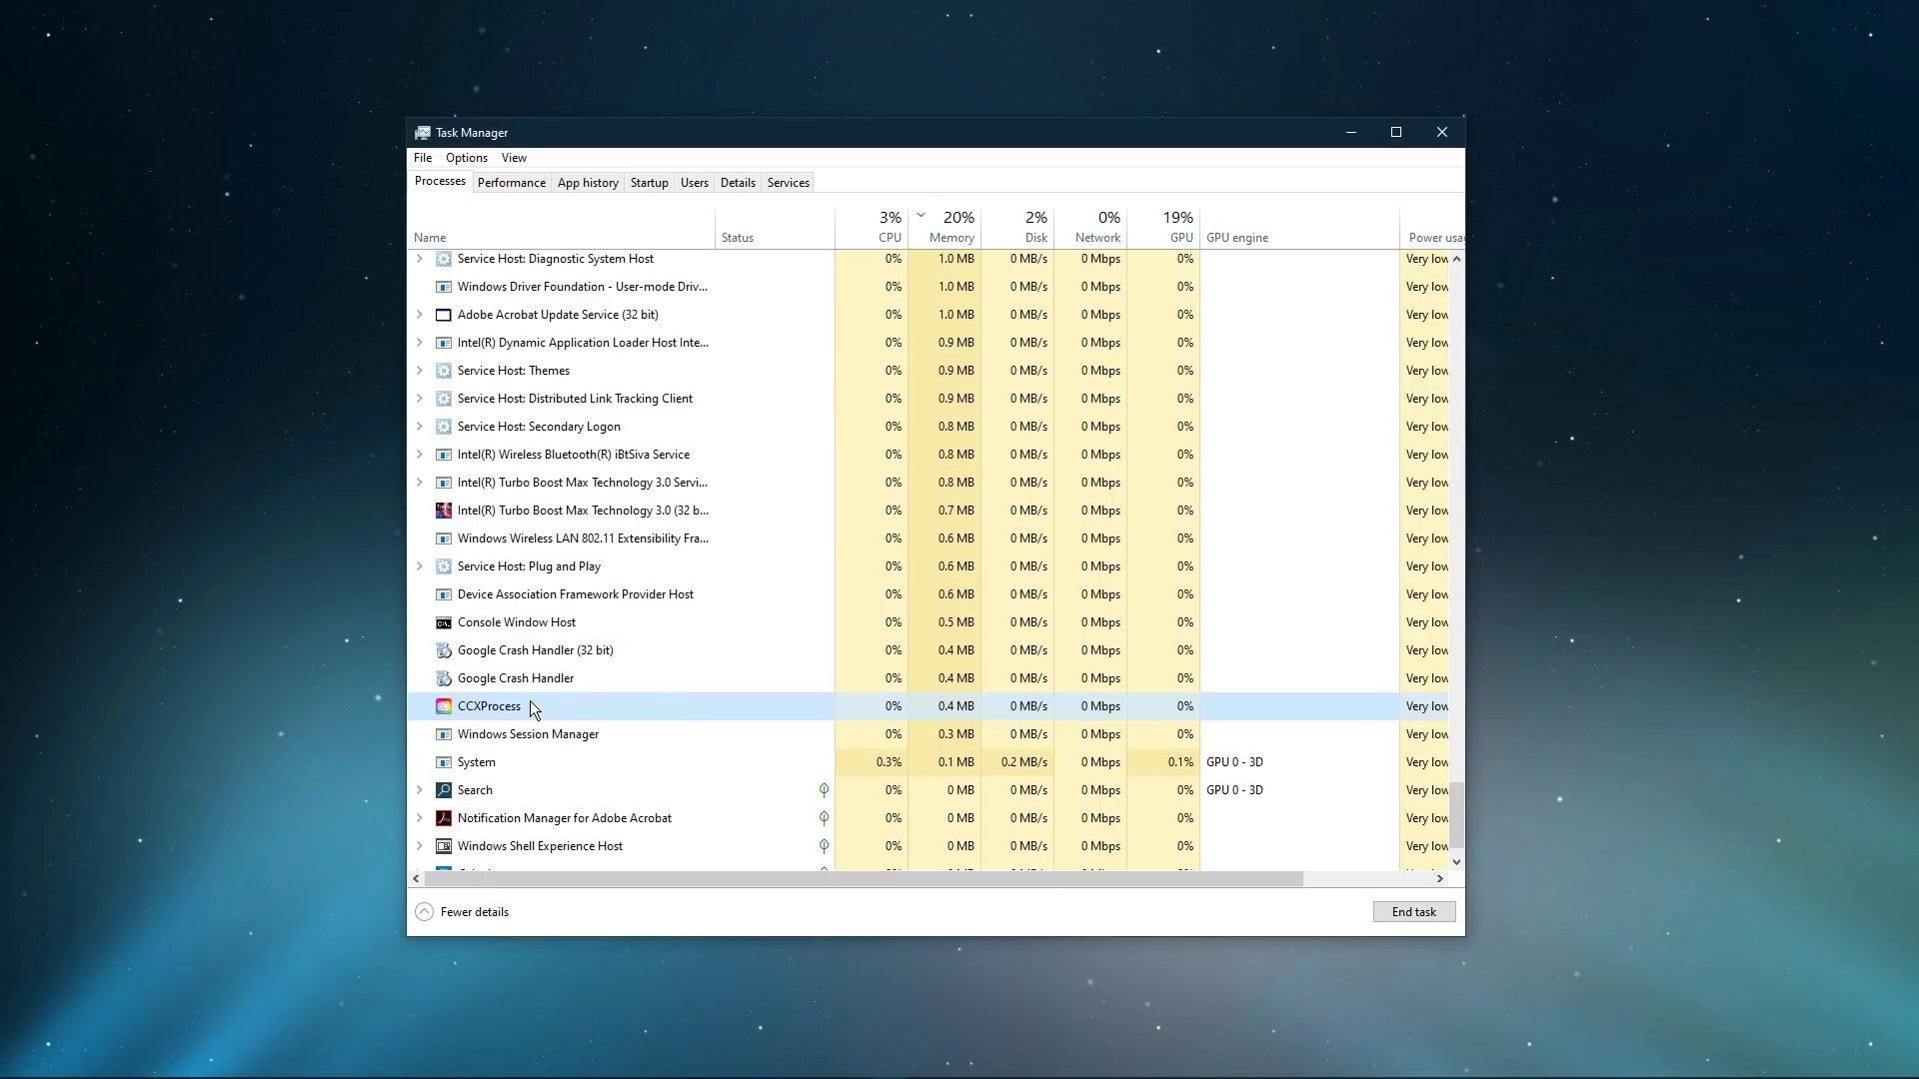
left_click(1450, 133)
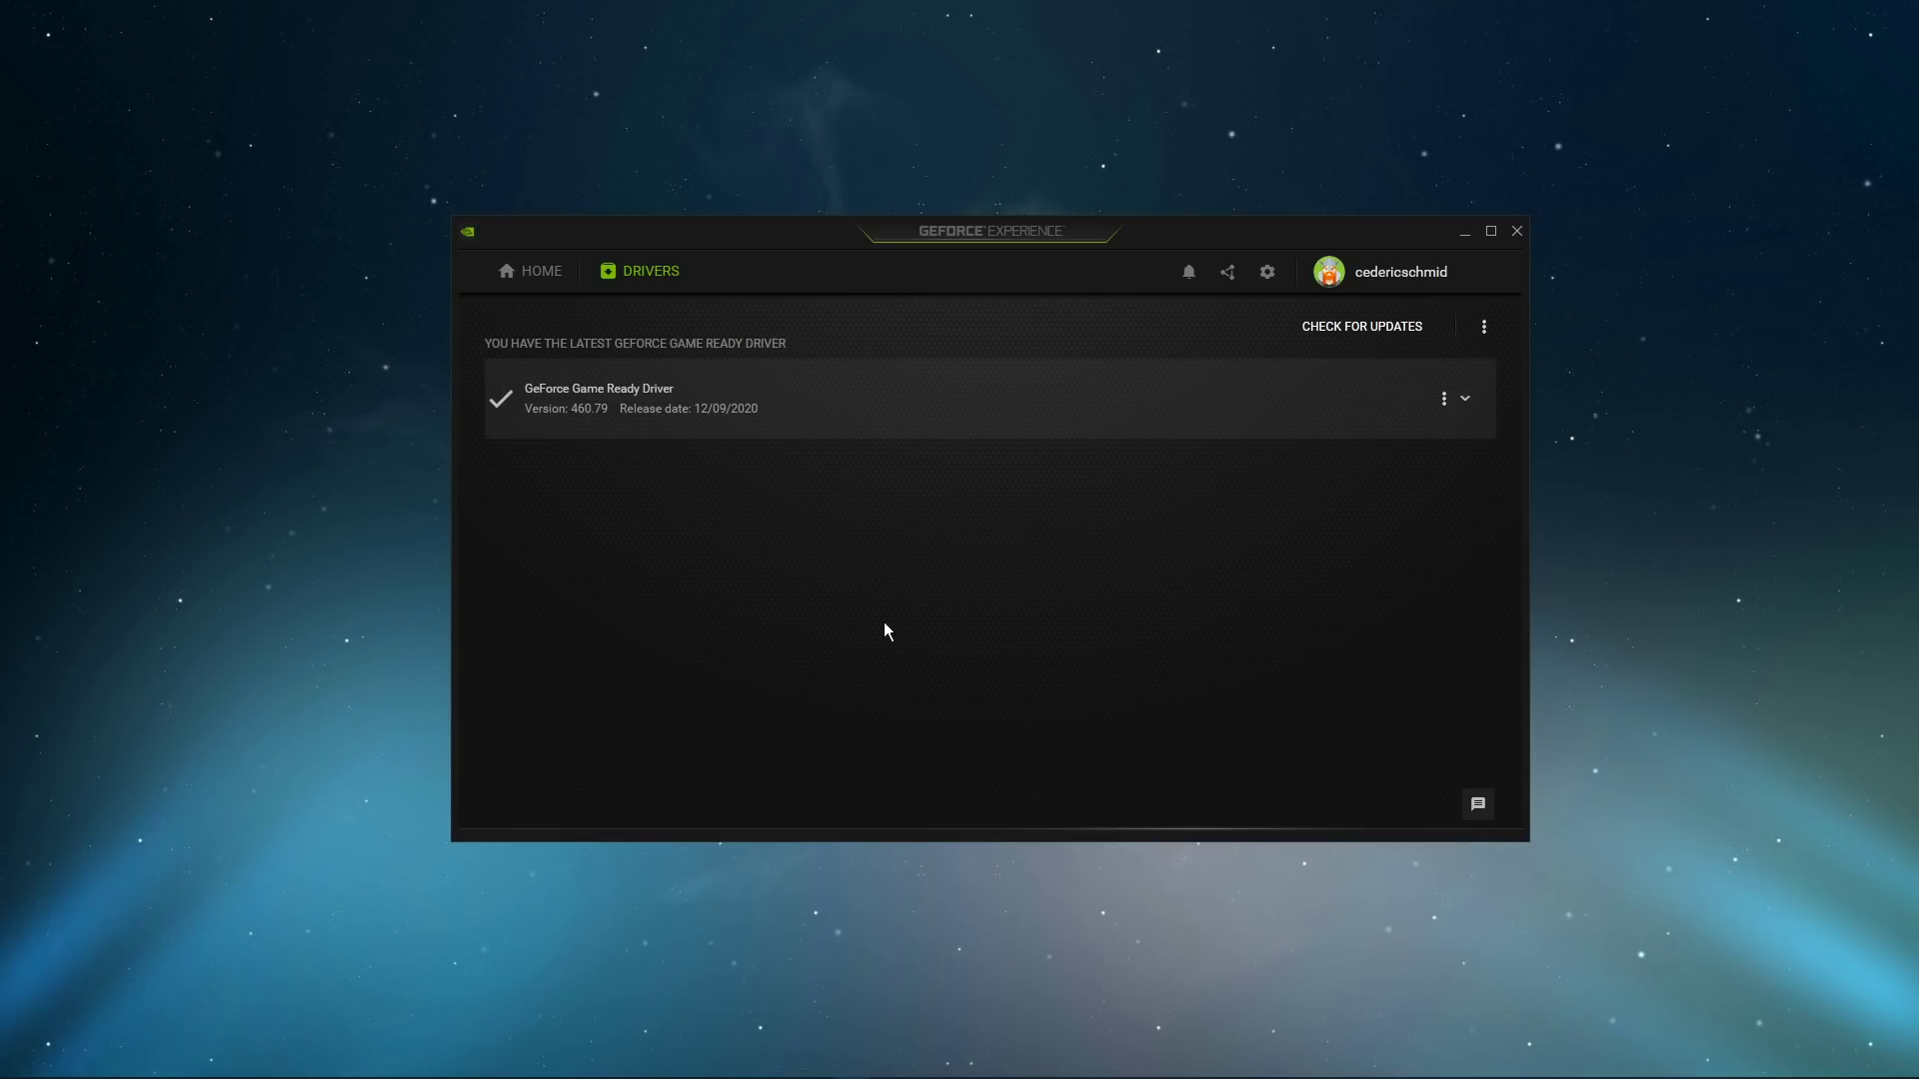
Step: On the Drivers page, confirm Game Ready Driver 460.79 is current and skip reinstalling
left_click(656, 275)
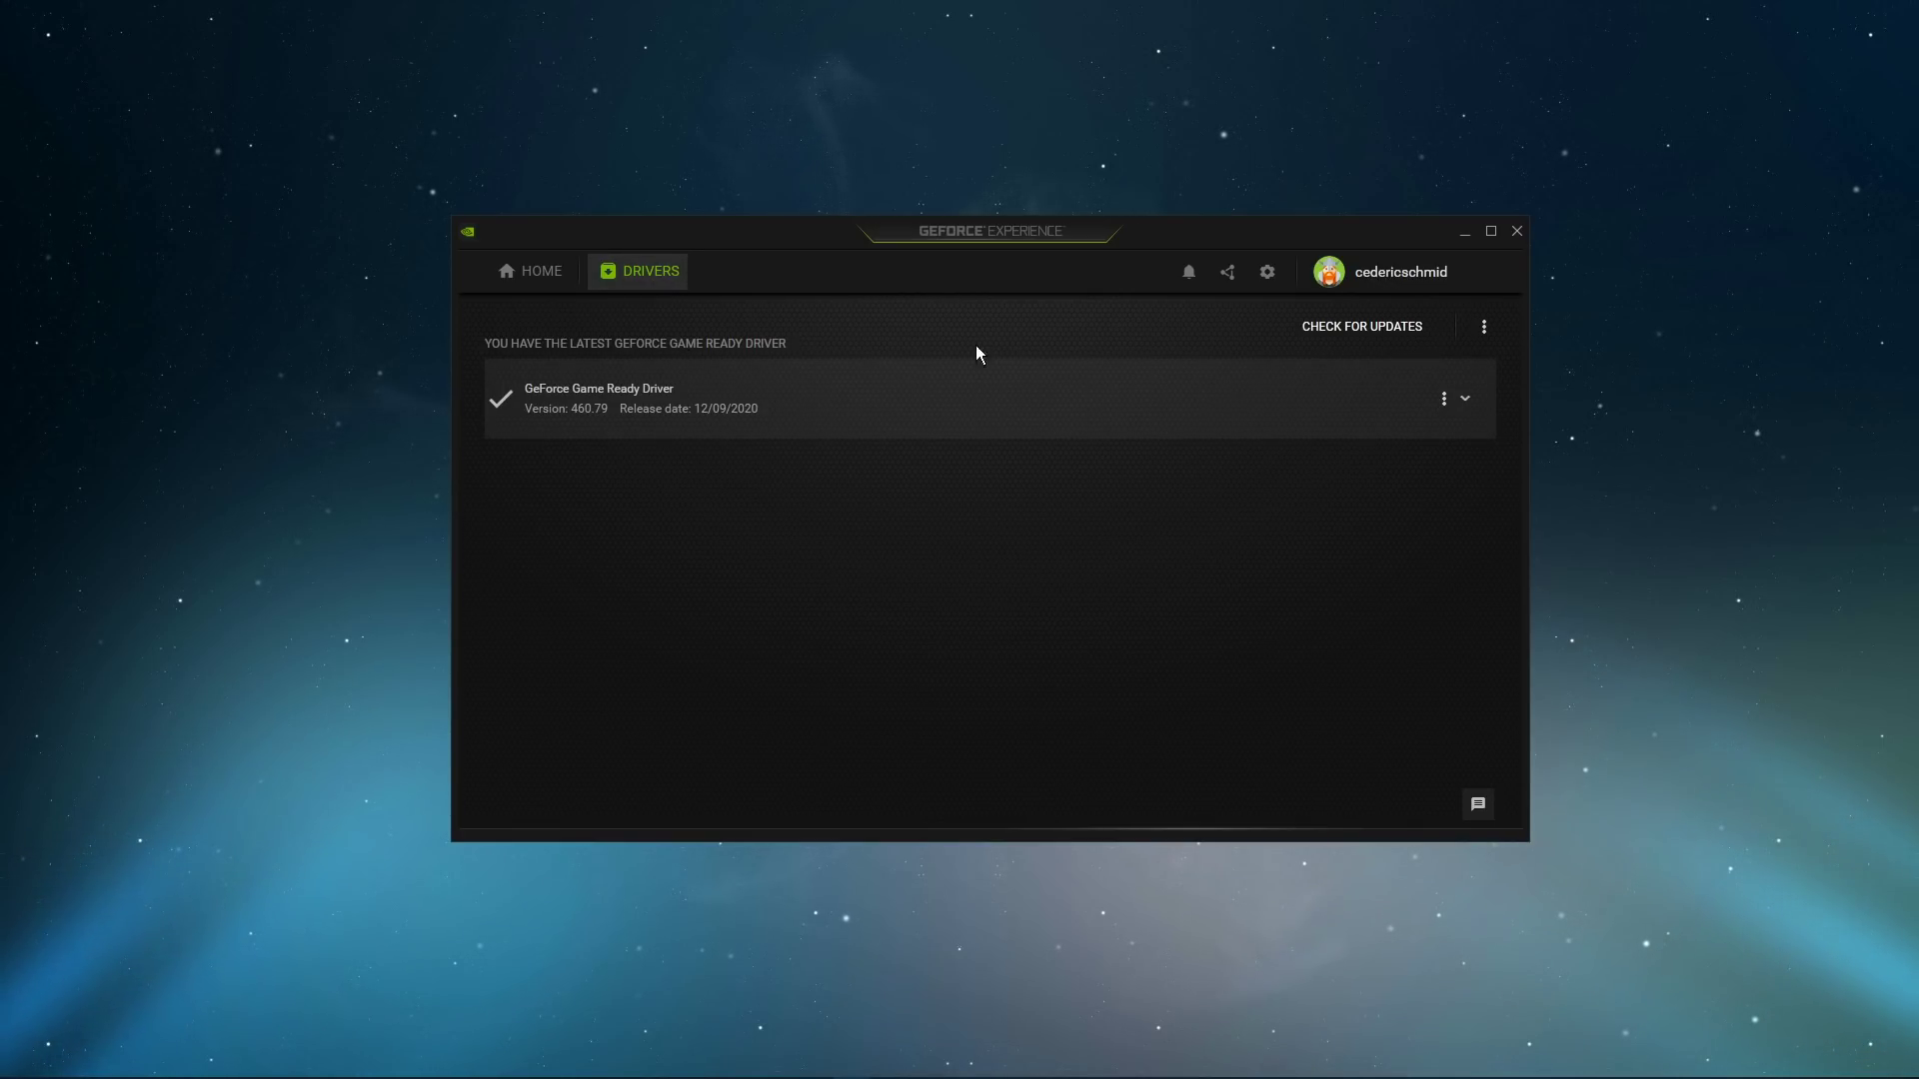
left_click(1444, 398)
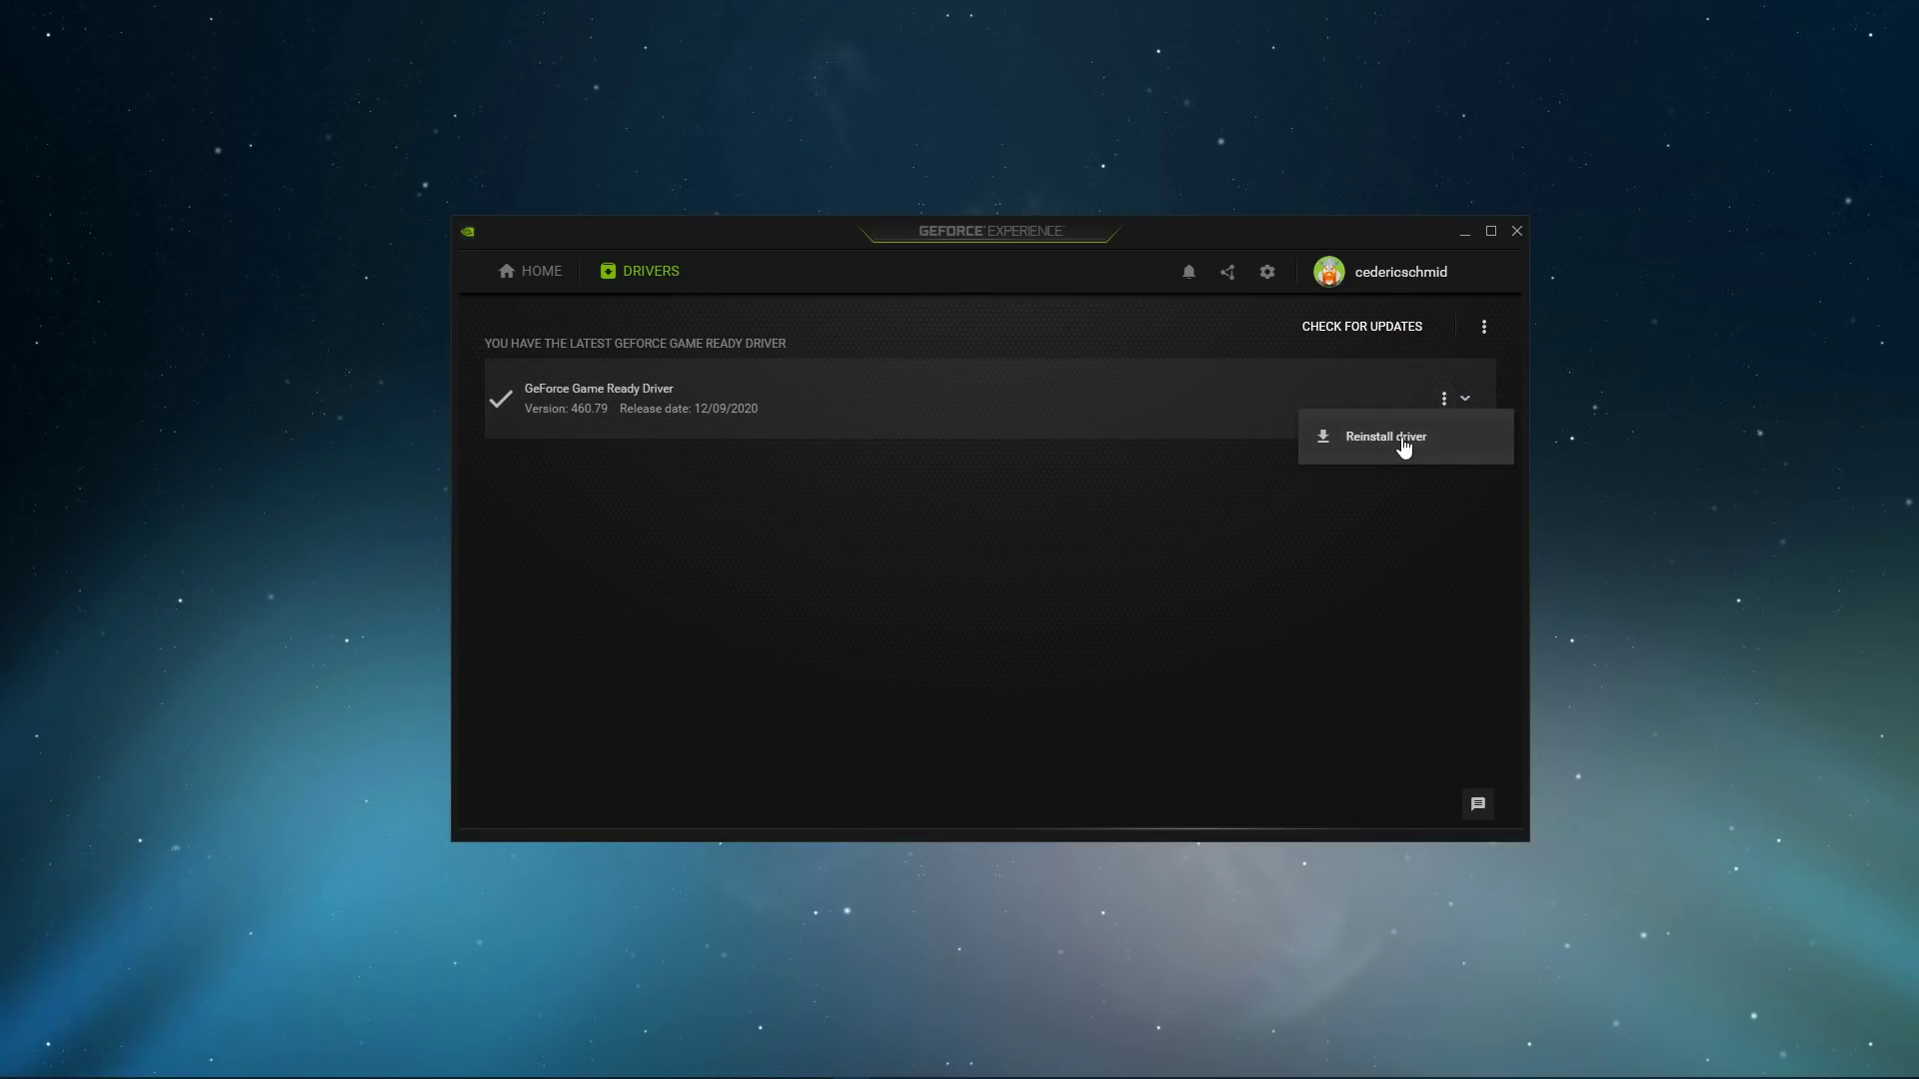
left_click(1362, 523)
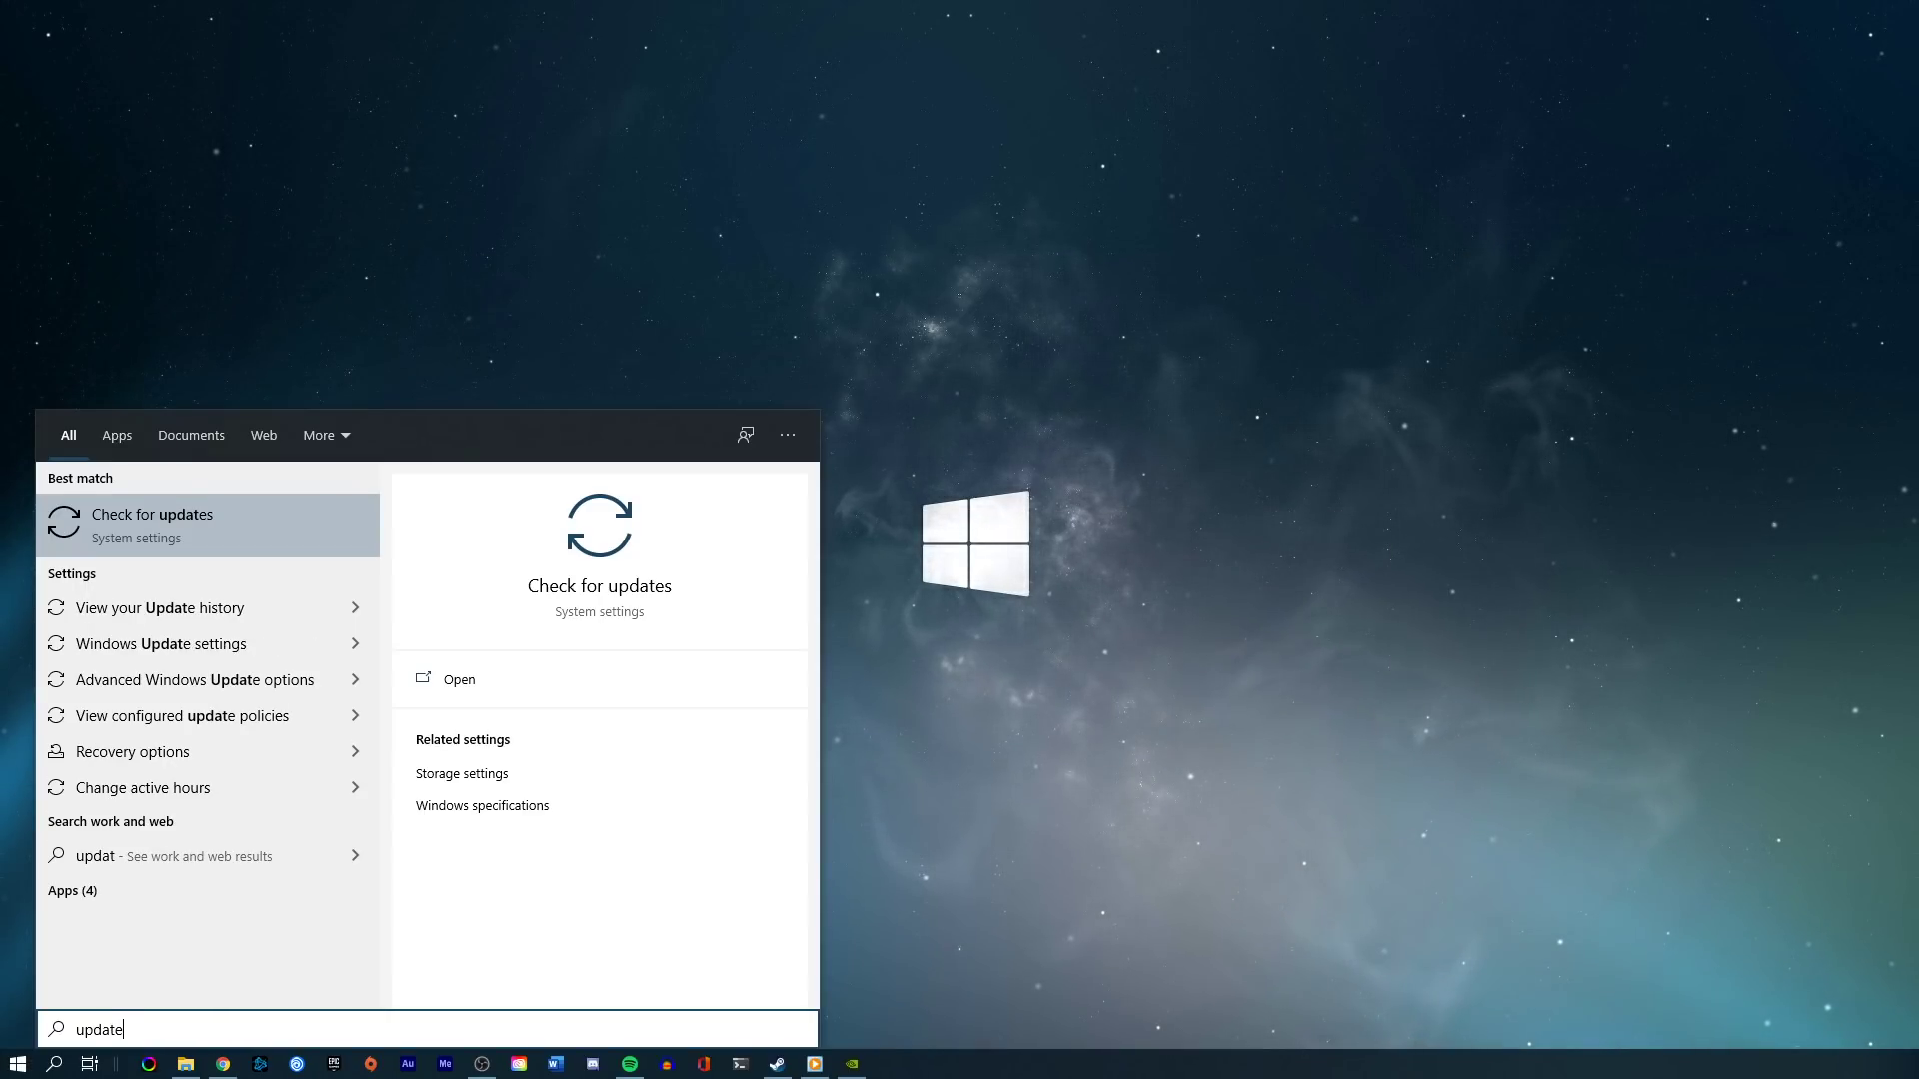
Step: Open Check for updates in Settings and run a Windows Update check
key("Return")
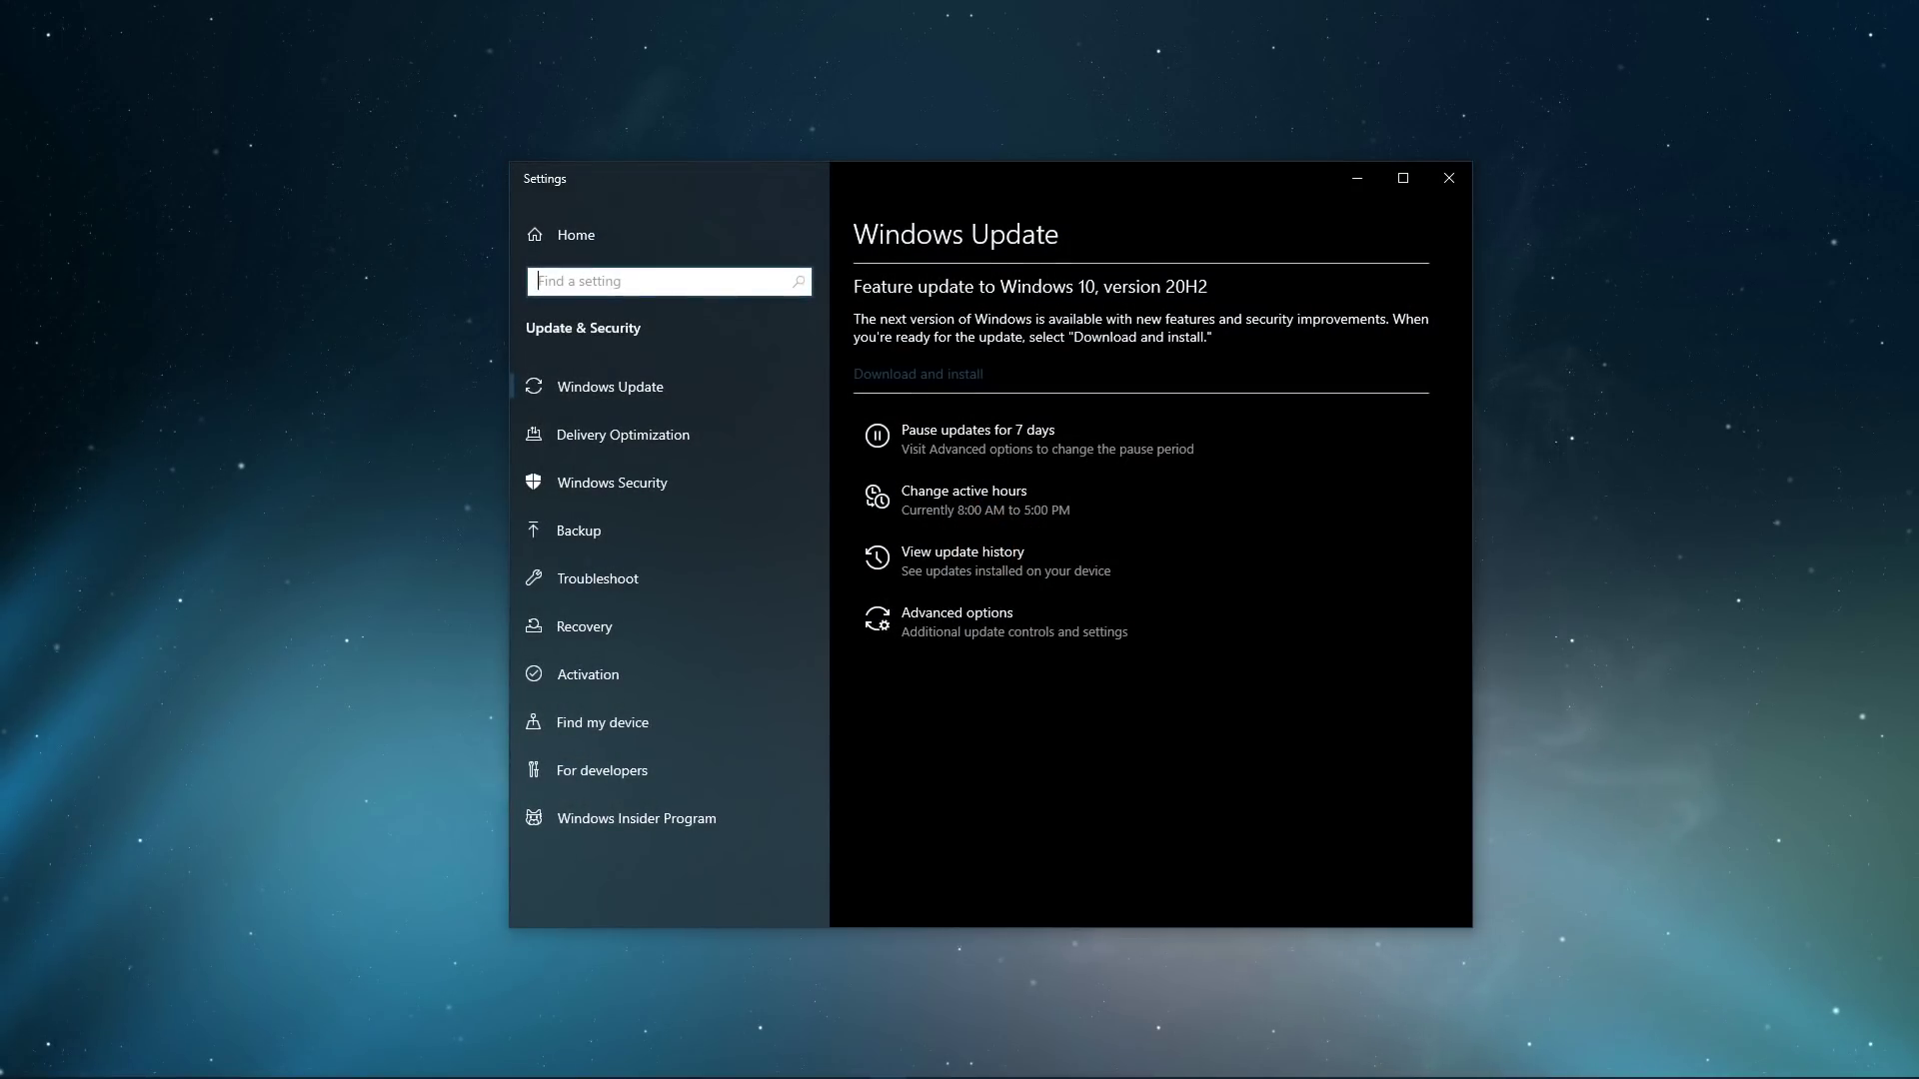
left_click(959, 351)
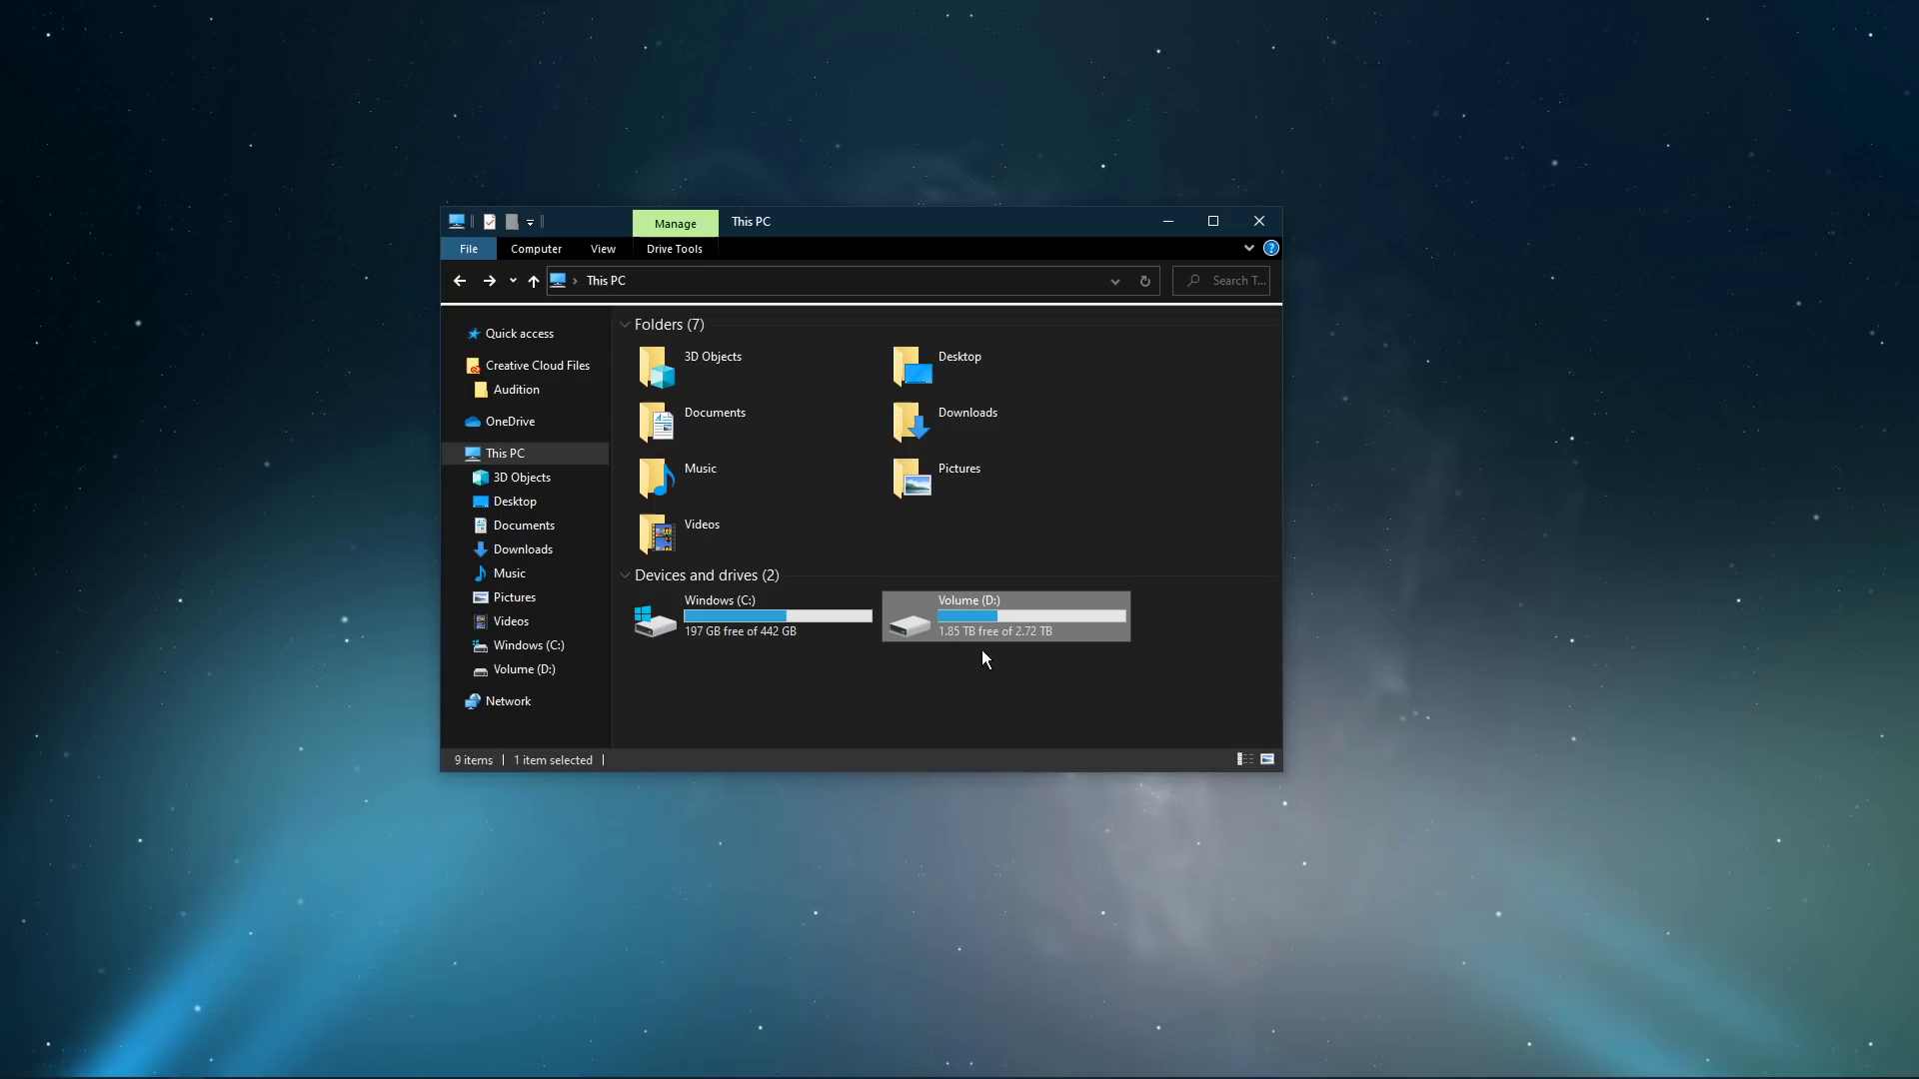
Step: Navigate from Volume (D:) through Program Files, steam, Steam, steamapps and common to Cyberpunk 2077's bin folder
double_click(1086, 609)
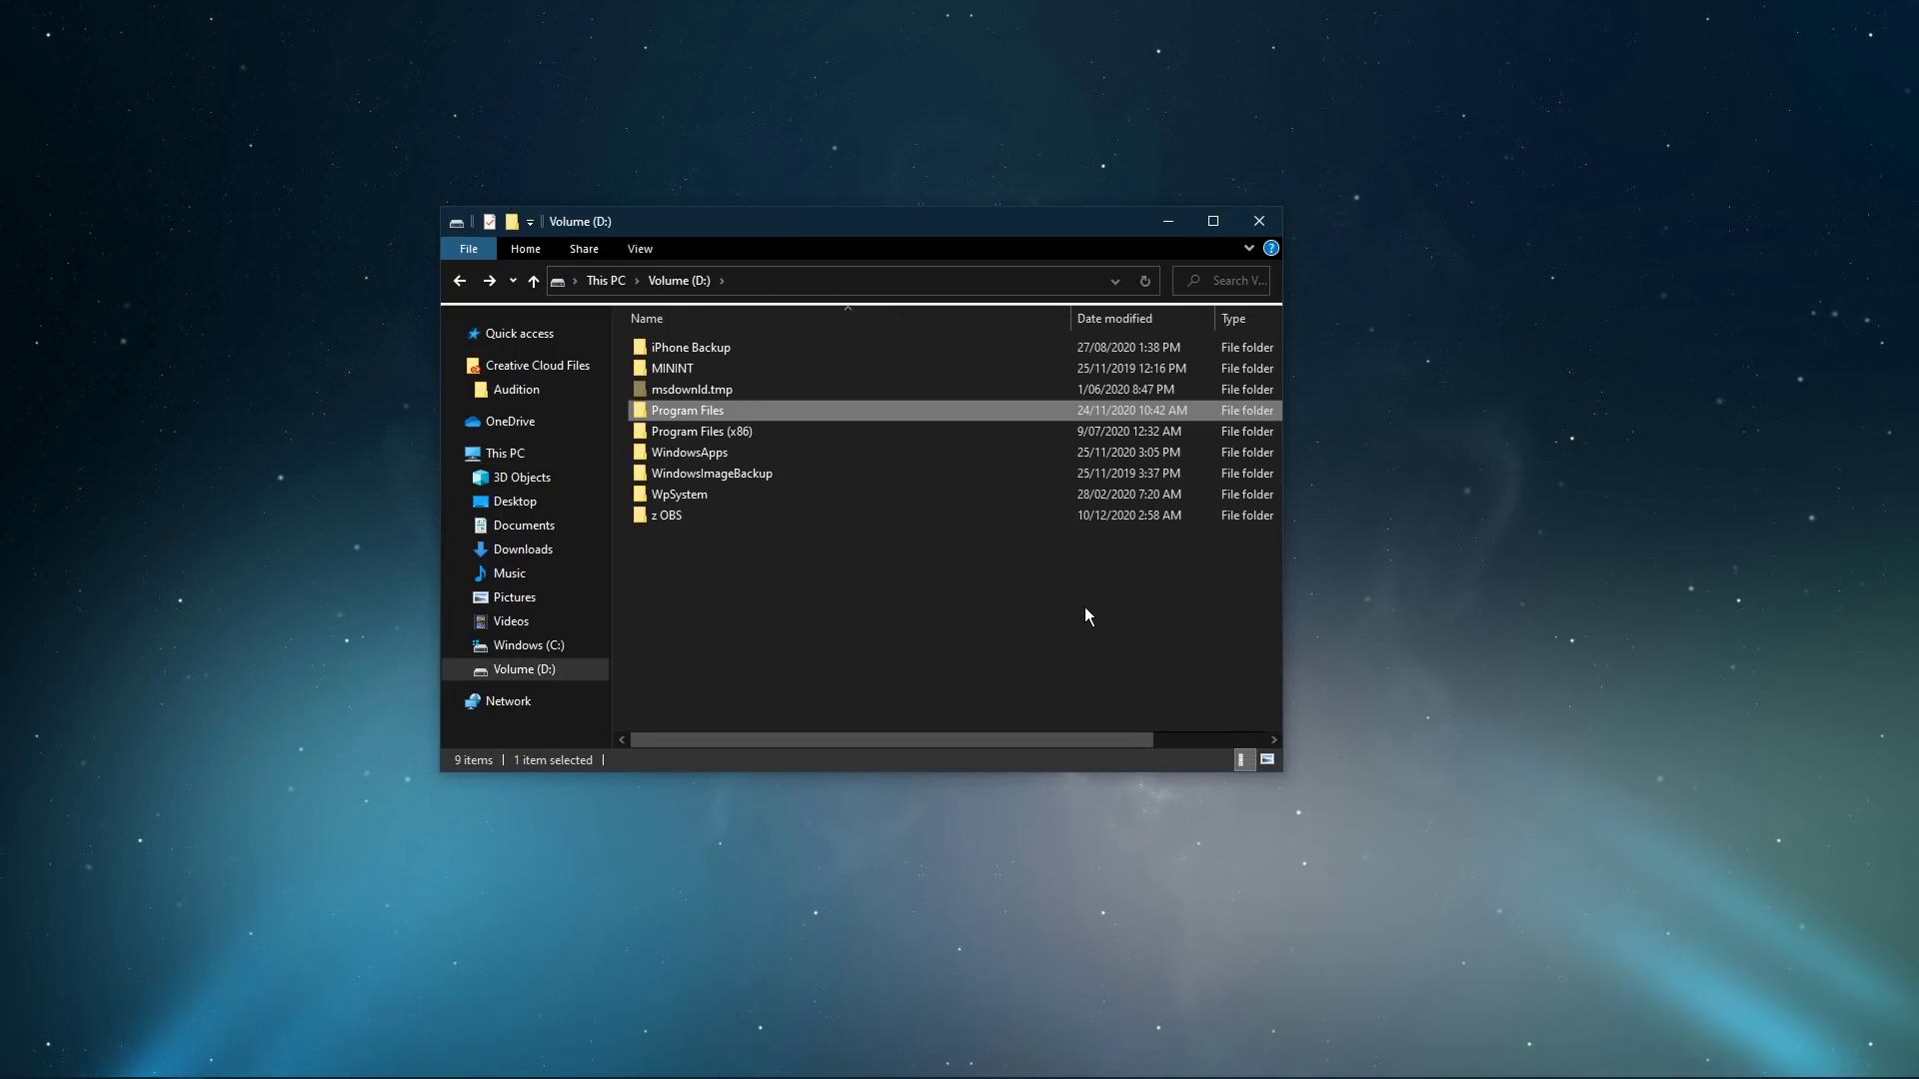
key("Return")
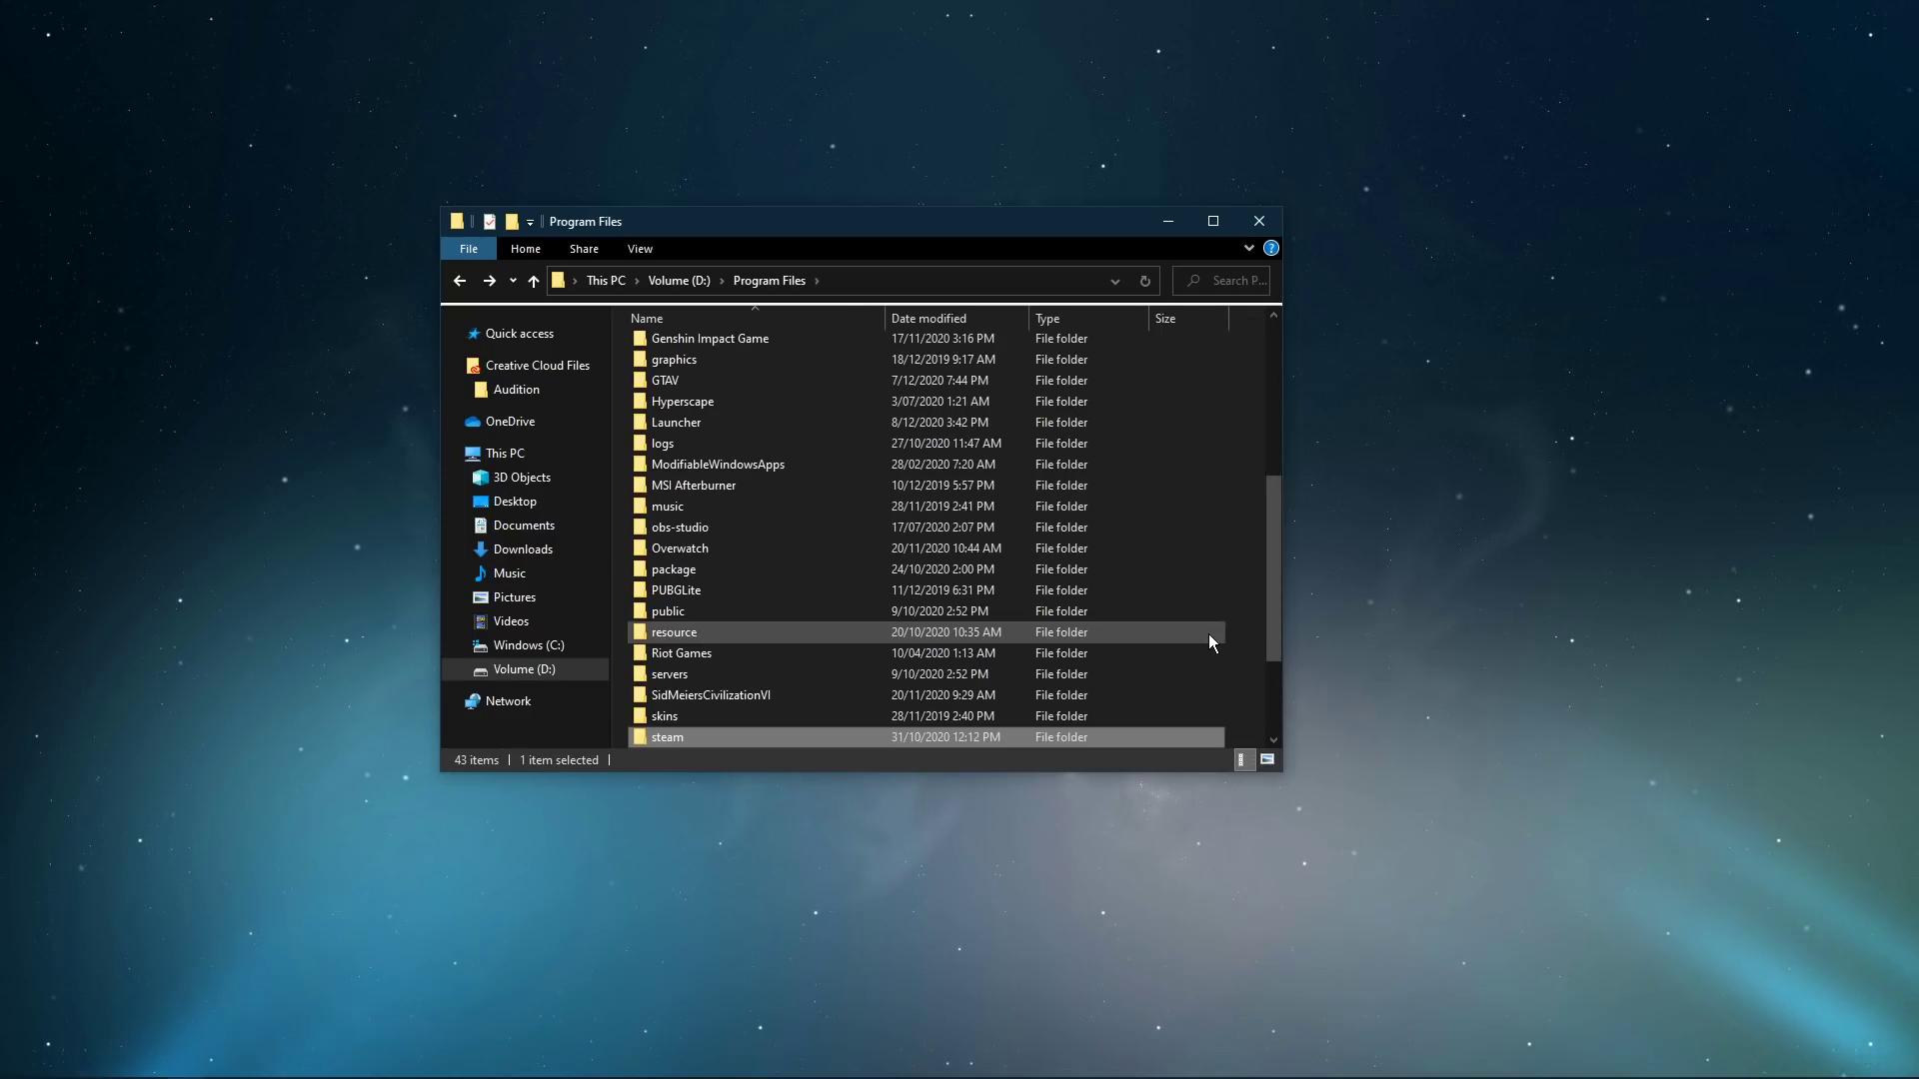
key("alt+Right")
key("alt+Right")
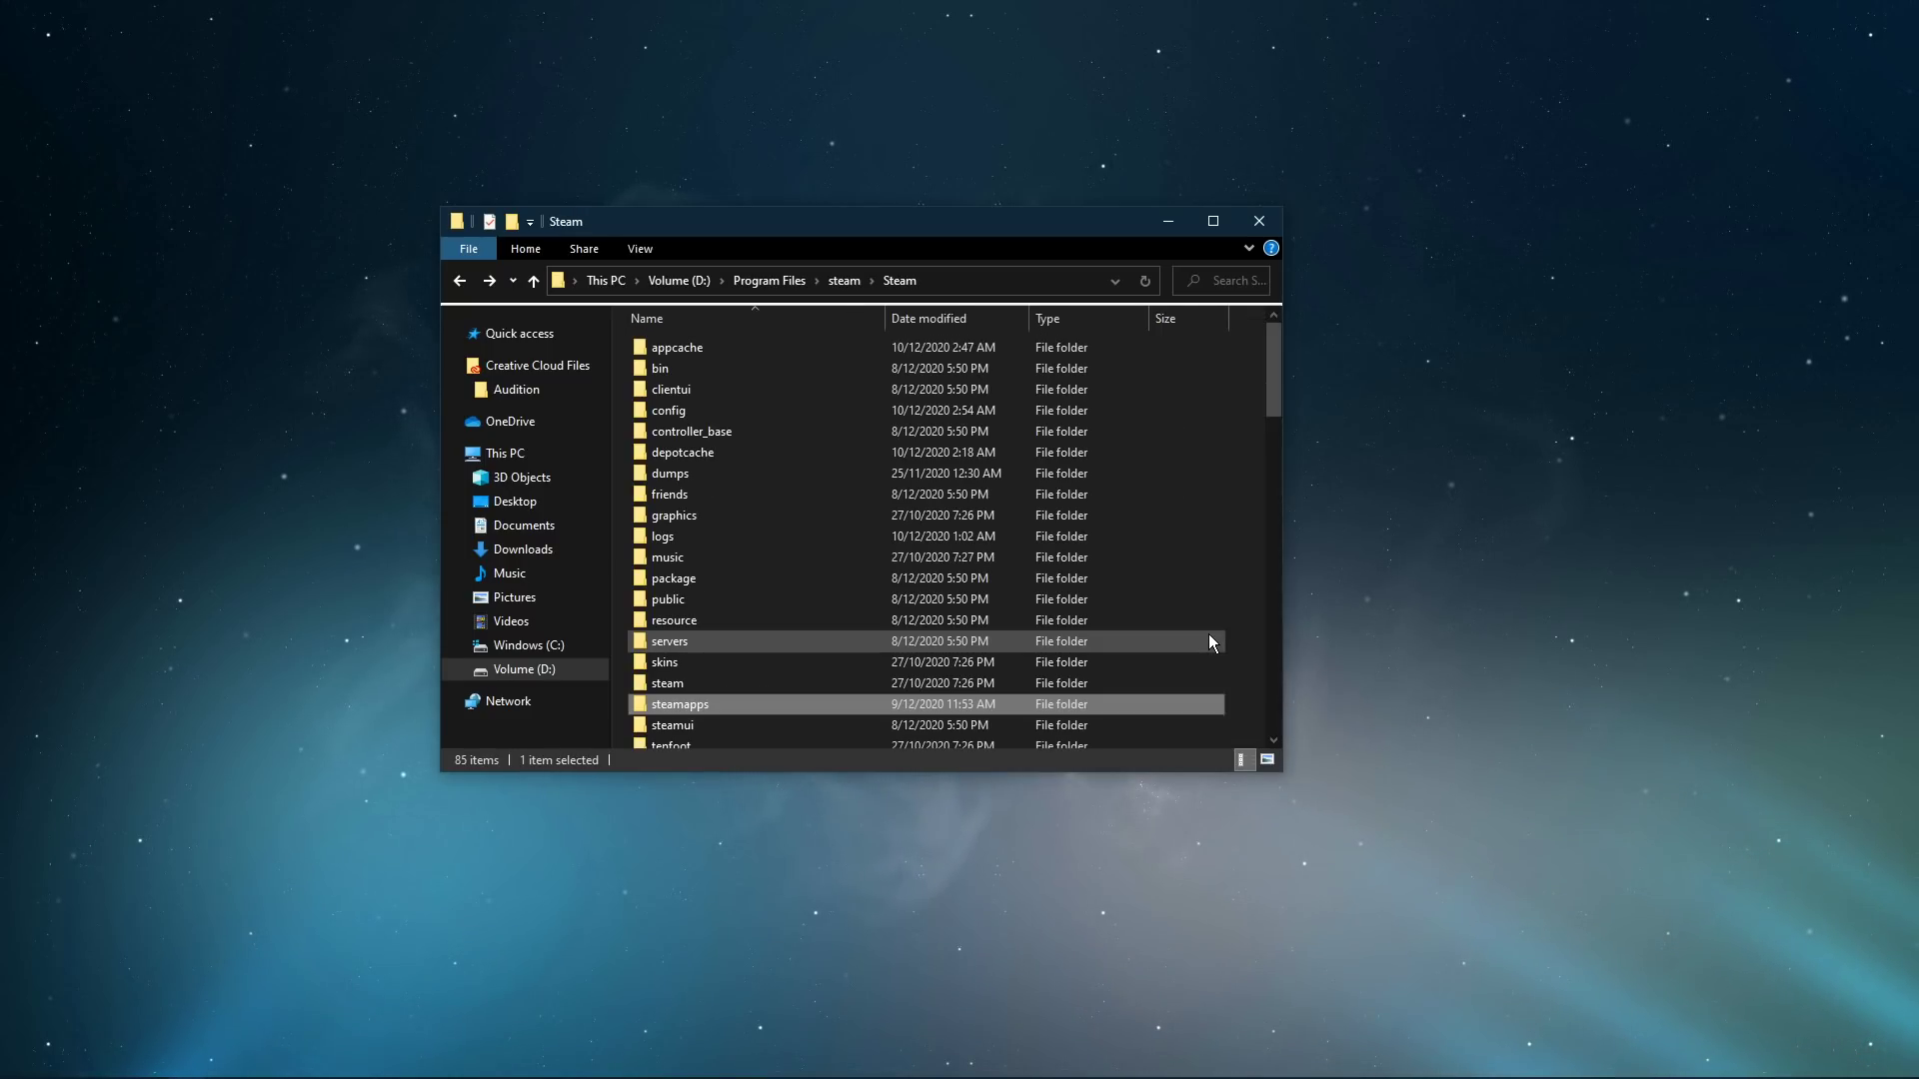
key("alt+Right")
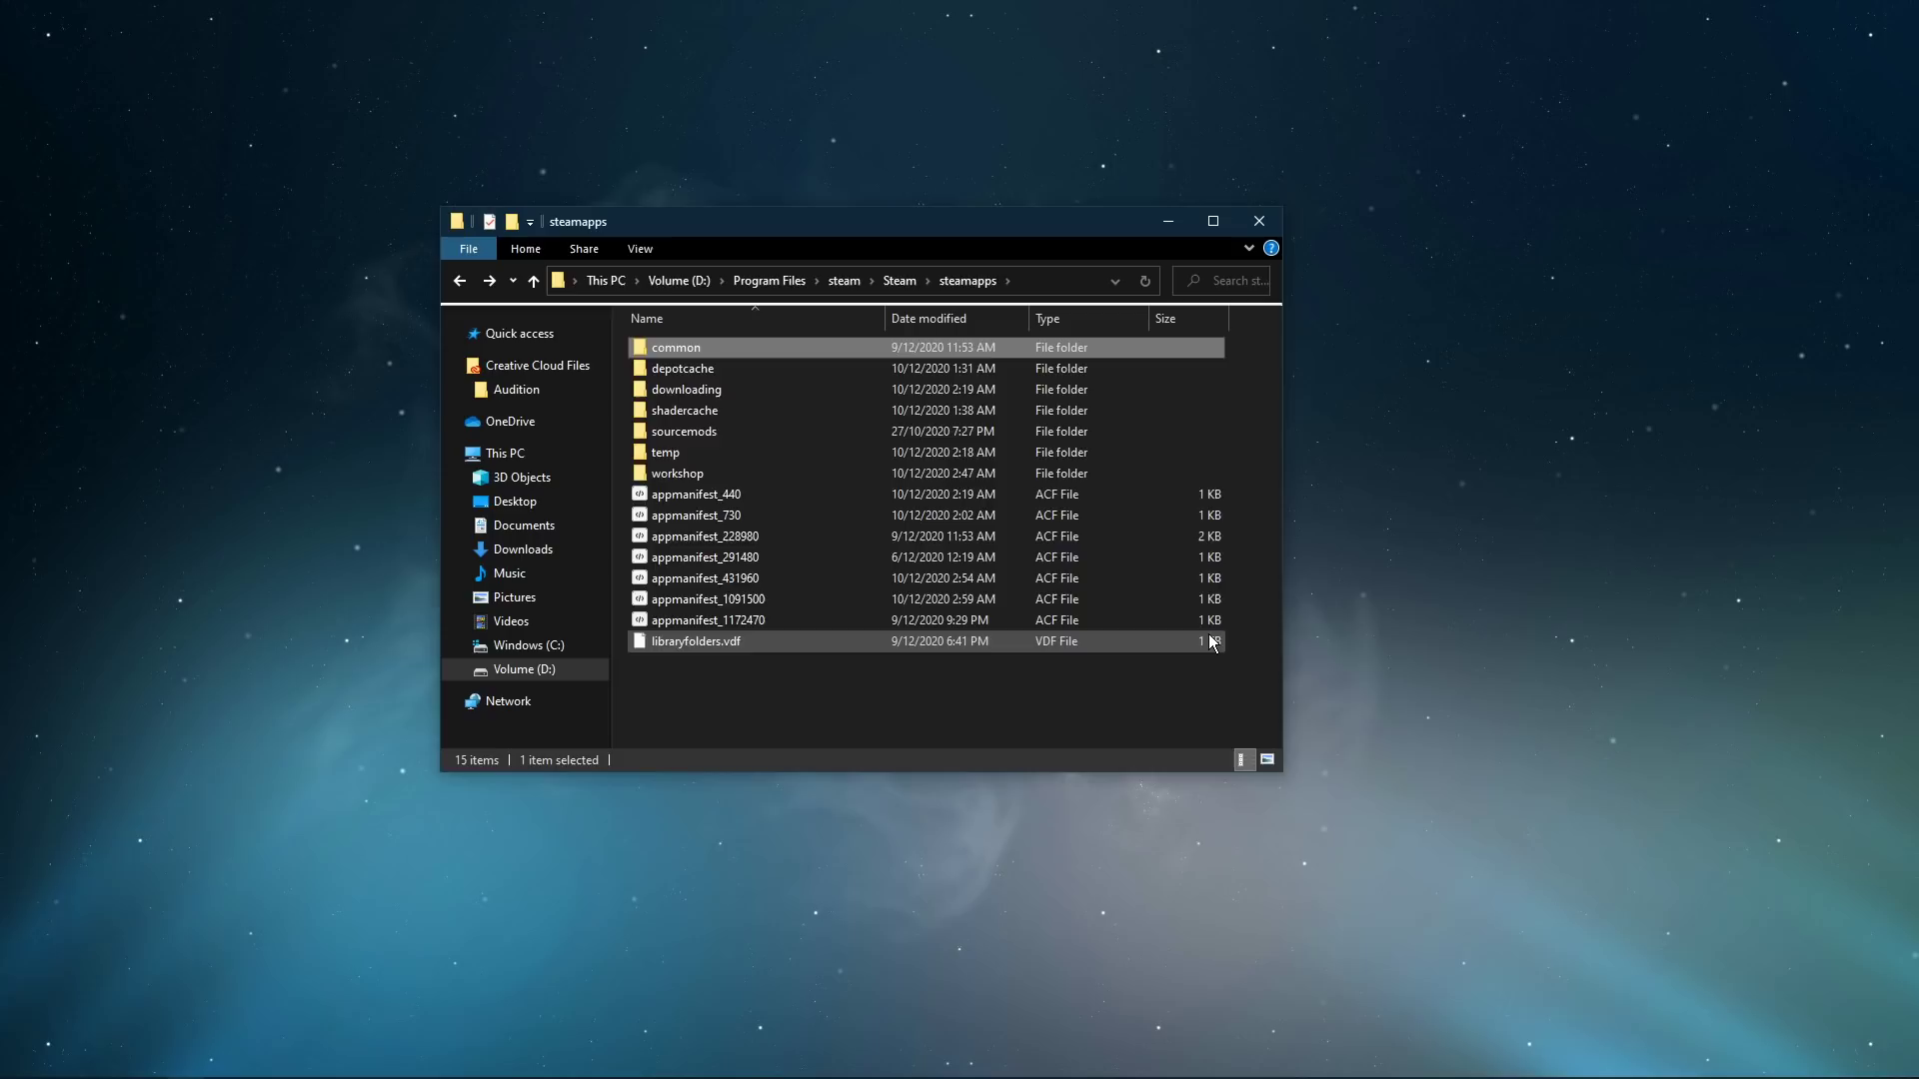
key("alt+Right")
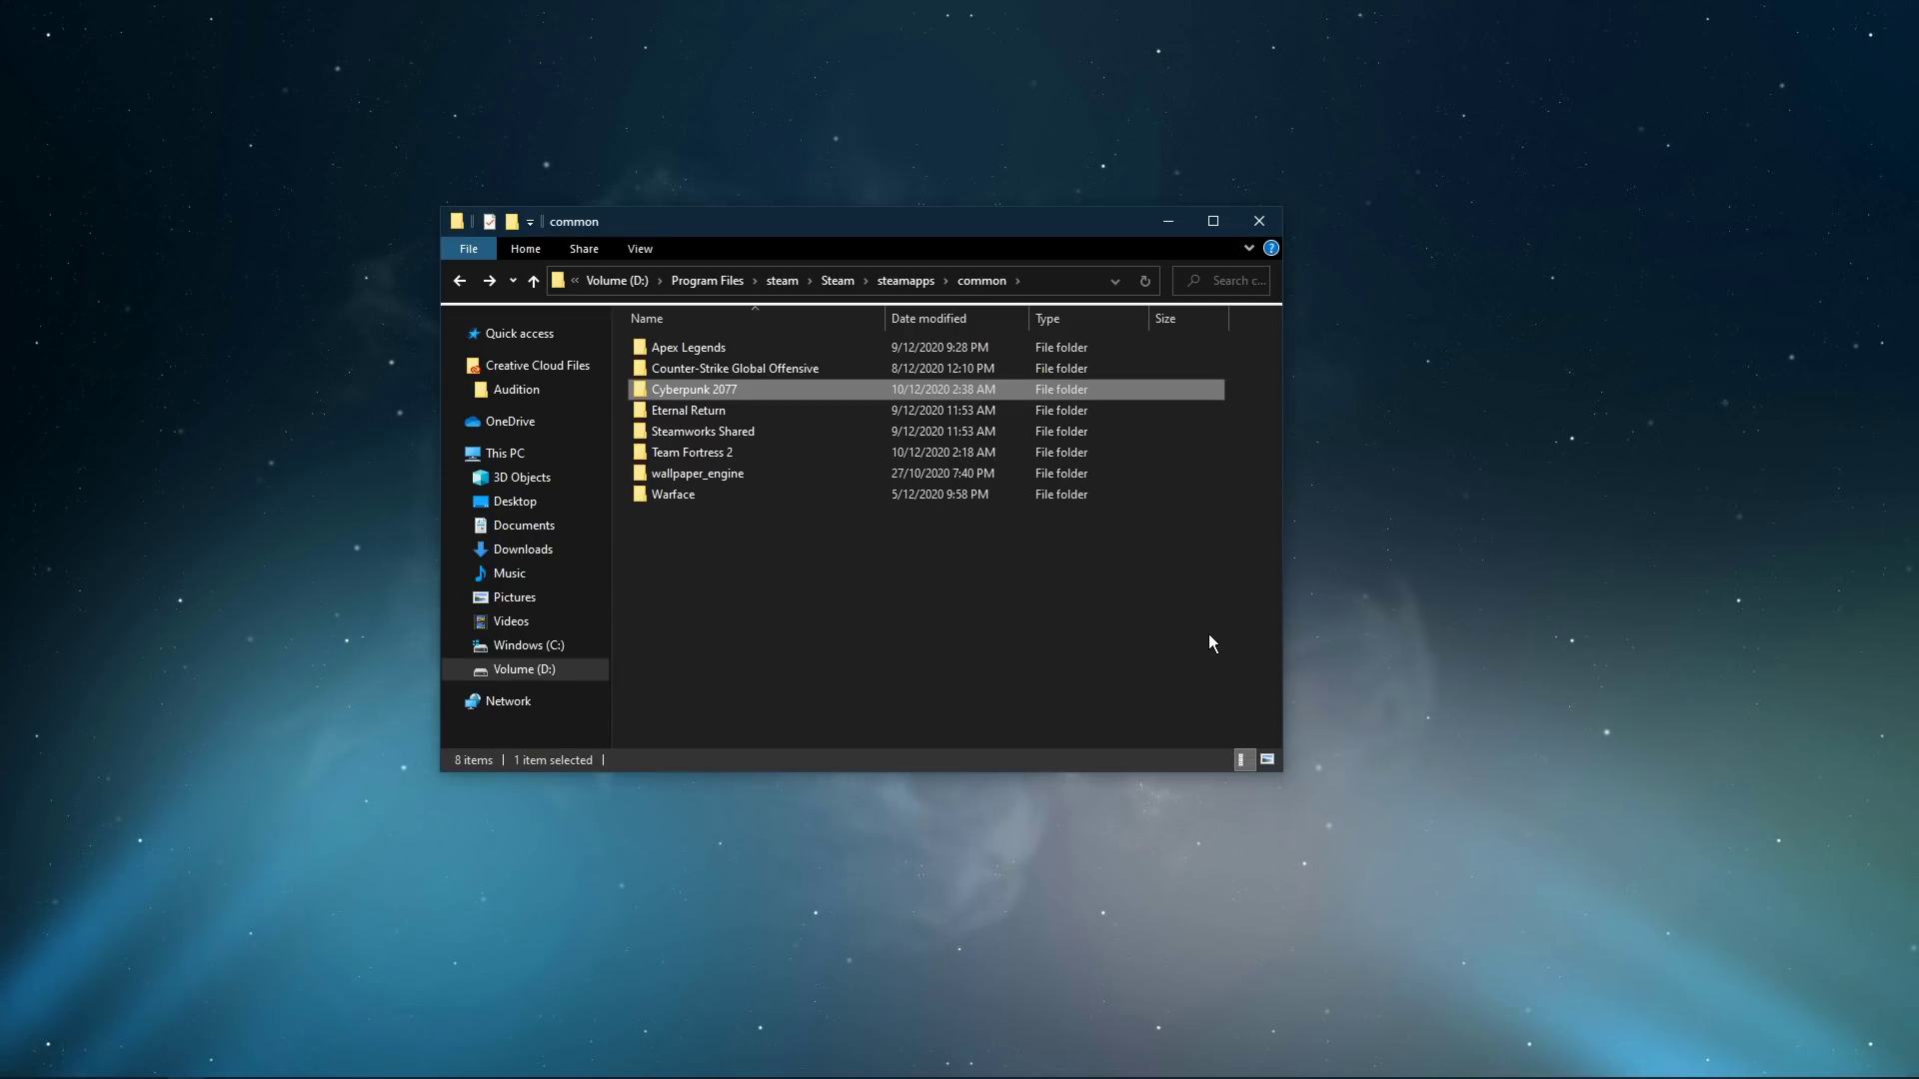
key("alt+Right")
key("alt+Right")
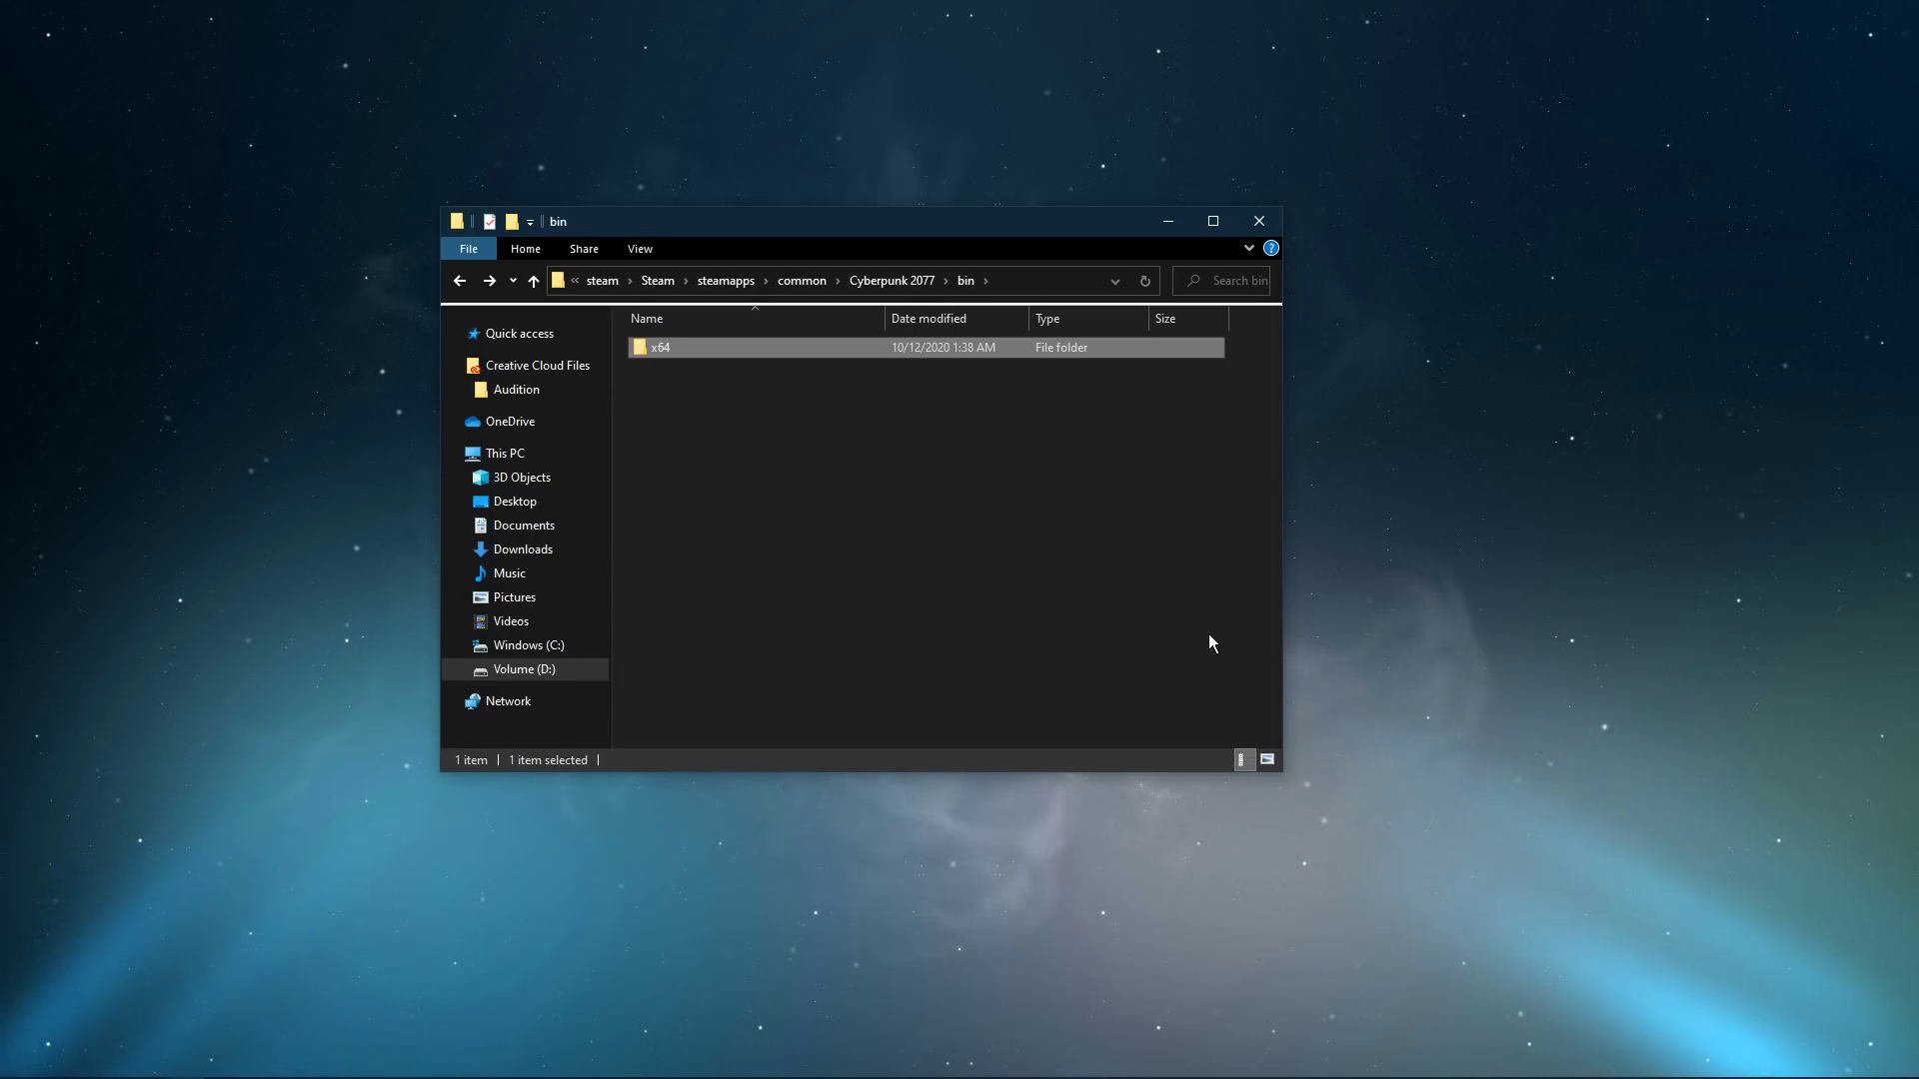
key("alt+Right")
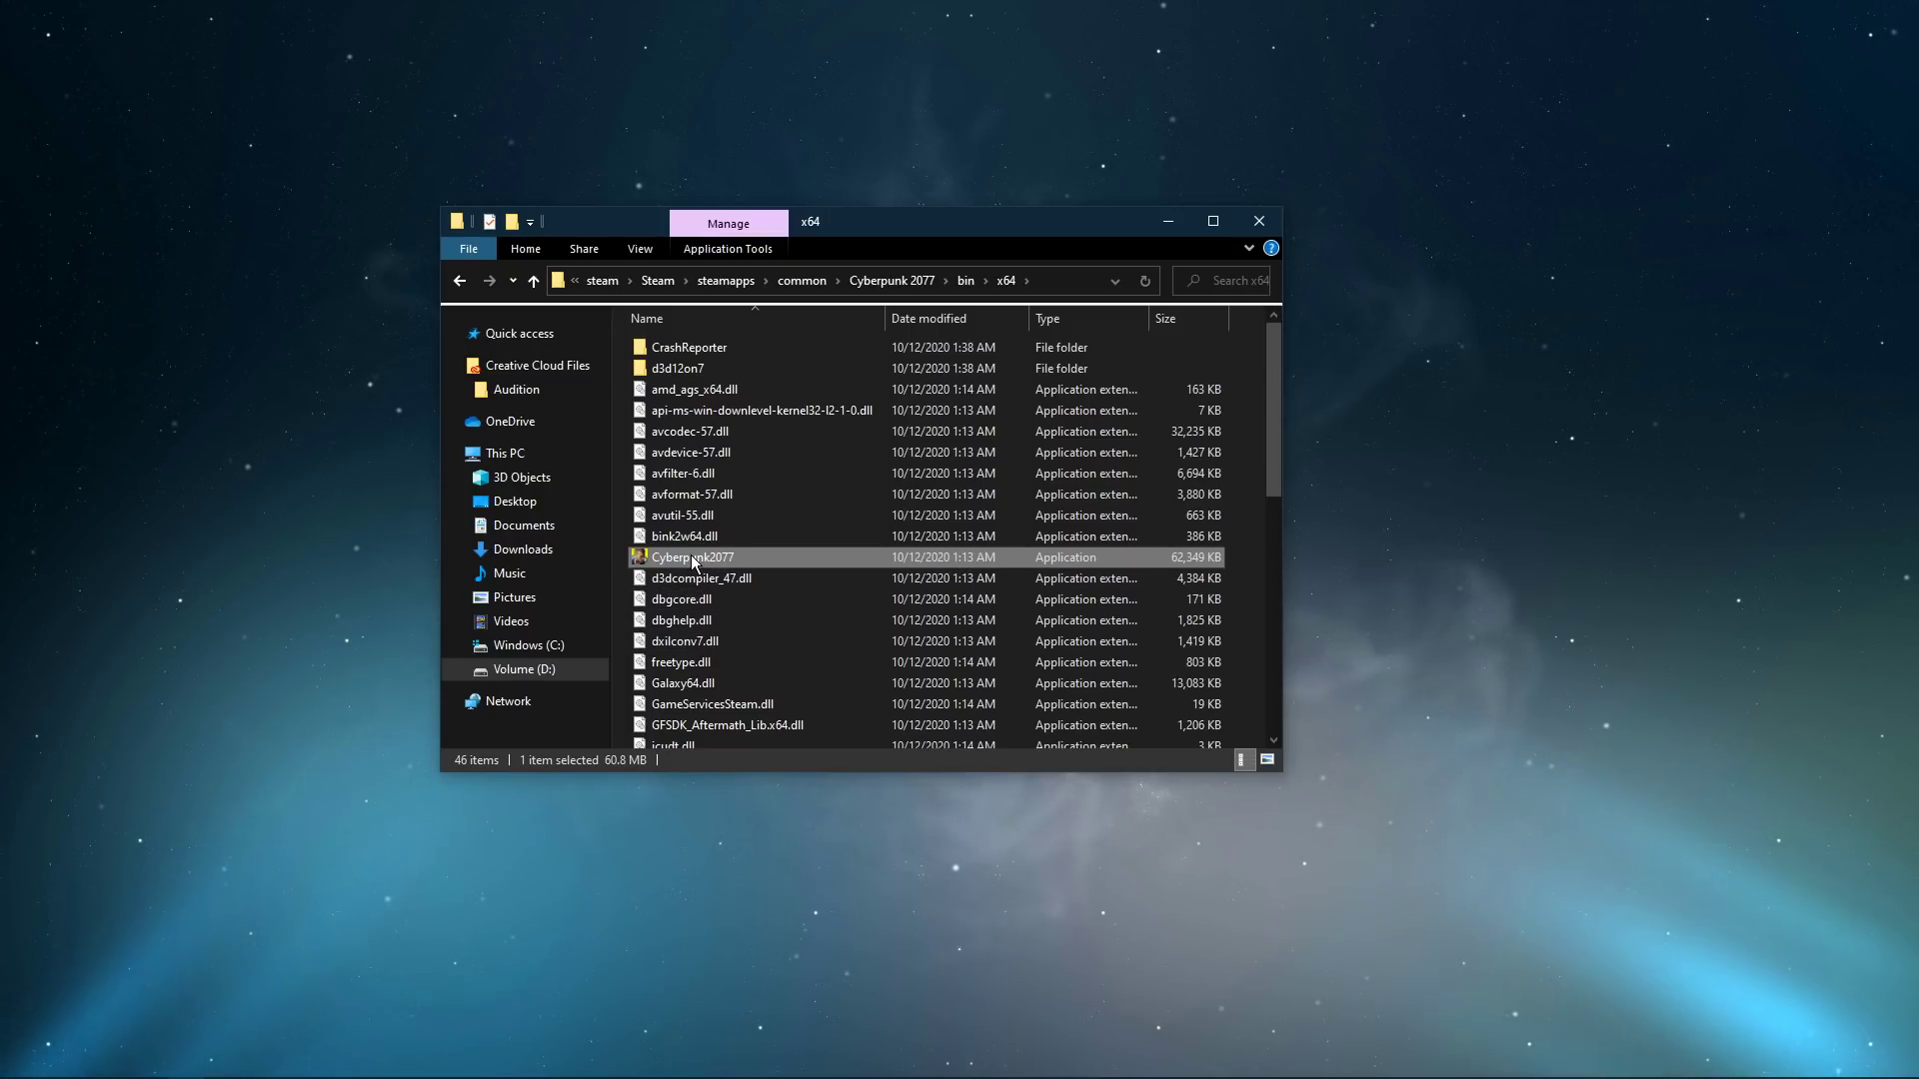
Step: Tick Disable fullscreen optimizations in Cyberpunk2077's Compatibility properties and apply it
right_click(691, 557)
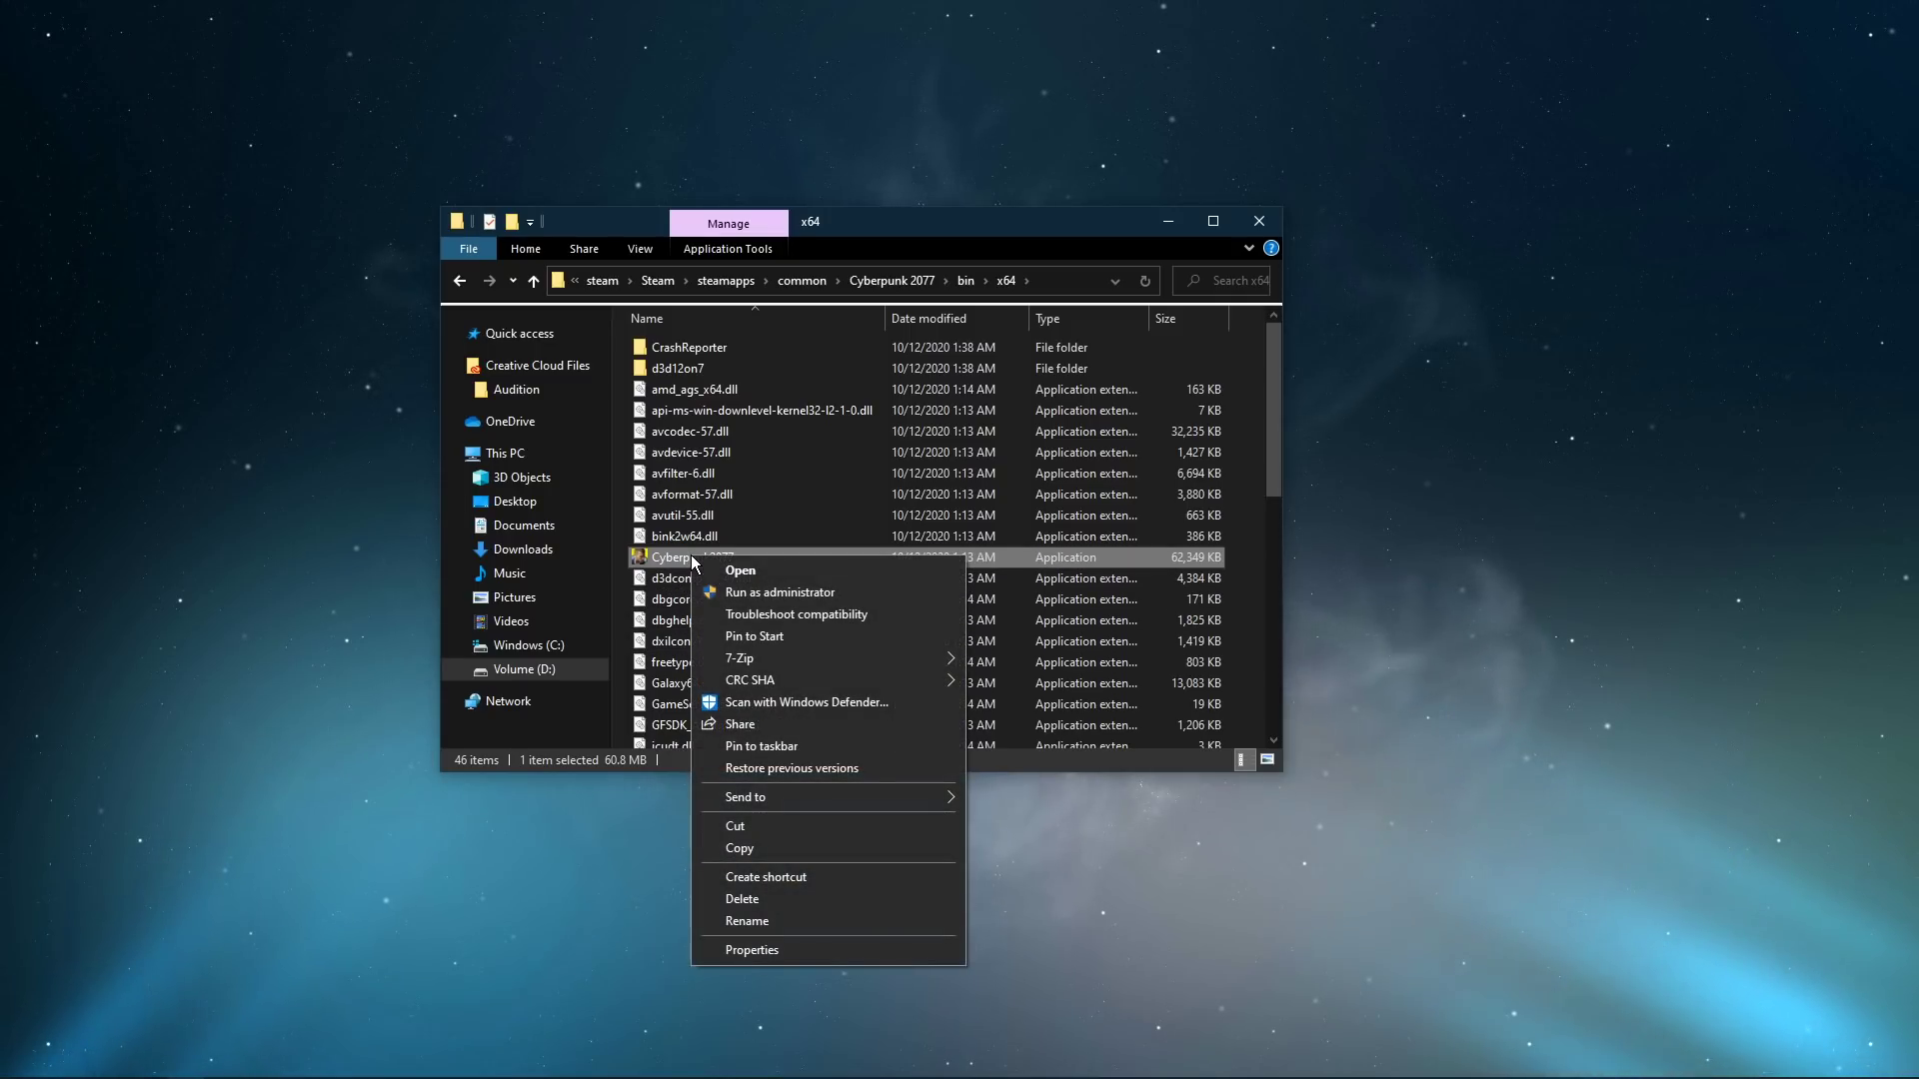
left_click(723, 947)
mouse_move(886, 574)
left_mouse_down()
mouse_move(935, 411)
mouse_move(921, 271)
left_mouse_up()
left_click(1148, 230)
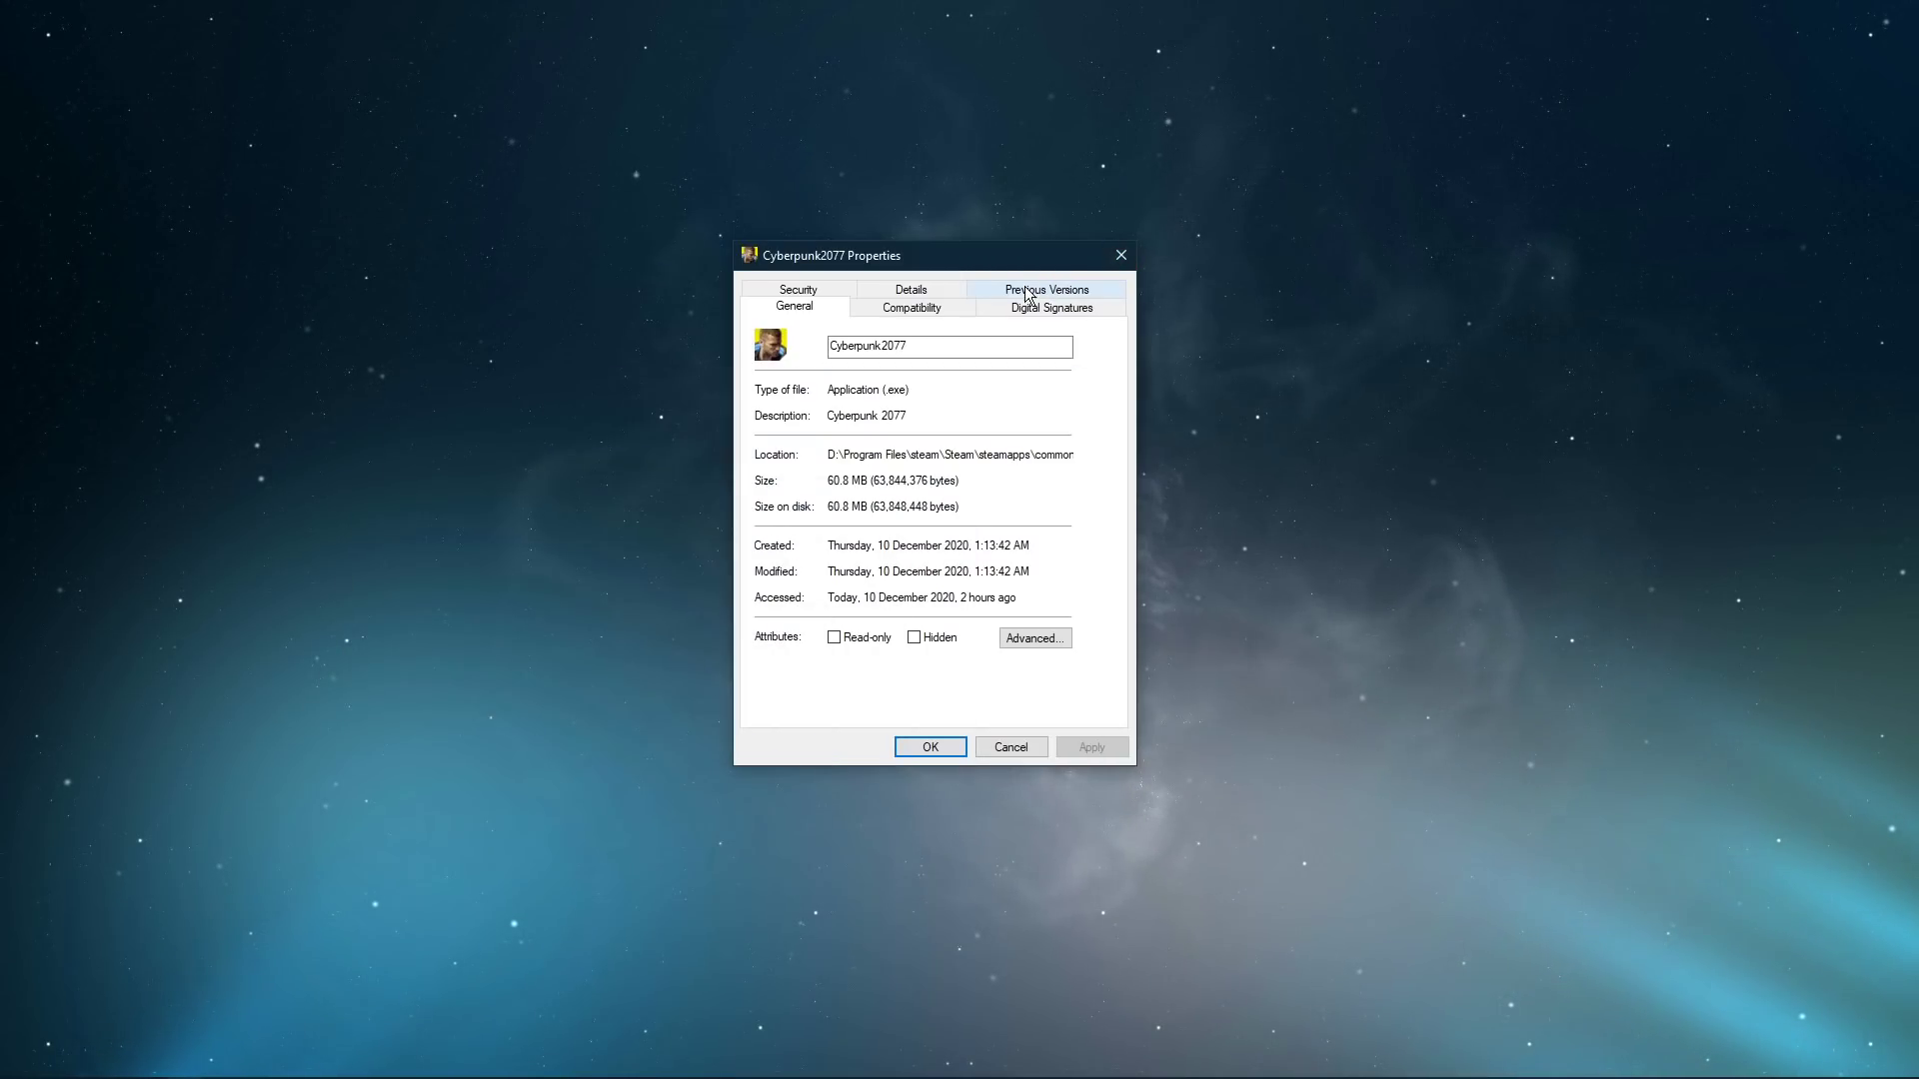
left_click(950, 309)
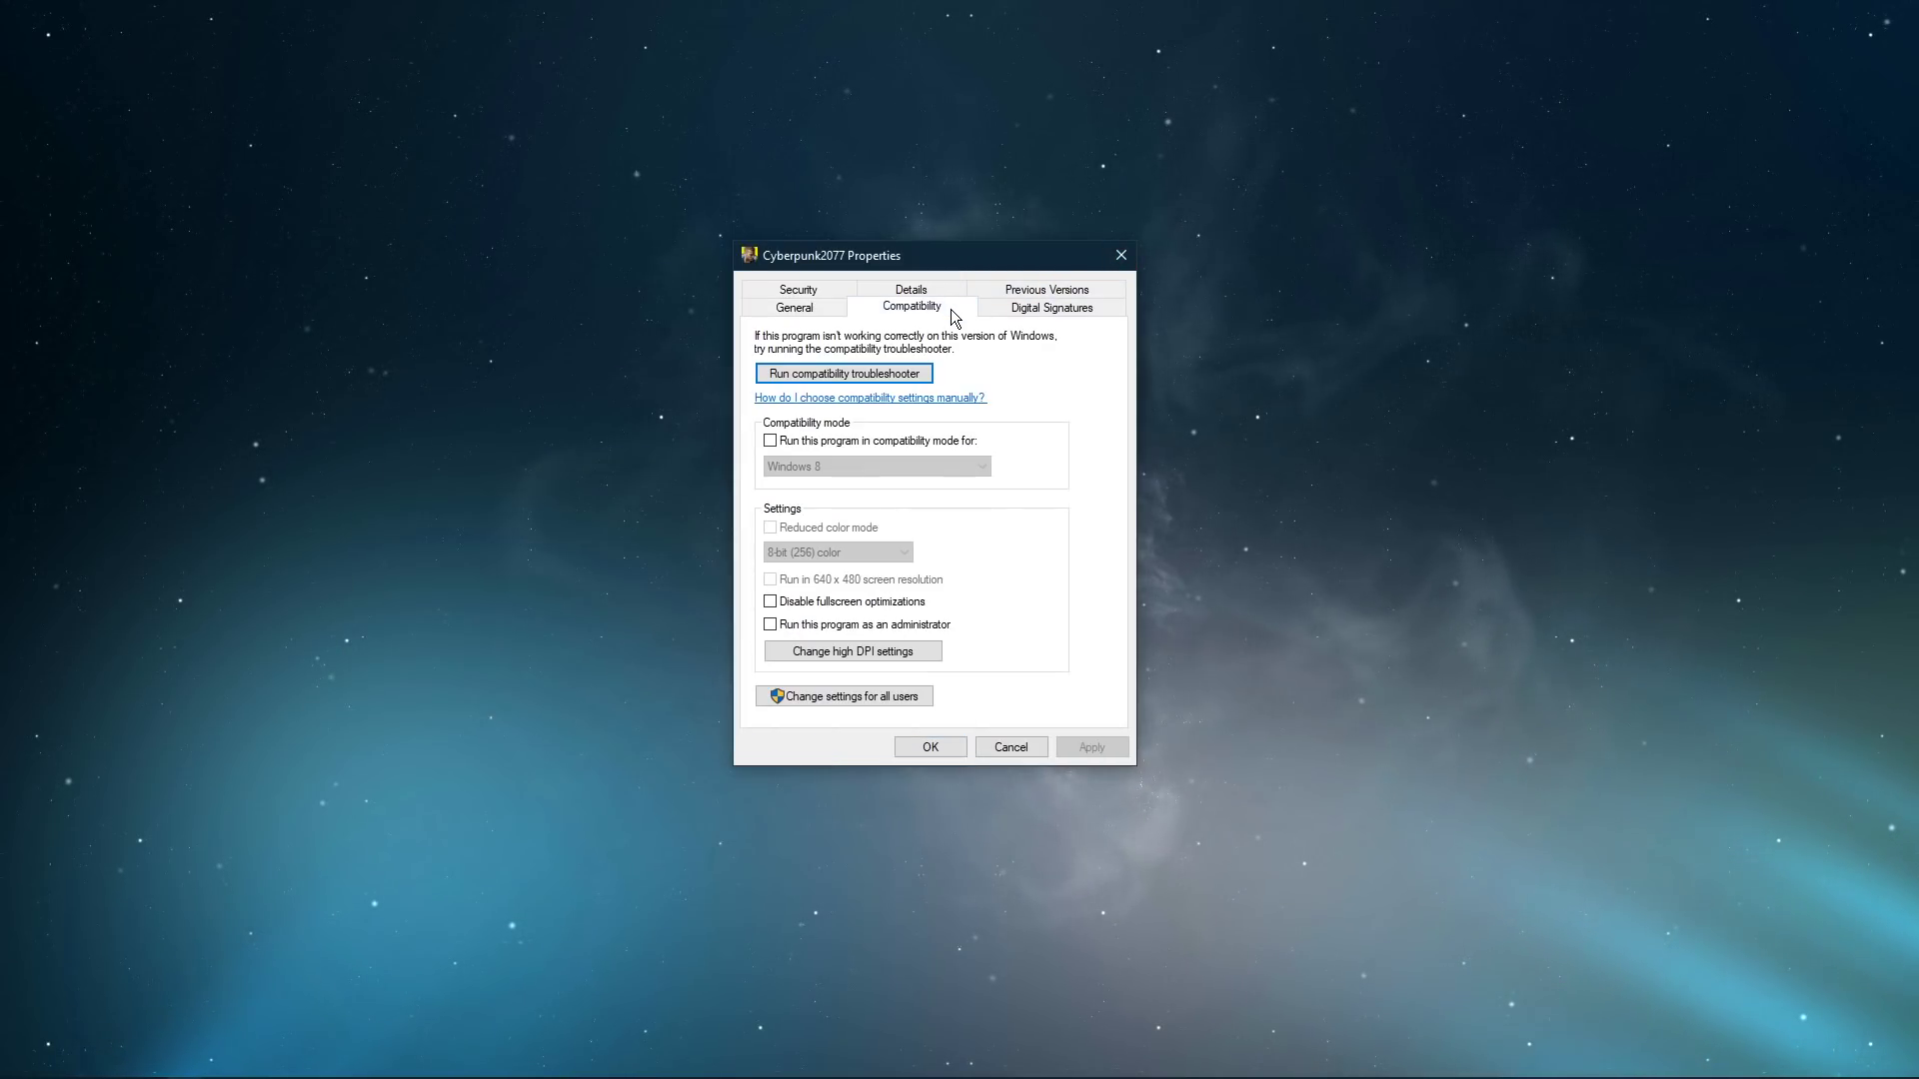
left_click(772, 601)
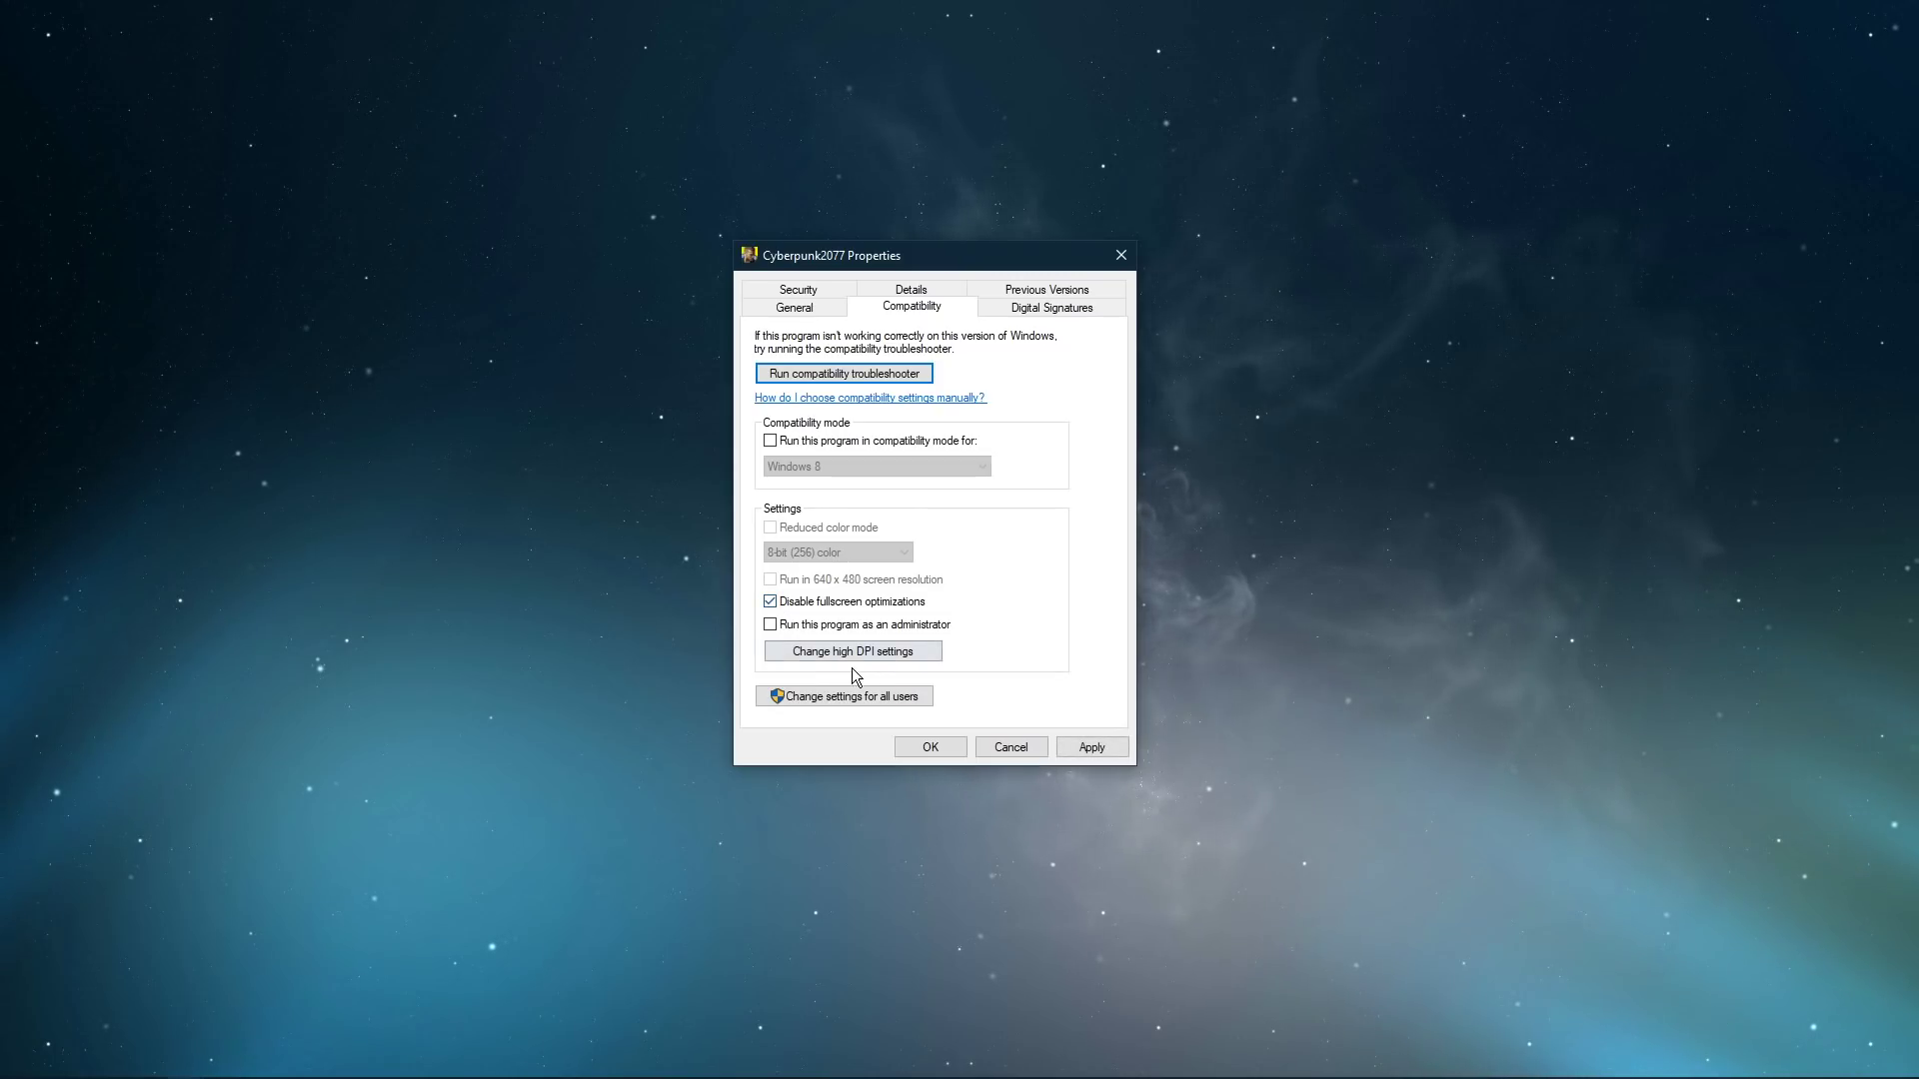
left_click(1086, 747)
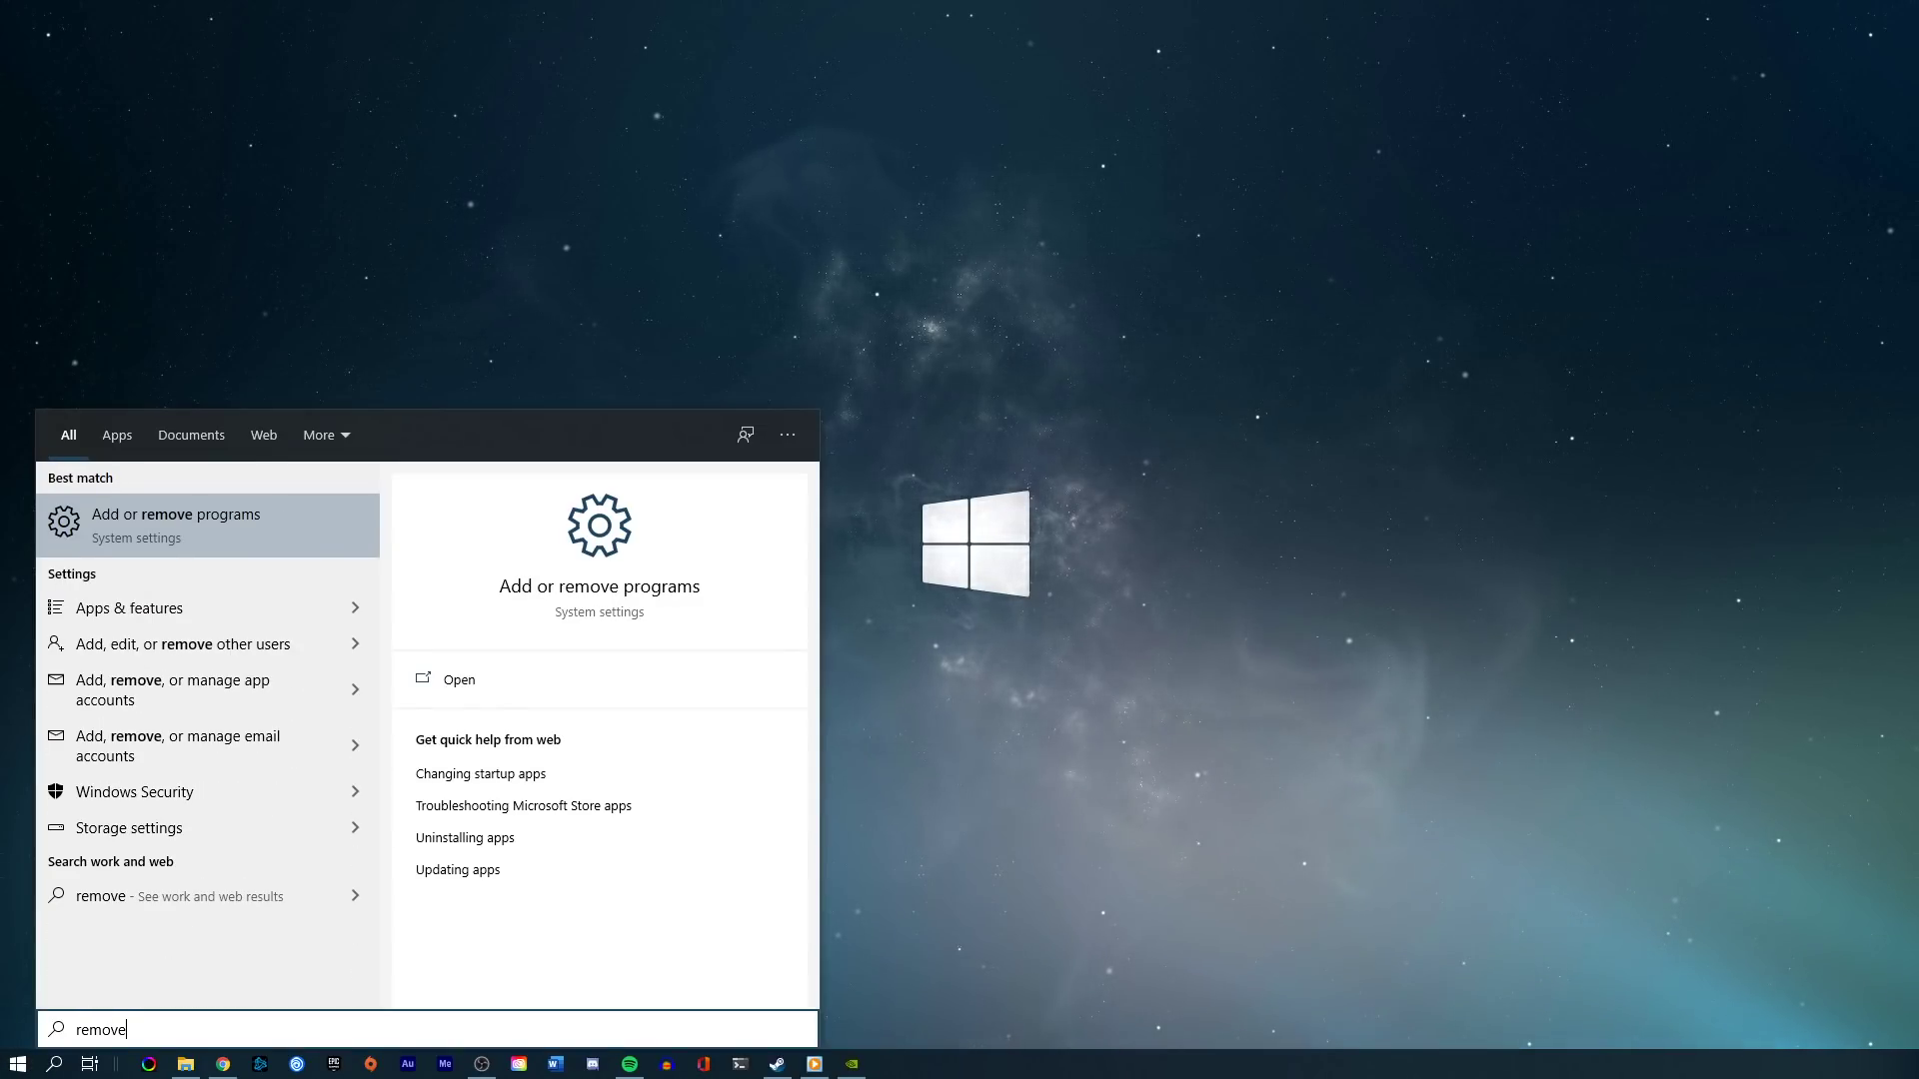
key("Return")
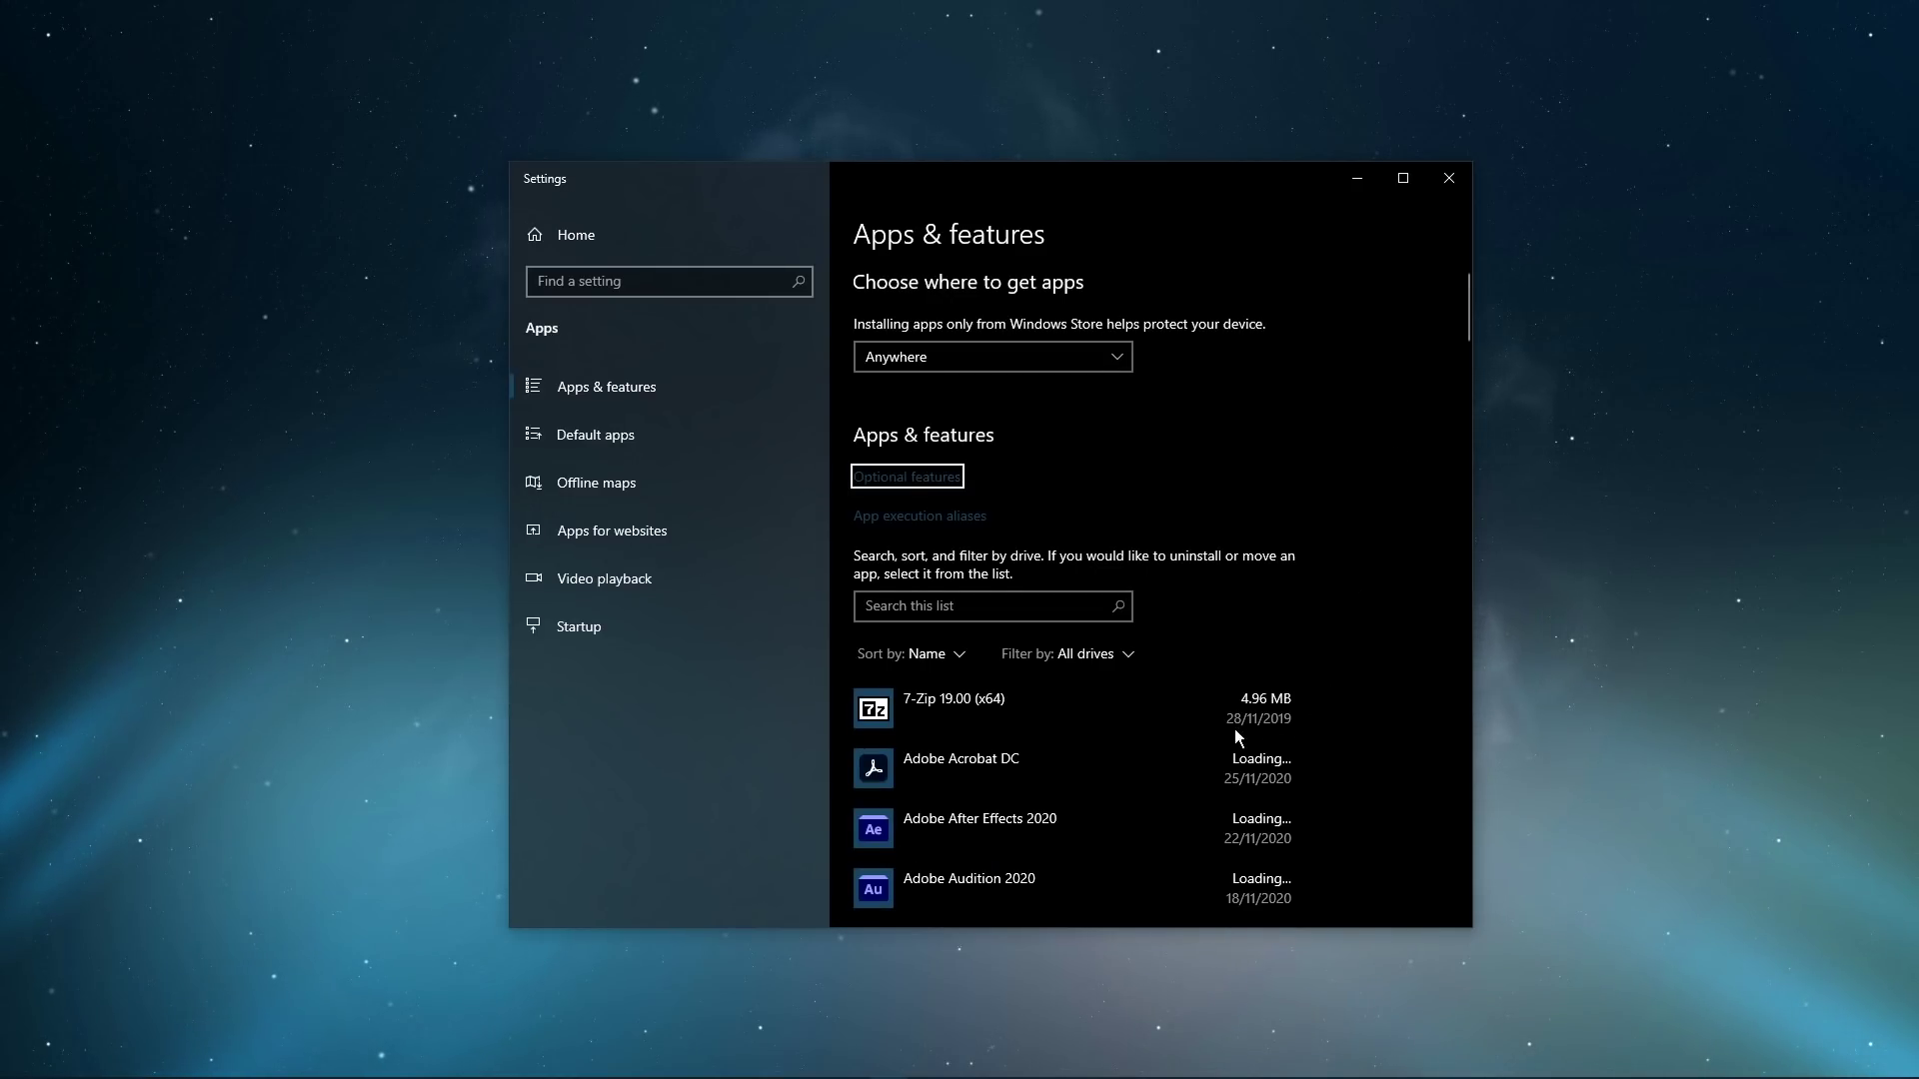
left_click(1122, 540)
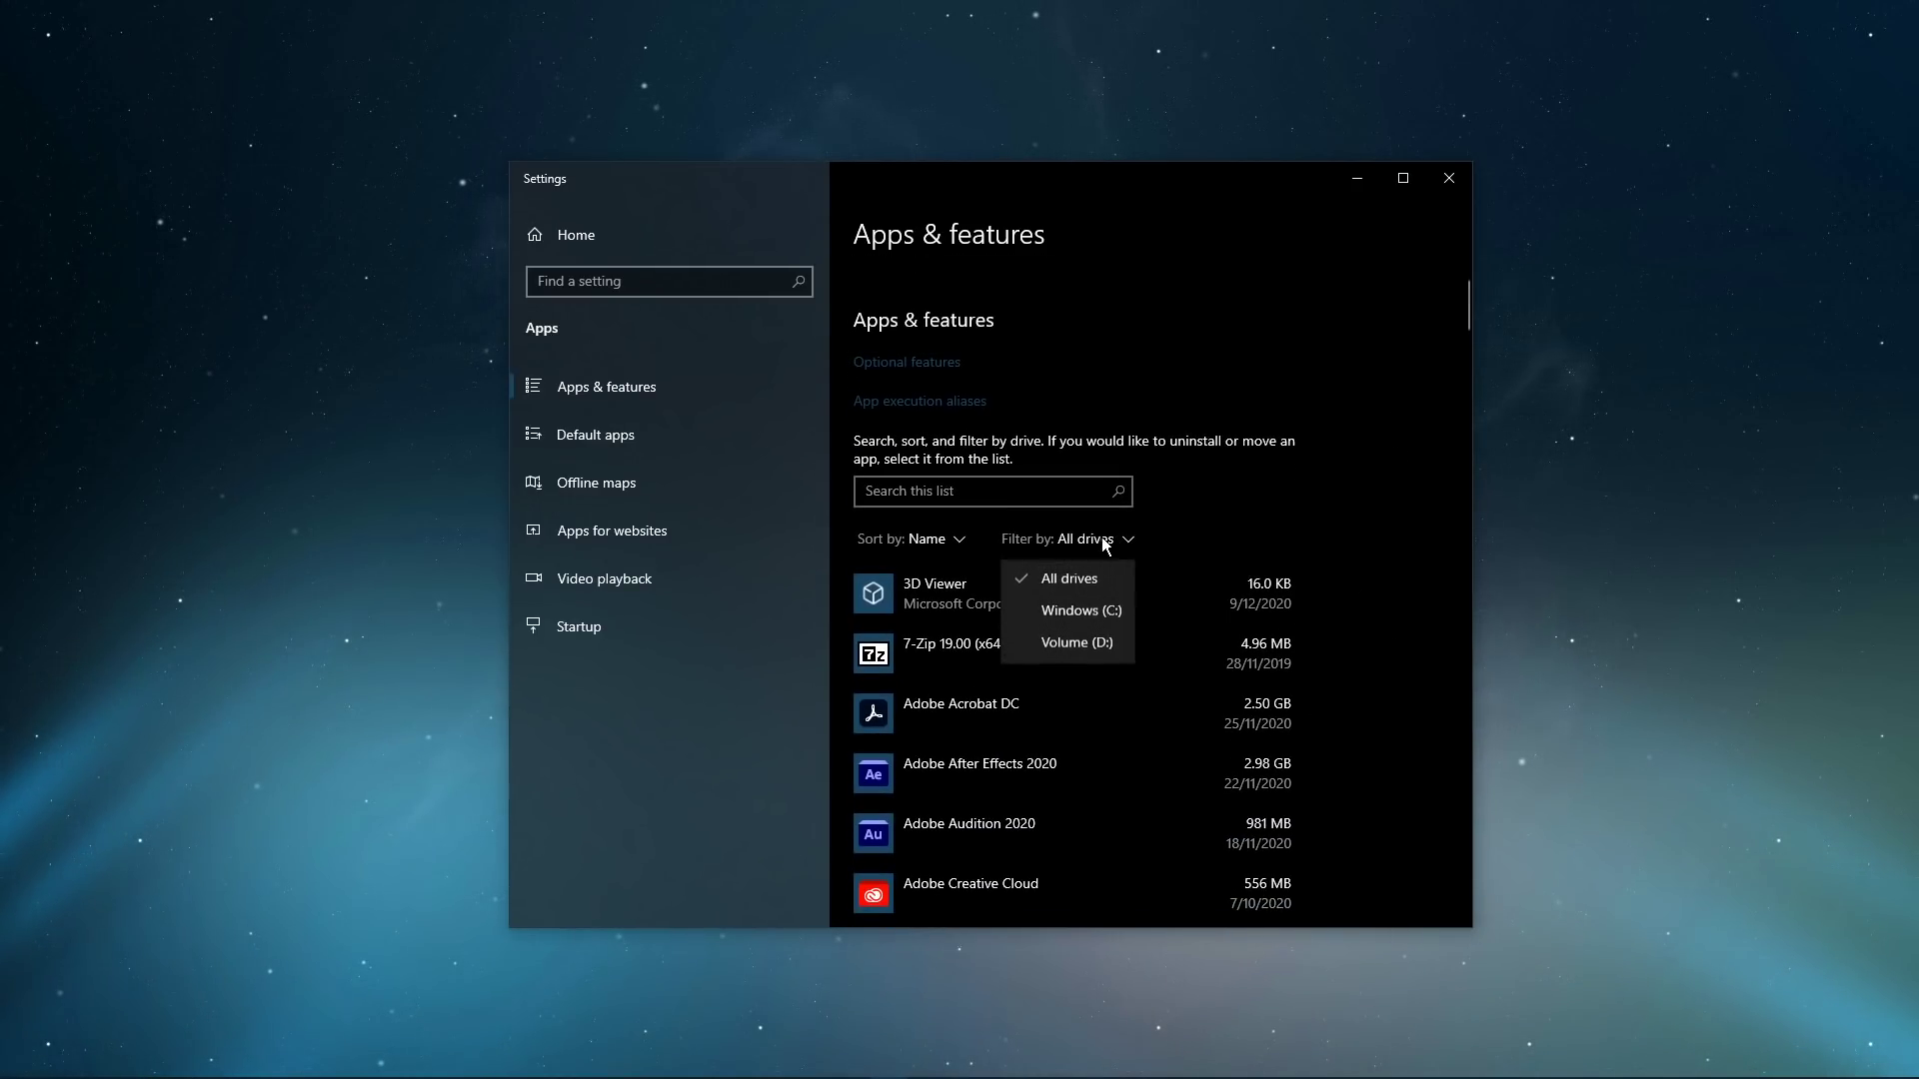
left_click(1362, 511)
scroll(1413, 565, "down", 3)
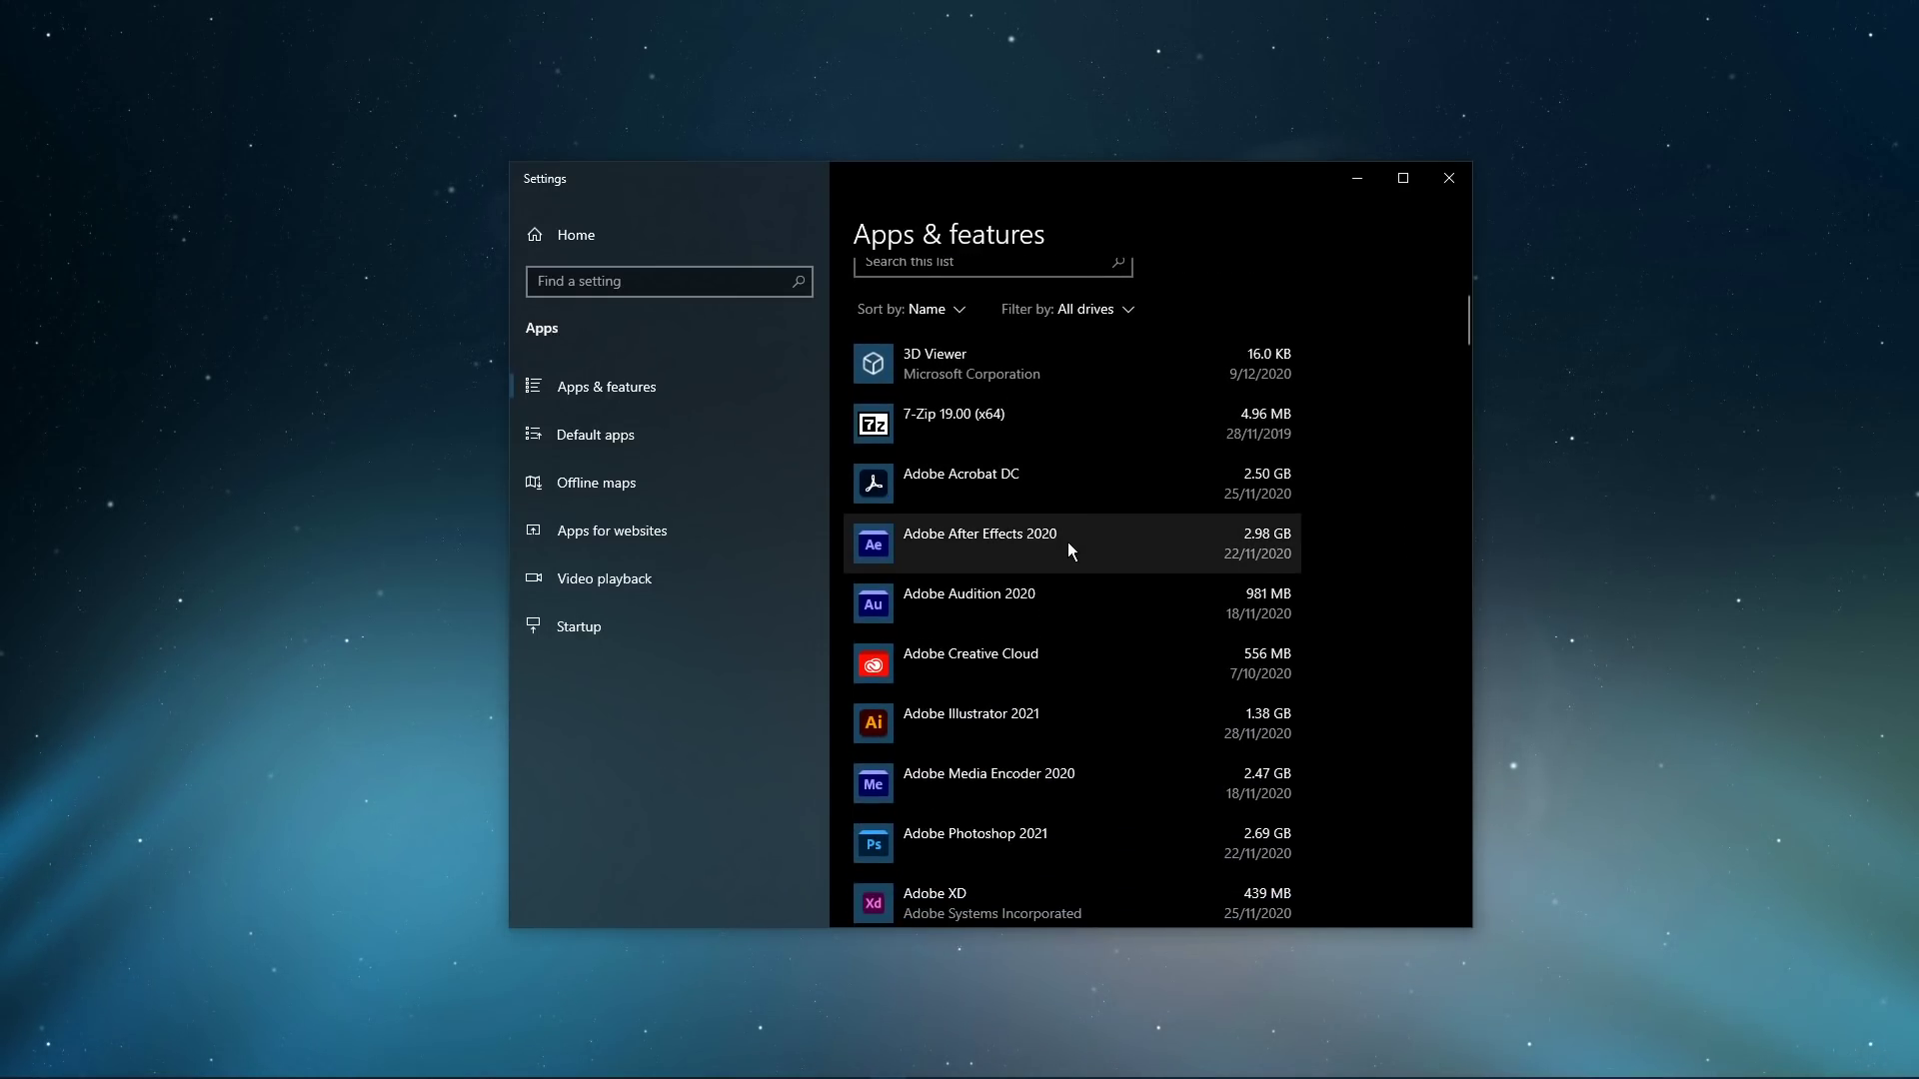
scroll(1029, 784, "down", 3)
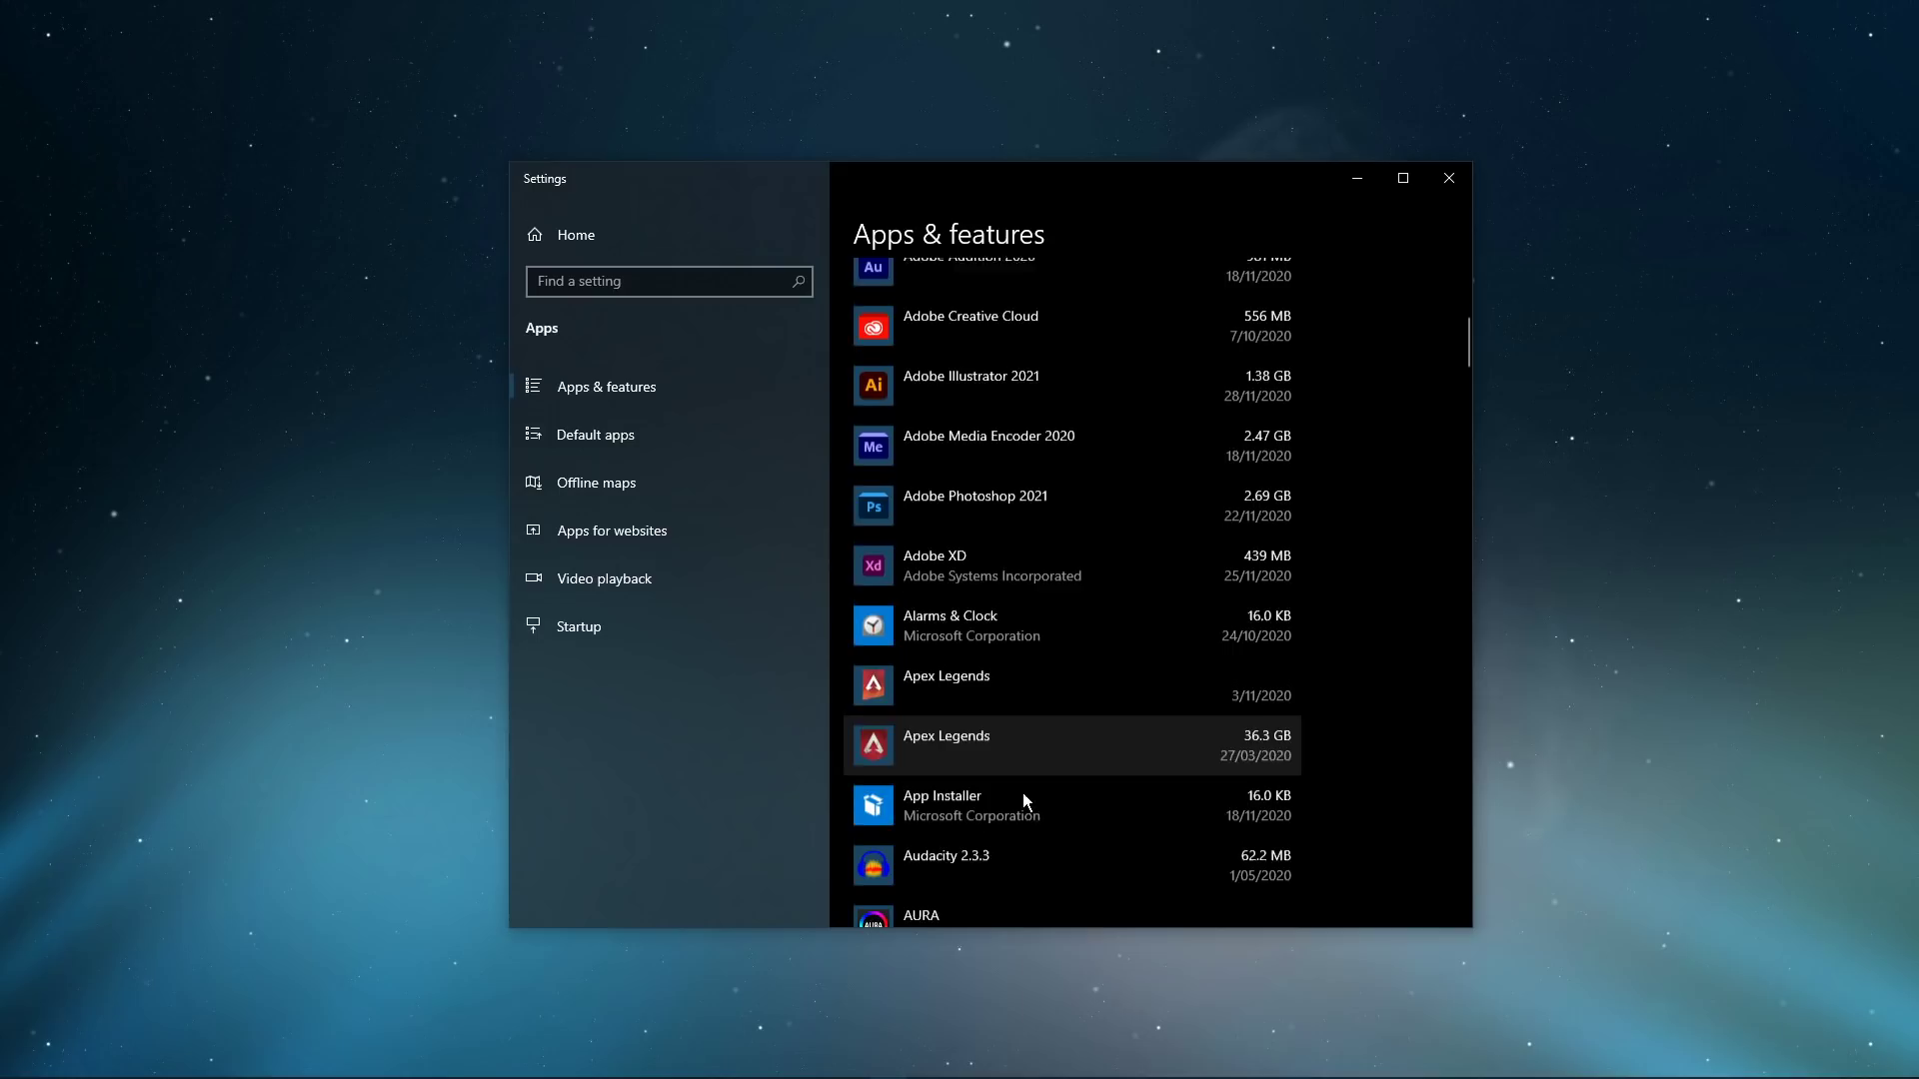
scroll(1023, 796, "down", 1)
left_click(1012, 806)
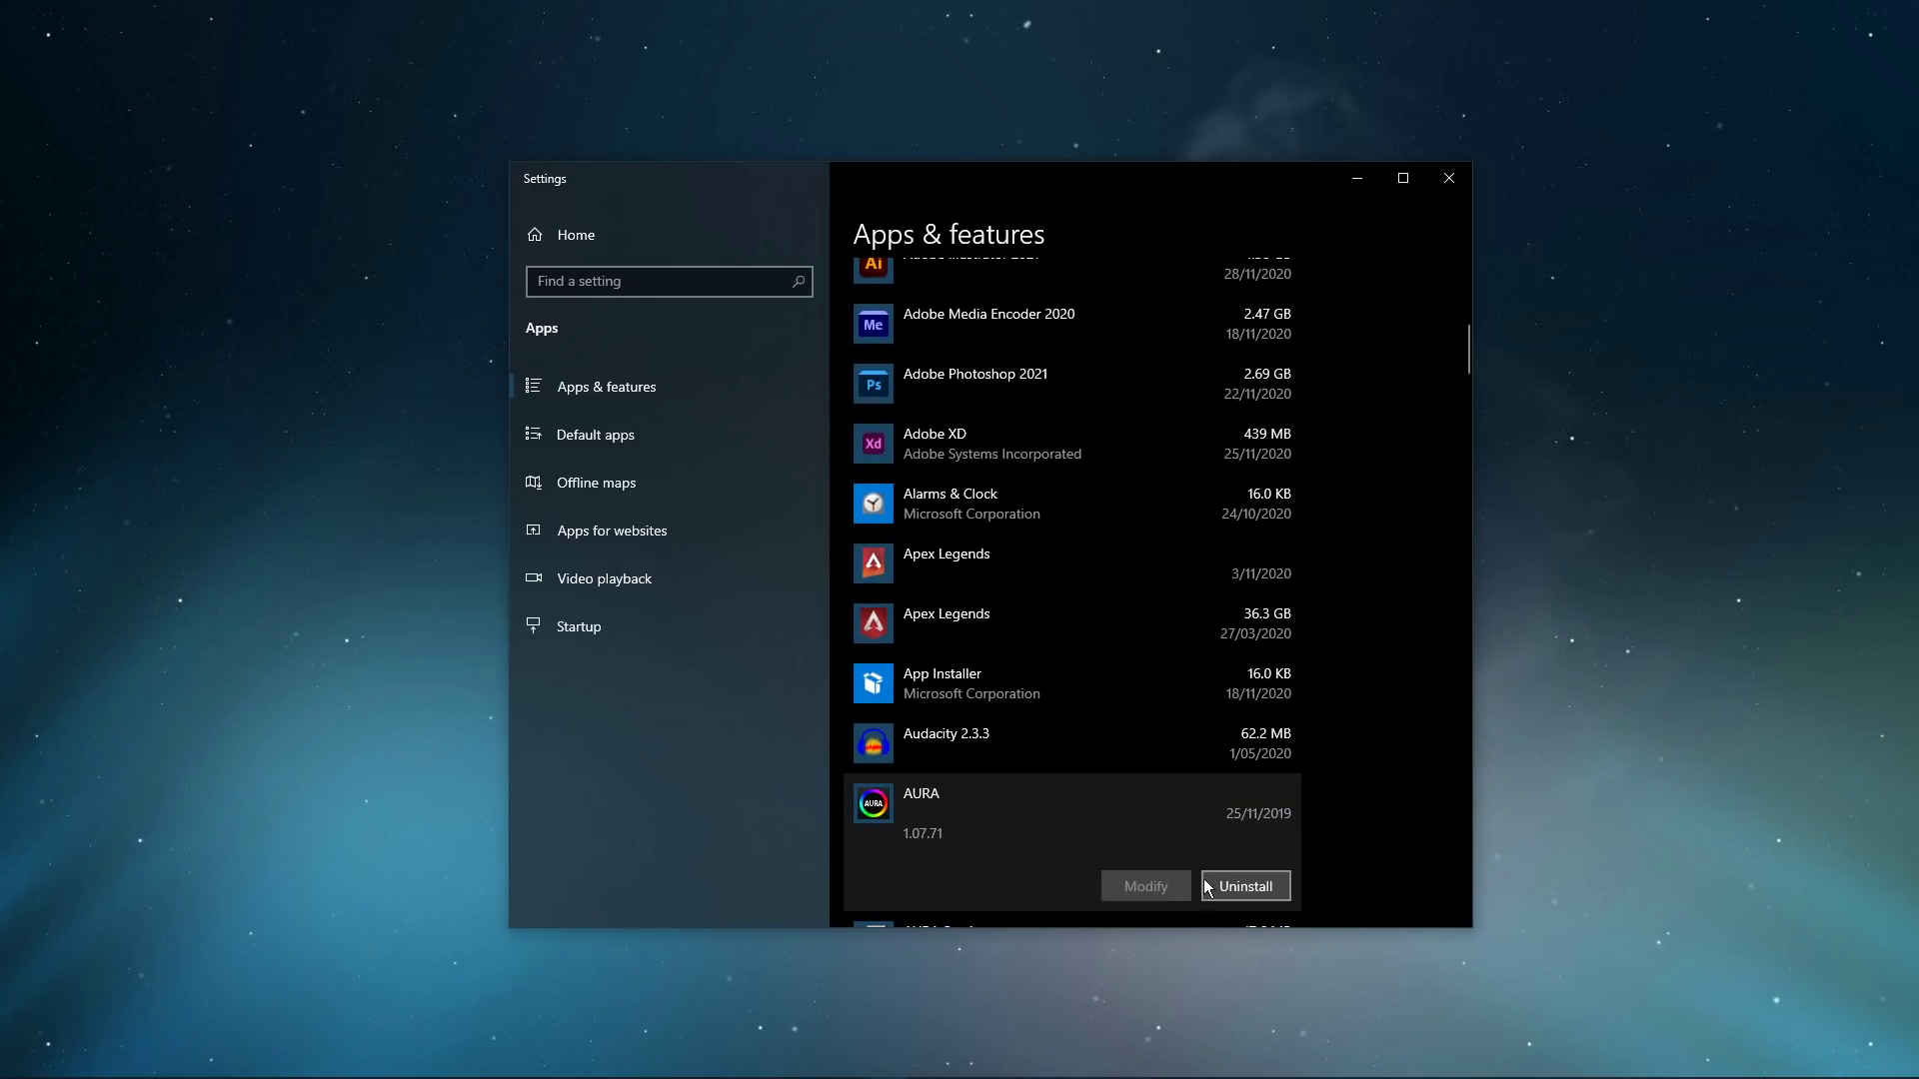
key("alt+F4")
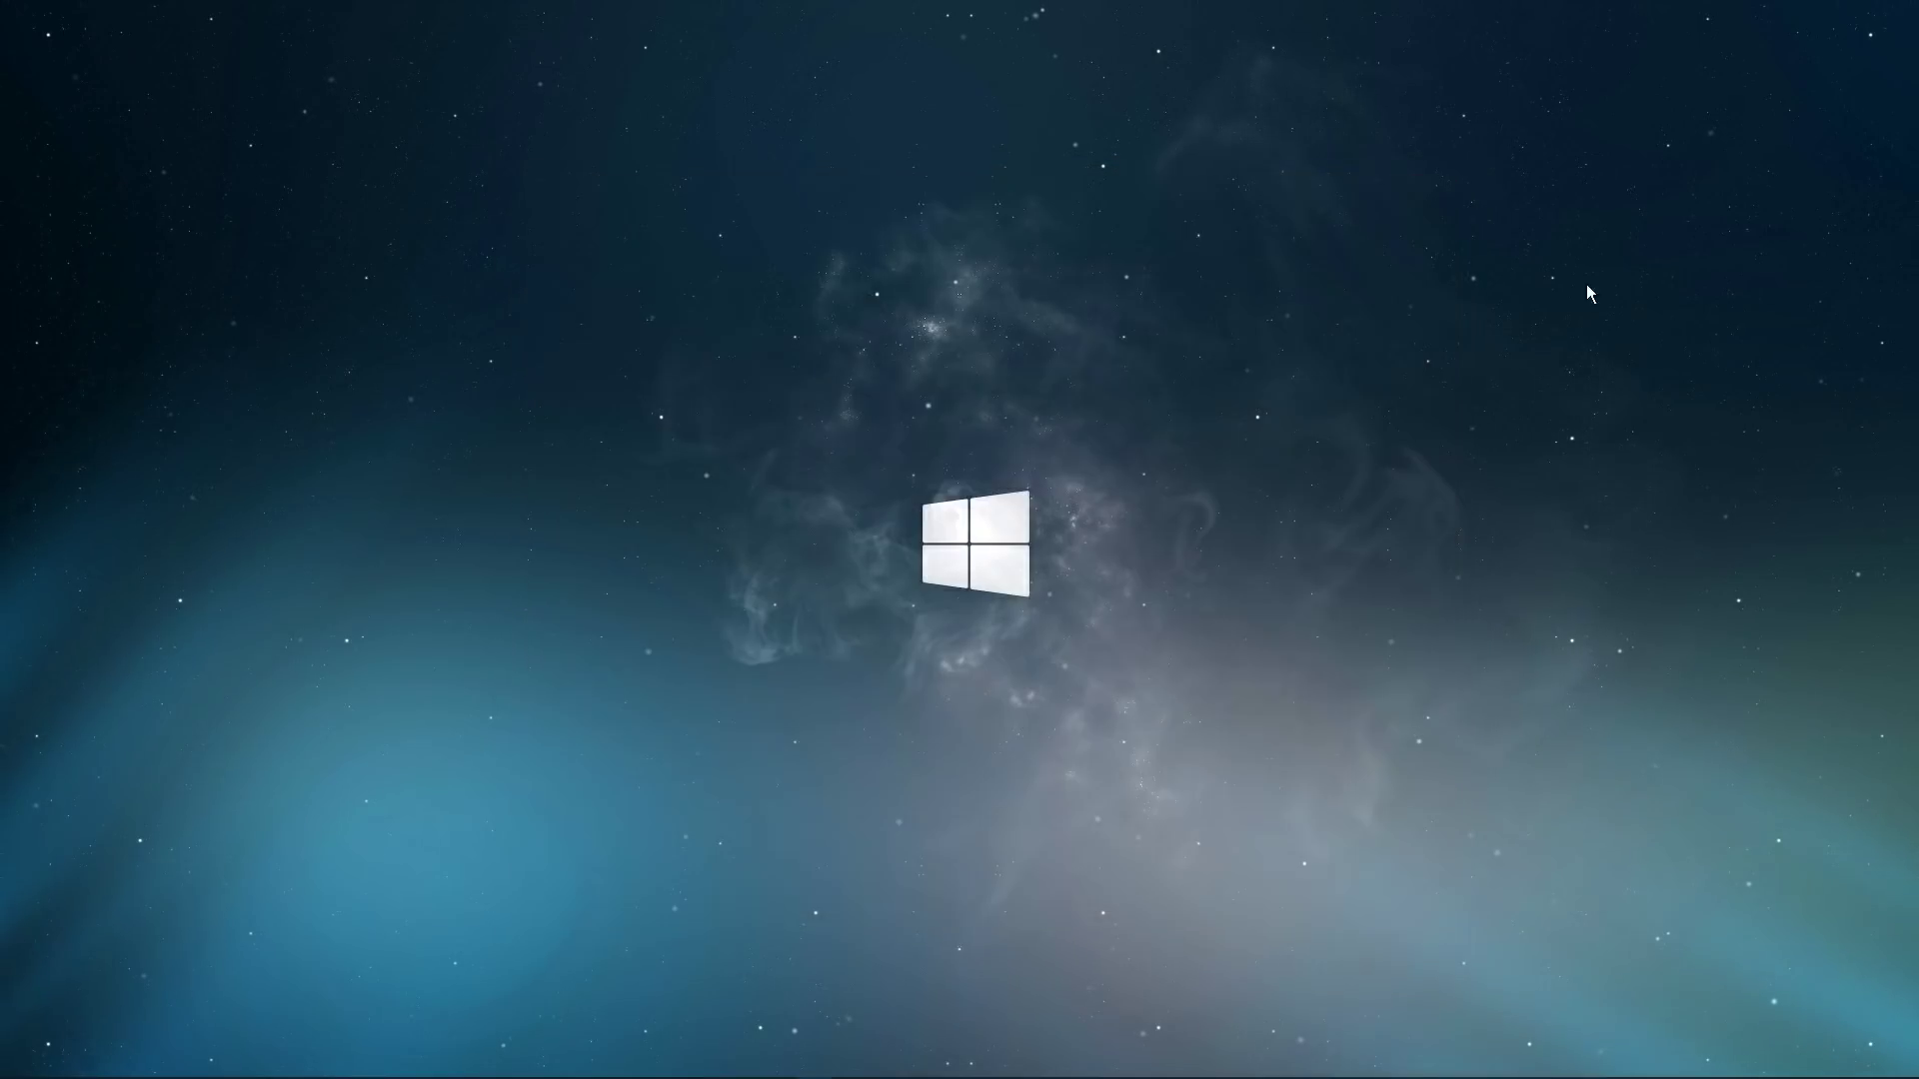